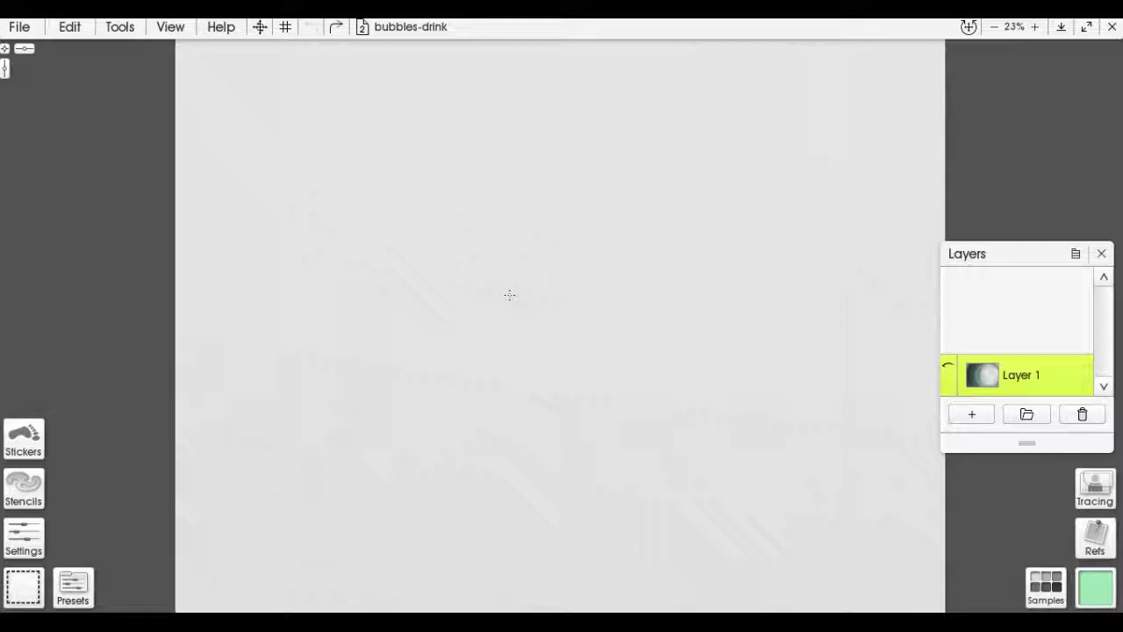
# - Show Layer 1 and choose the Selection tool with the Hard Circle preset
pyautogui.moveTo(968, 379)
pyautogui.click(948, 369)
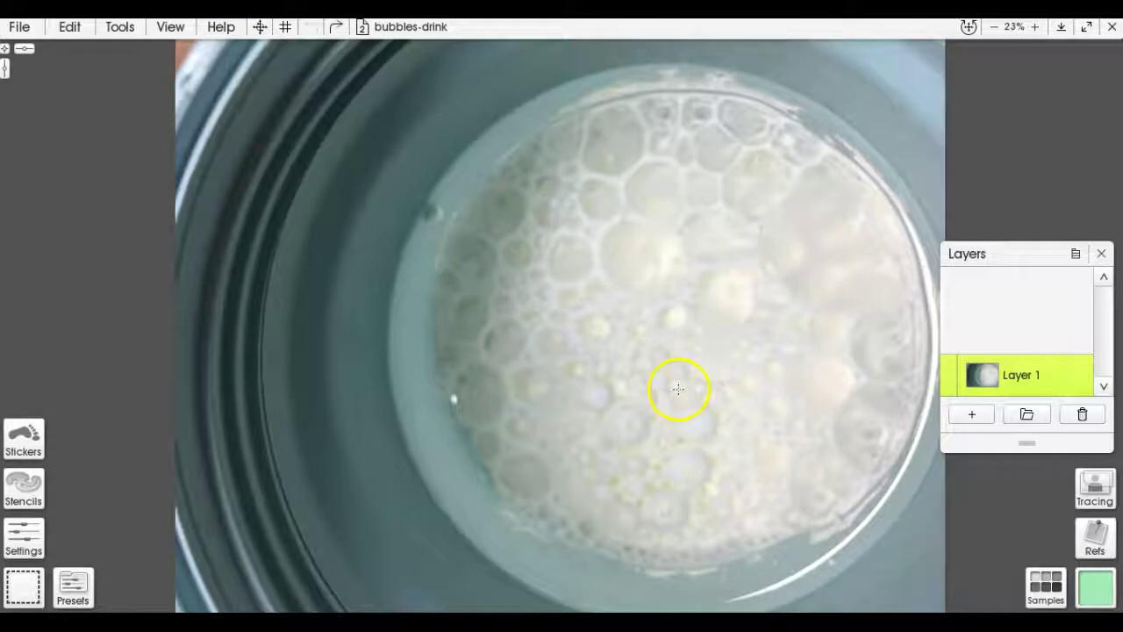
pyautogui.click(37, 589)
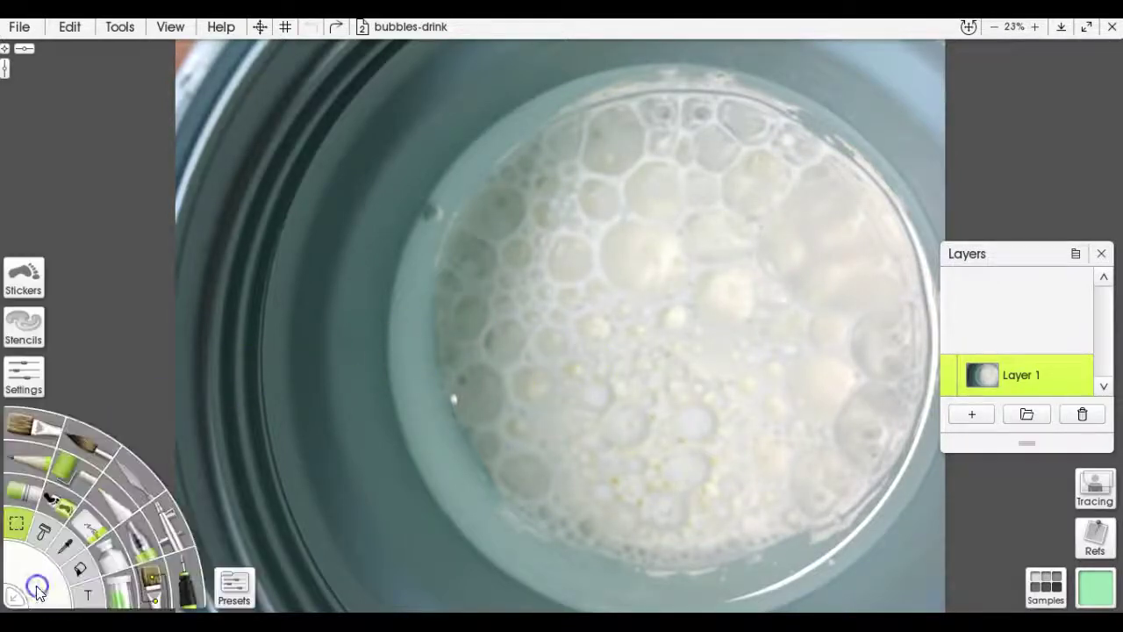
pyautogui.click(27, 525)
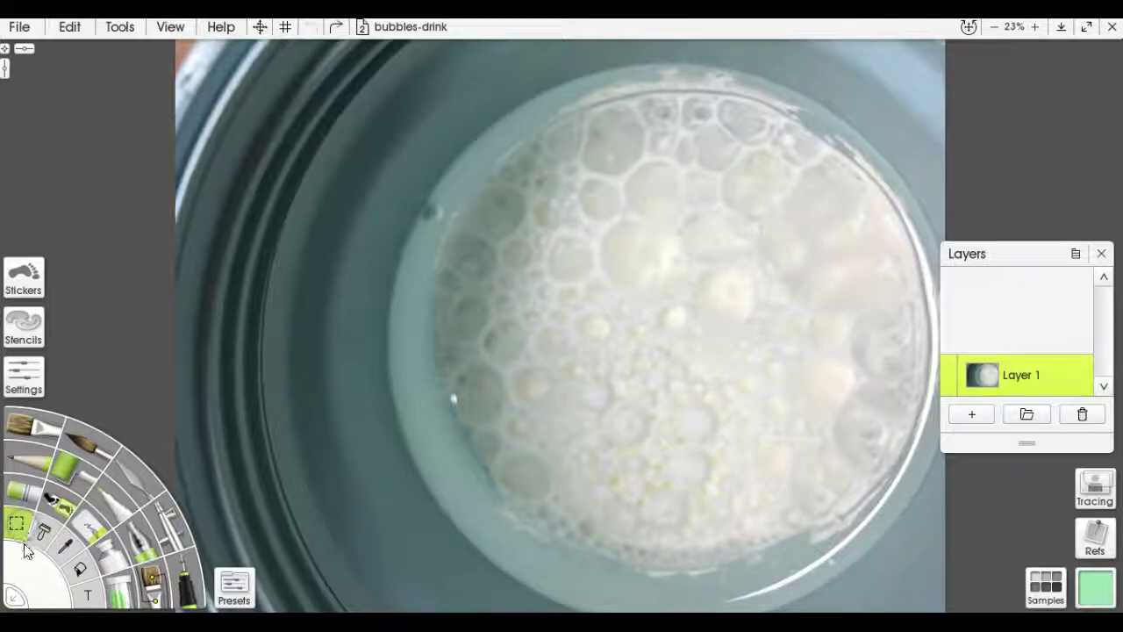
pyautogui.click(12, 599)
pyautogui.click(73, 586)
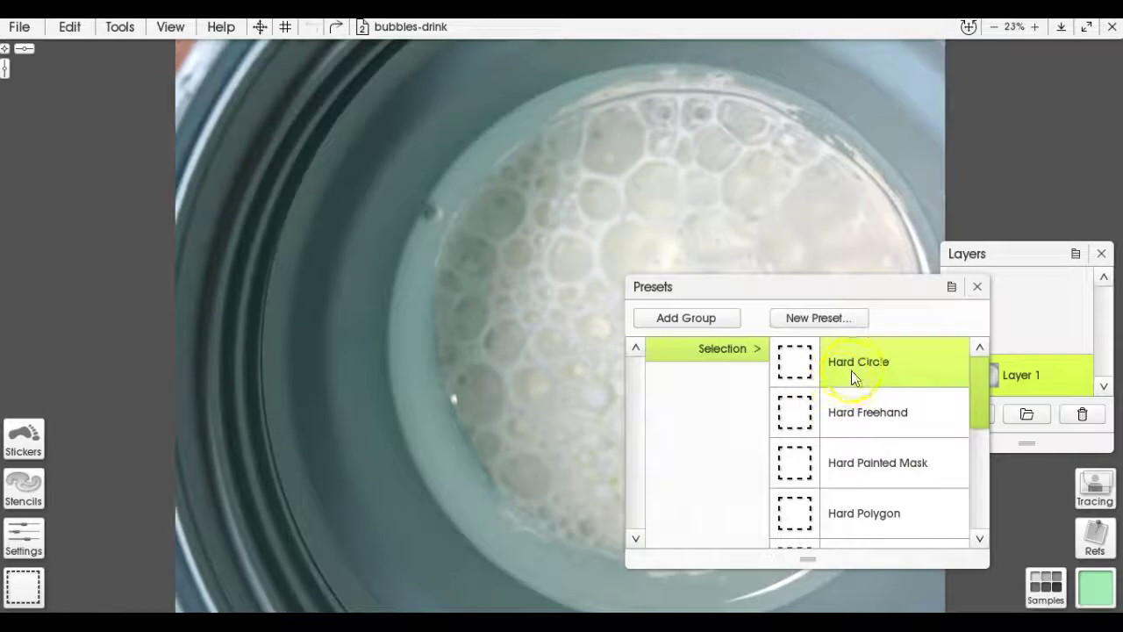
pyautogui.click(977, 286)
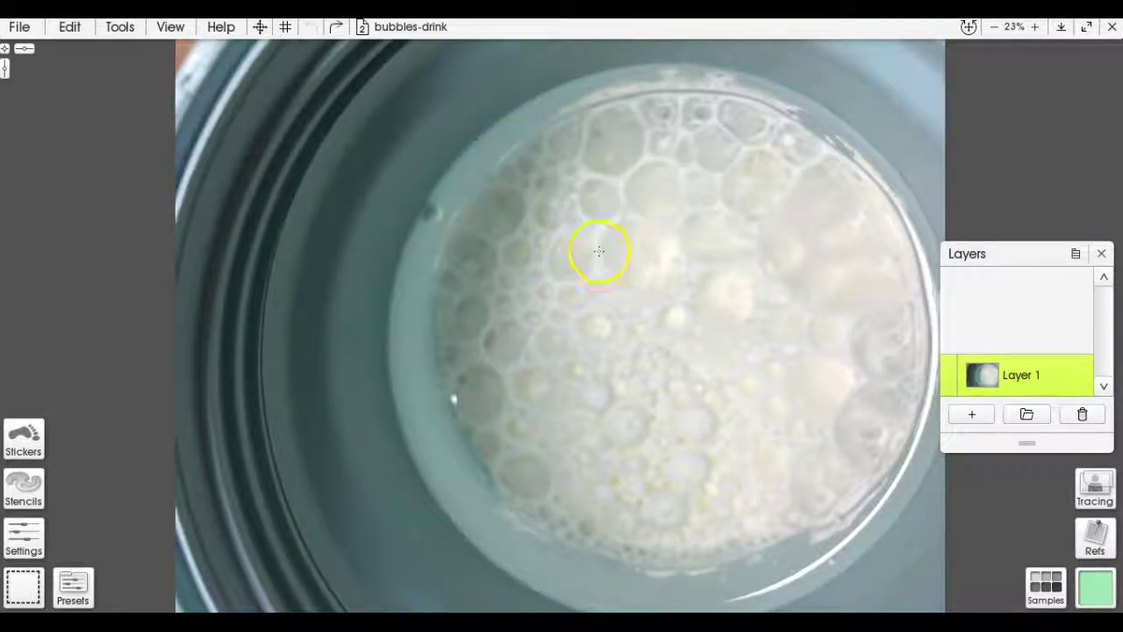
# - Draw a large circular selection over the foam bubbles in the cup and shift it to sit inside the foam's edge
pyautogui.moveTo(622, 285); pyautogui.dragTo(869, 548)
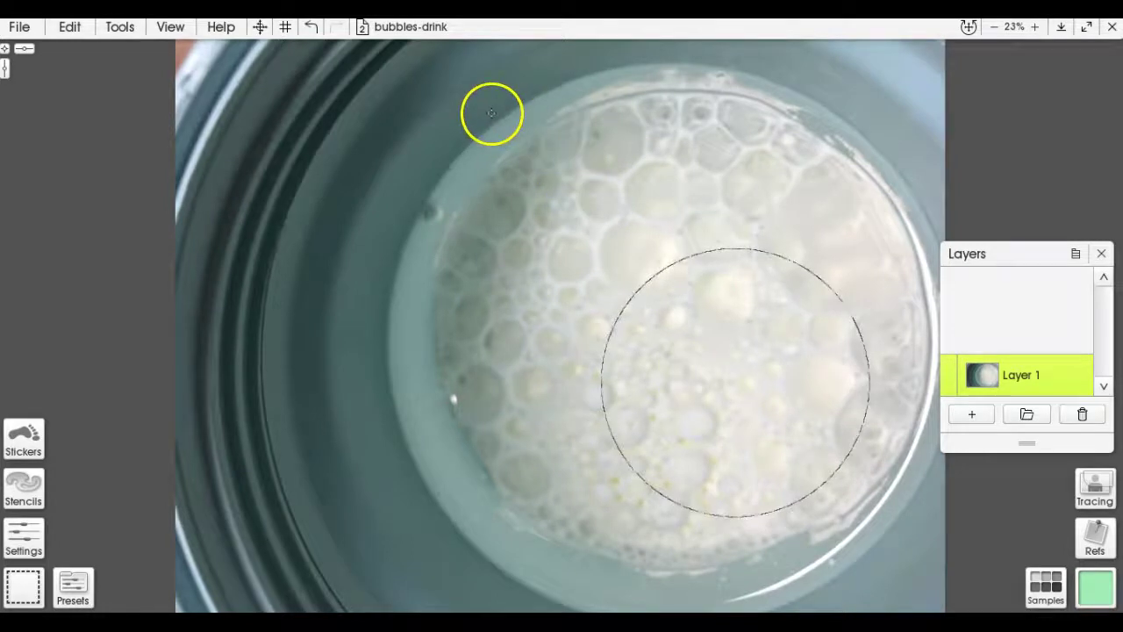
pyautogui.moveTo(501, 138); pyautogui.dragTo(927, 605)
pyautogui.moveTo(695, 304); pyautogui.dragTo(648, 261)
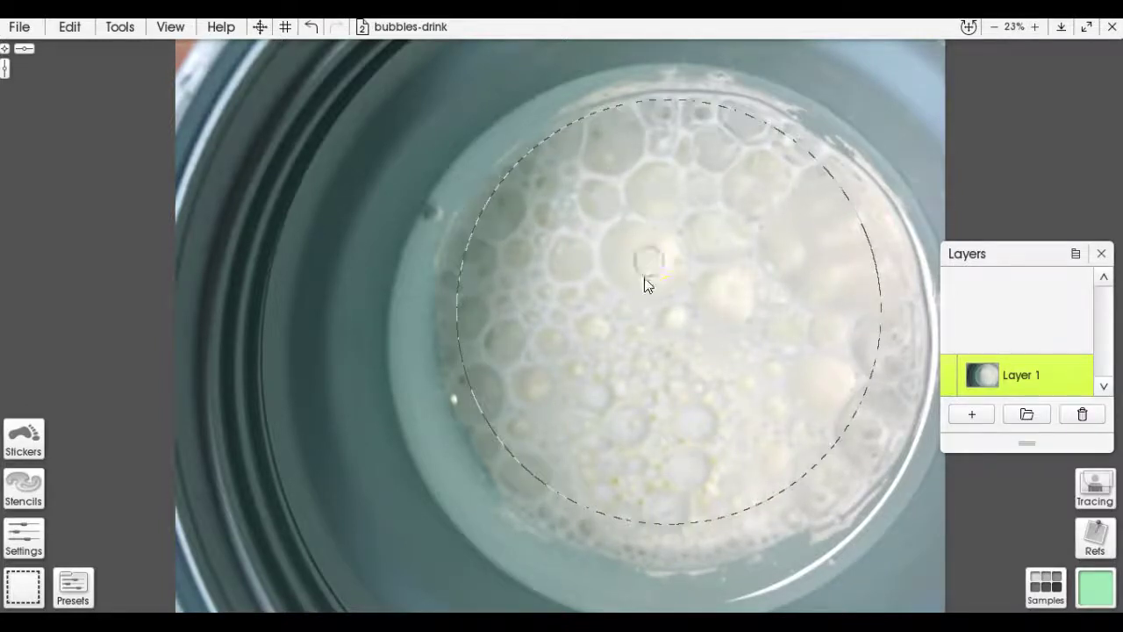
pyautogui.moveTo(690, 269)
pyautogui.mouseDown()
pyautogui.moveTo(681, 275)
pyautogui.moveTo(606, 220)
pyautogui.moveTo(549, 149)
pyautogui.moveTo(504, 226)
pyautogui.moveTo(577, 270)
pyautogui.mouseUp()
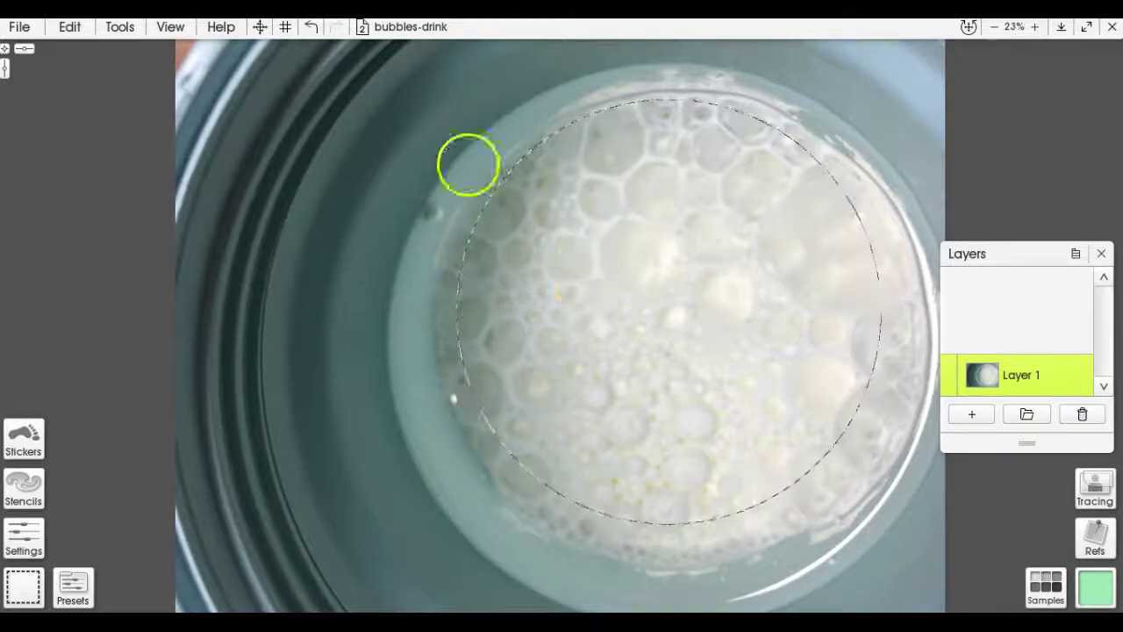
# - Cut the selected bubble circle from Layer 1 and, after adding a new layer, paste it back in place at 100% size
pyautogui.click(75, 28)
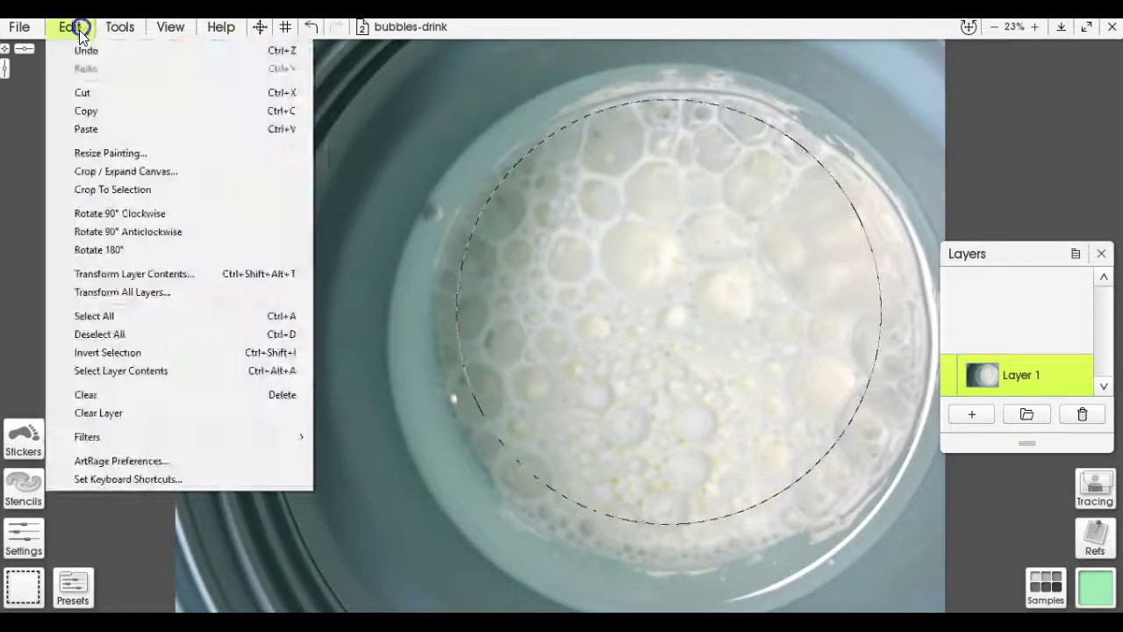
pyautogui.click(82, 92)
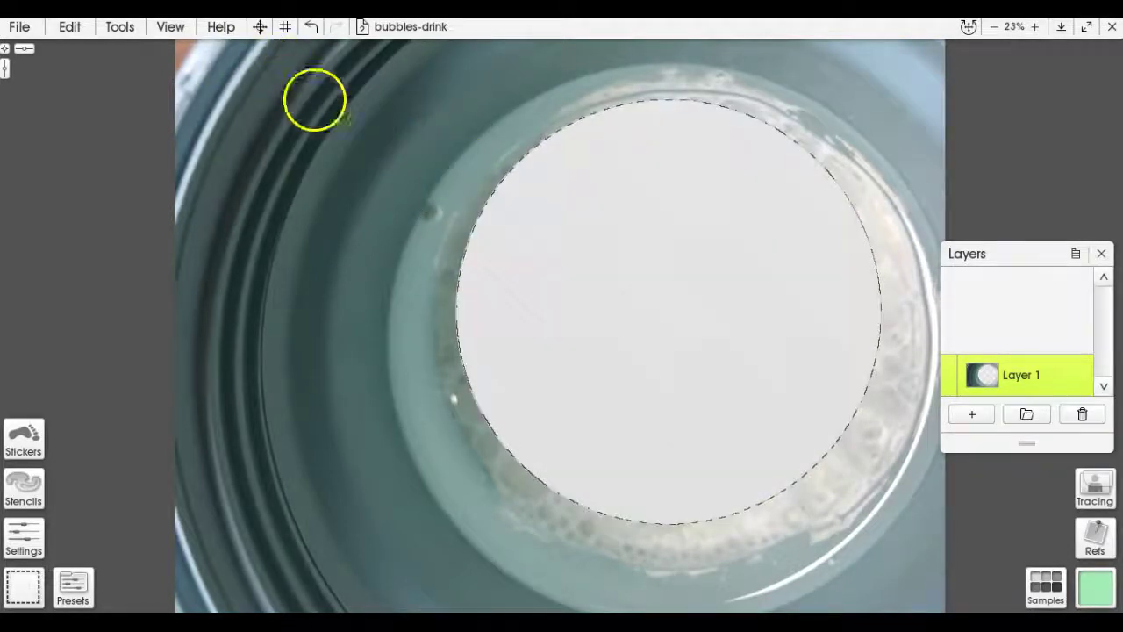
pyautogui.click(974, 415)
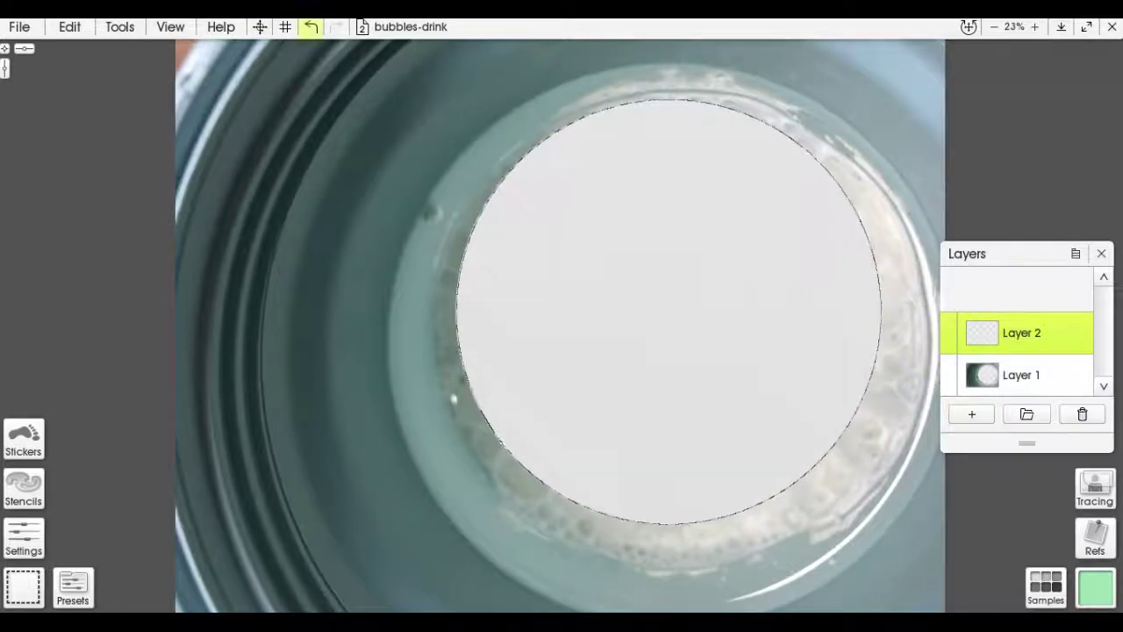
pyautogui.click(70, 26)
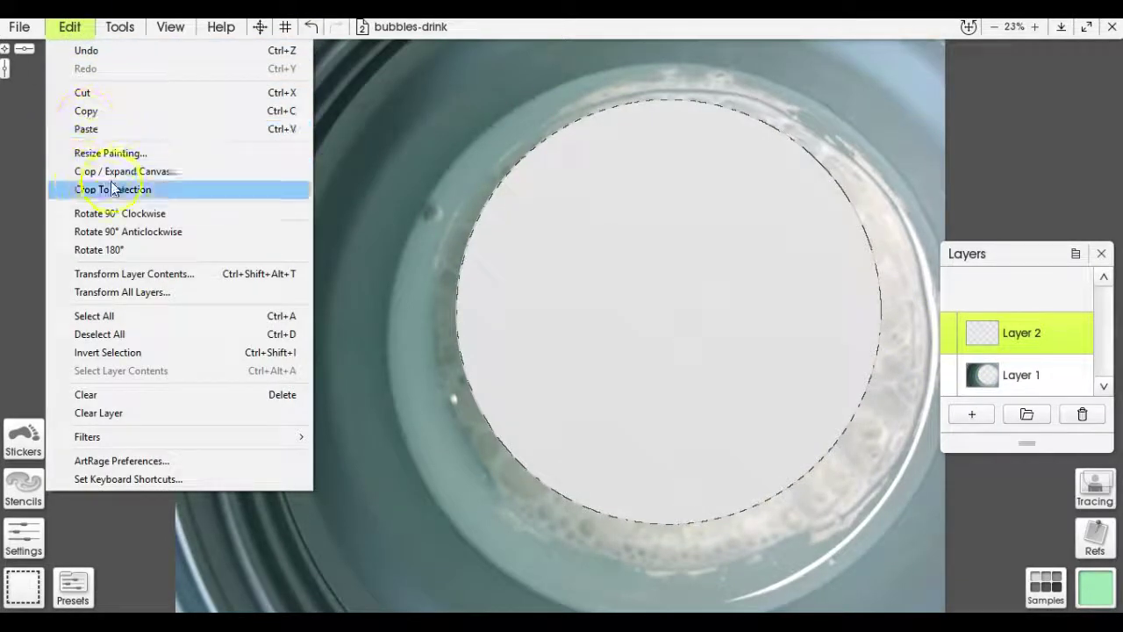
pyautogui.click(100, 132)
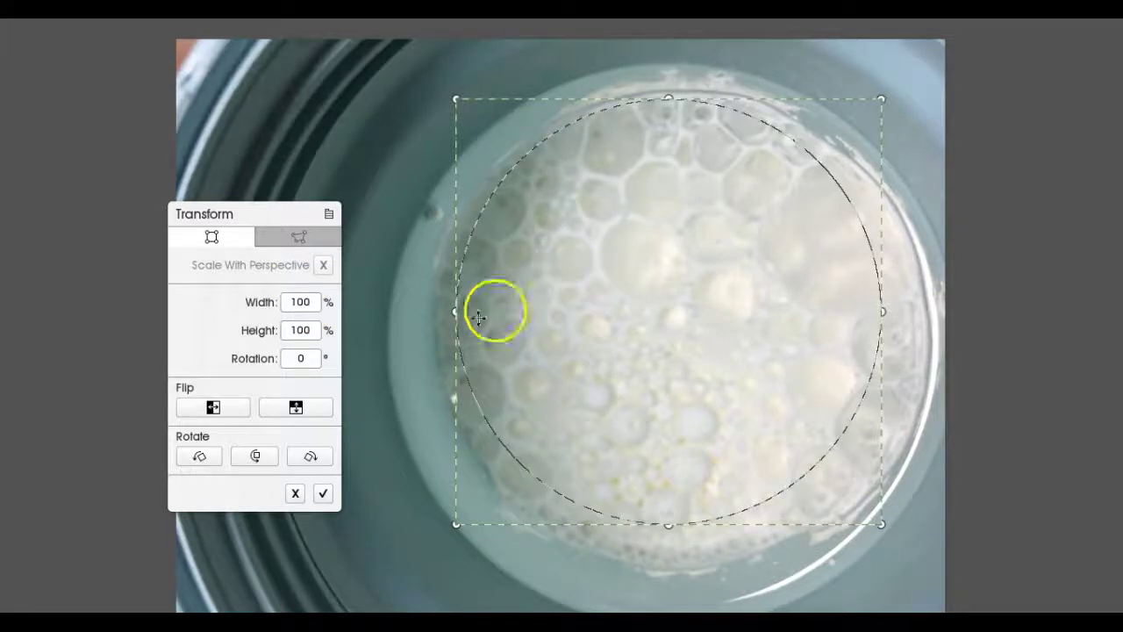
pyautogui.click(323, 493)
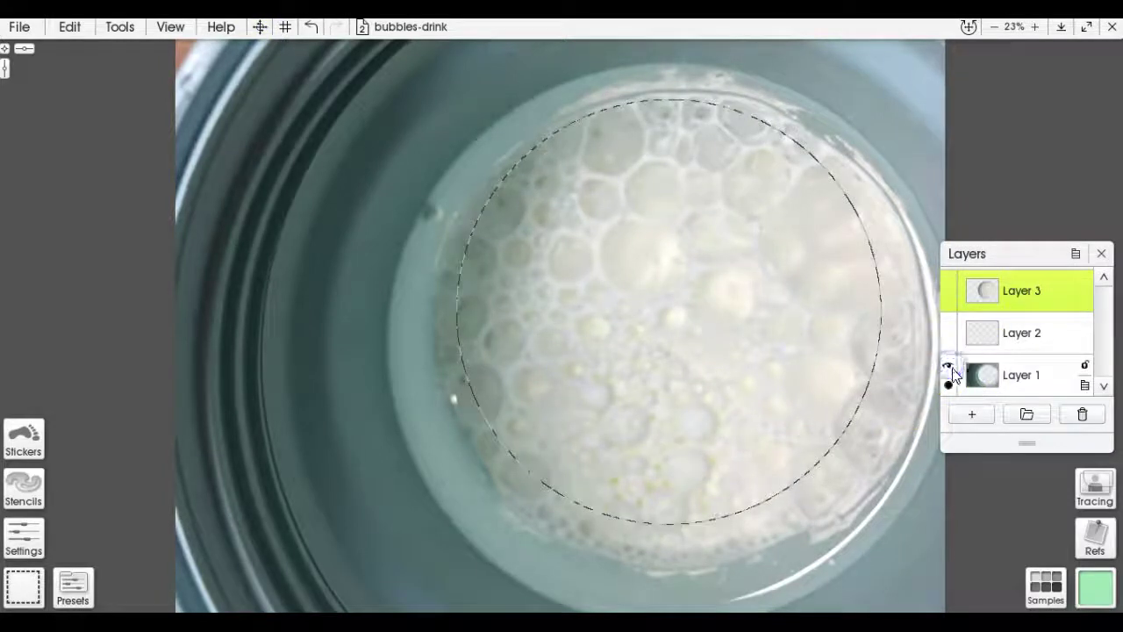
# - Hide Layer 1 to check the cutout, and delete Layer 1 and the empty Layer 2
pyautogui.click(948, 368)
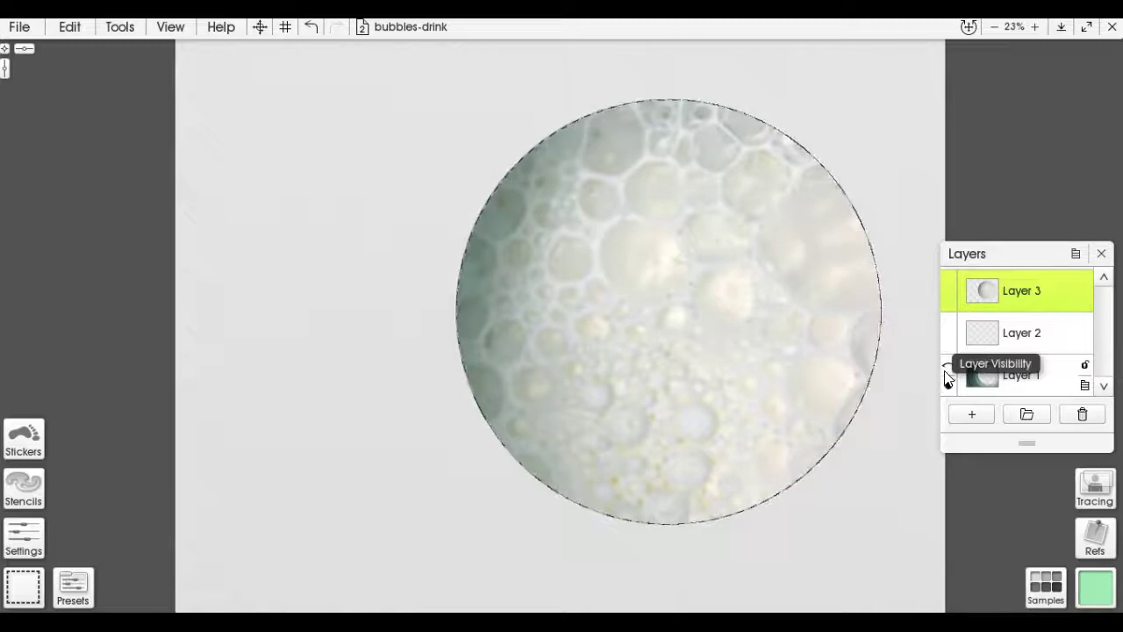
pyautogui.click(948, 369)
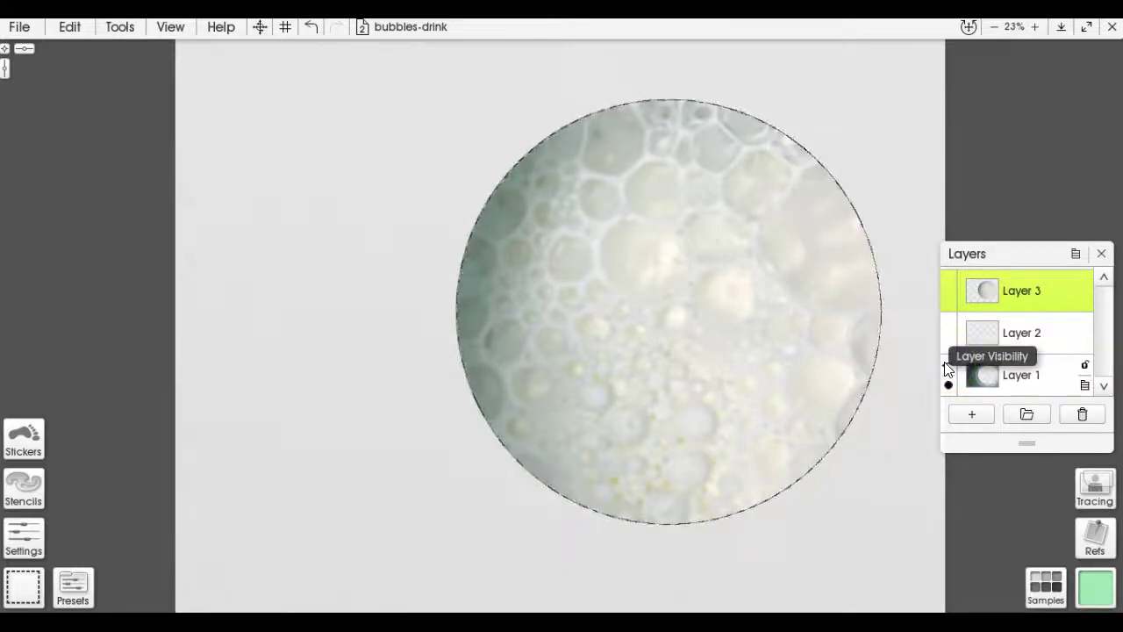
pyautogui.click(748, 255)
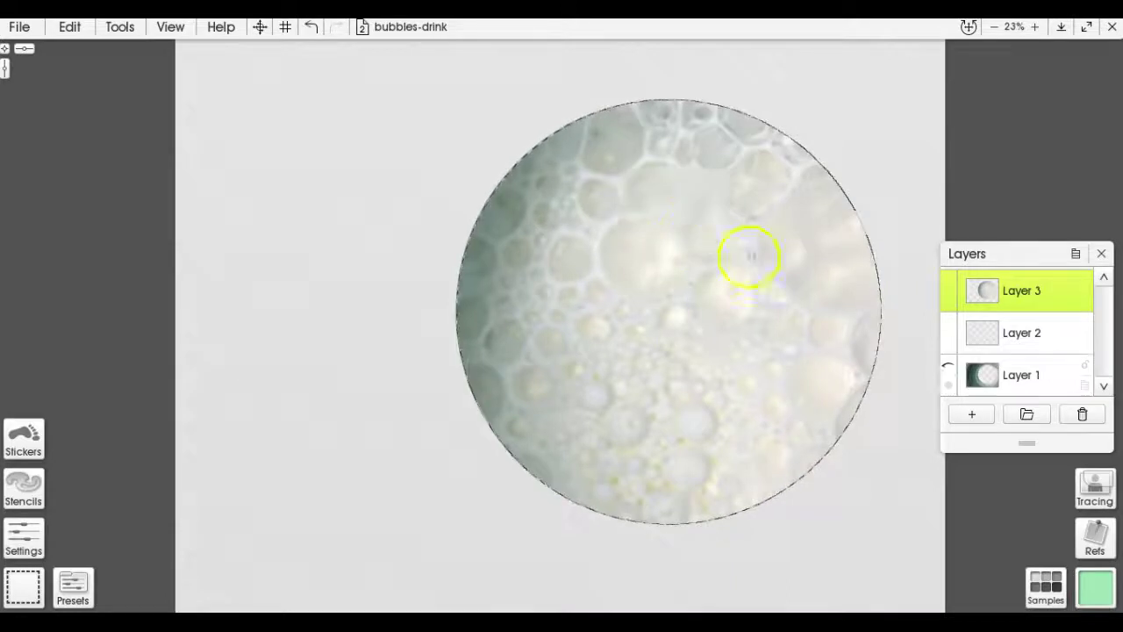
pyautogui.click(1073, 379)
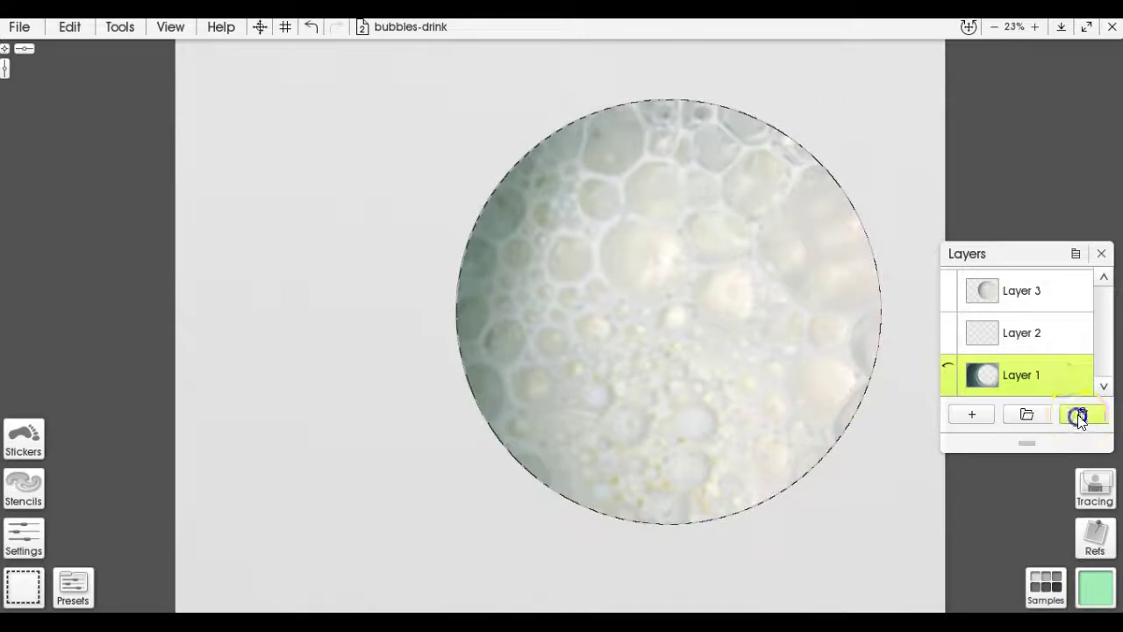
pyautogui.click(1079, 418)
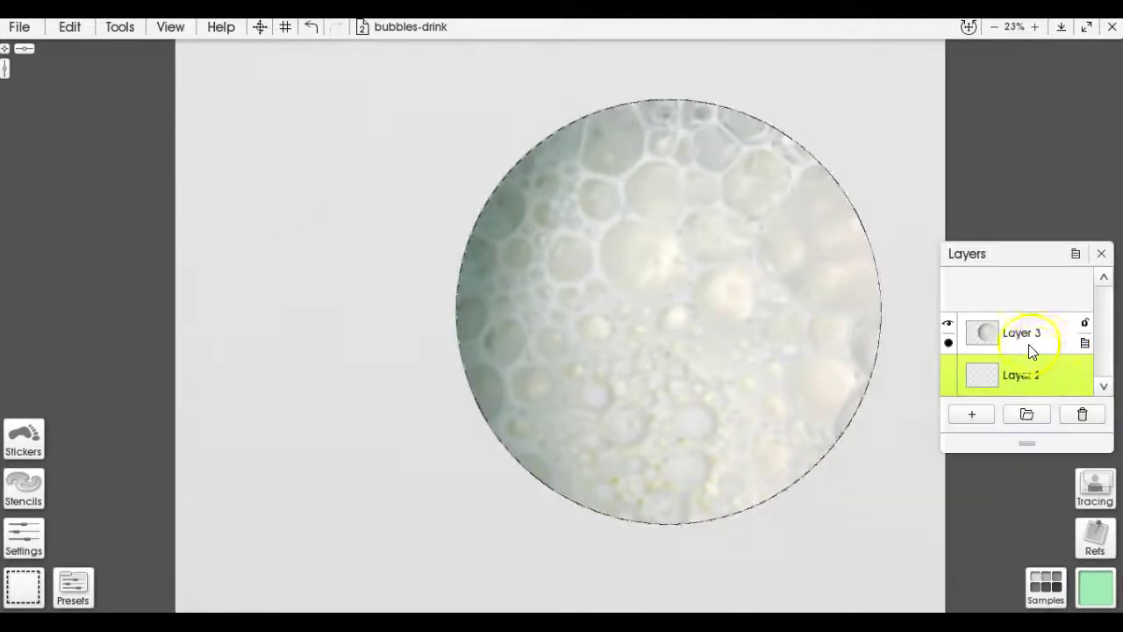
pyautogui.click(1080, 414)
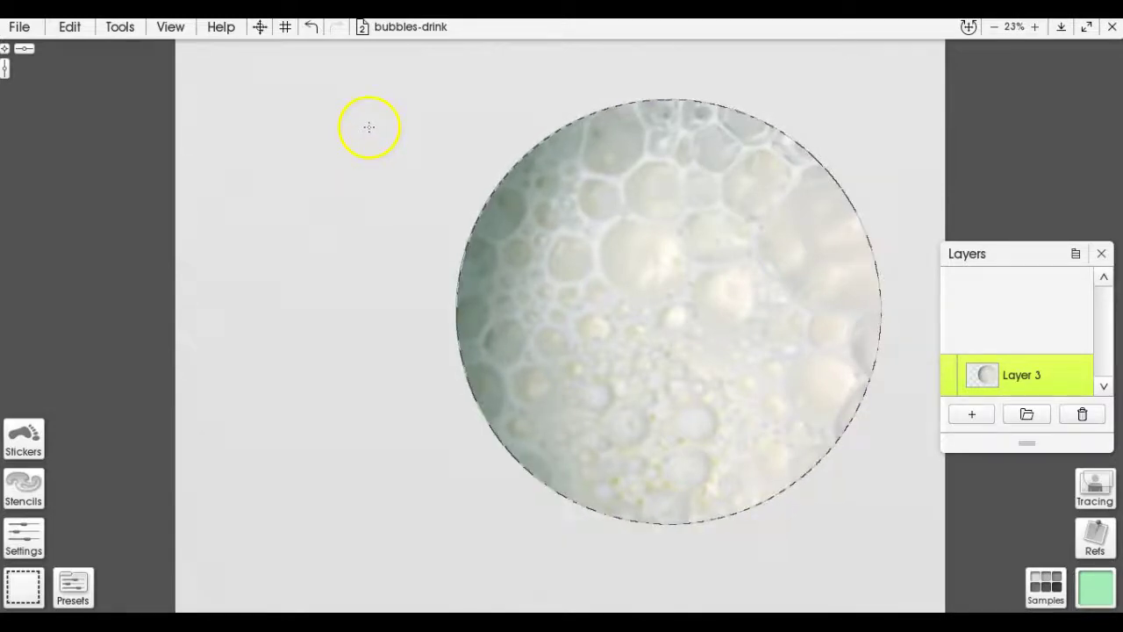
# - Deselect everything and export the bubble circle to the Pictures folder as a PNG image named oil-bubbles2
pyautogui.click(75, 27)
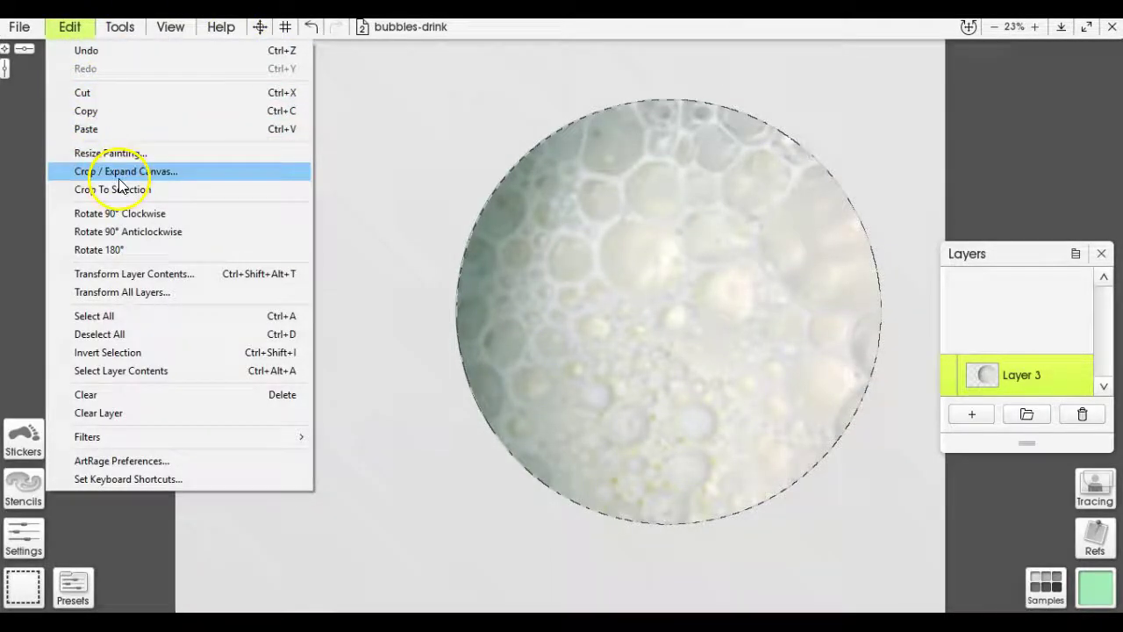
pyautogui.click(98, 336)
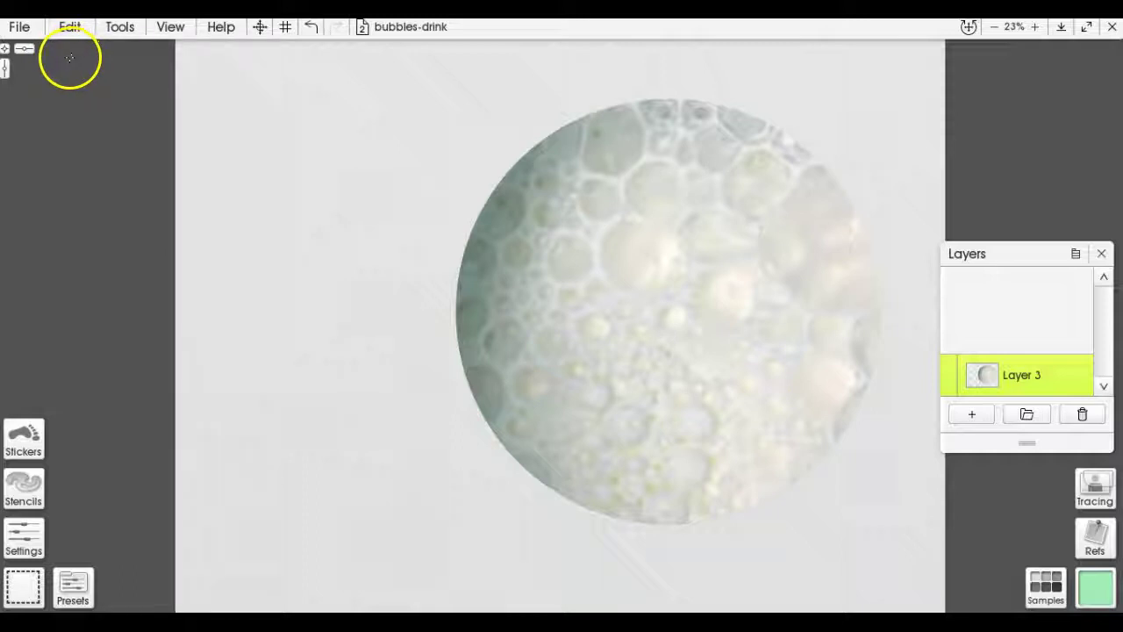
pyautogui.click(19, 28)
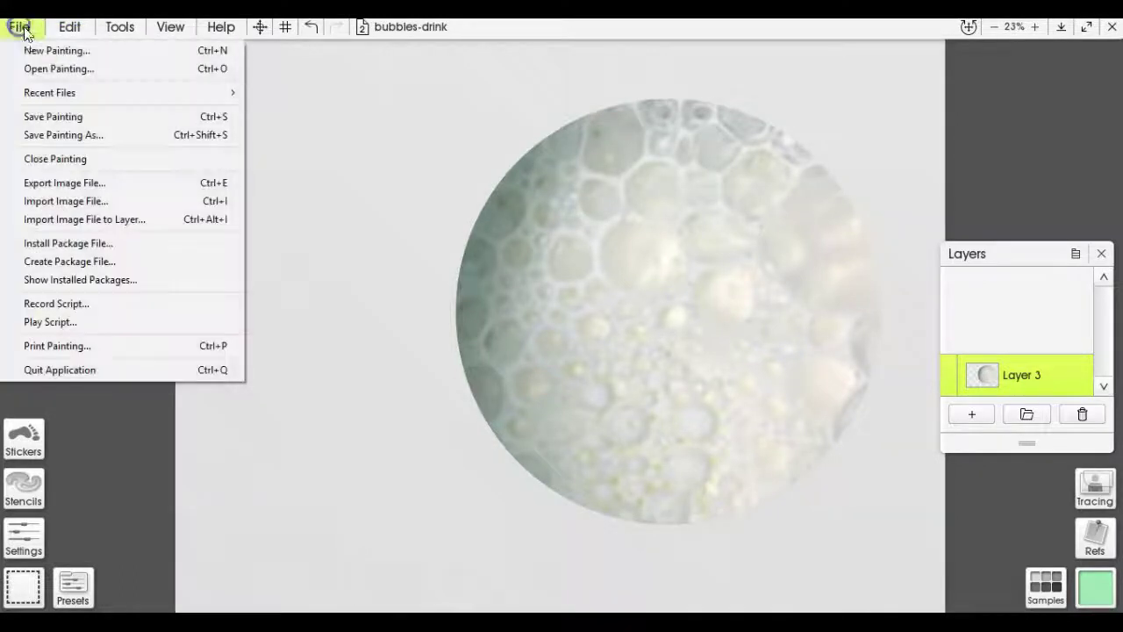
pyautogui.click(69, 183)
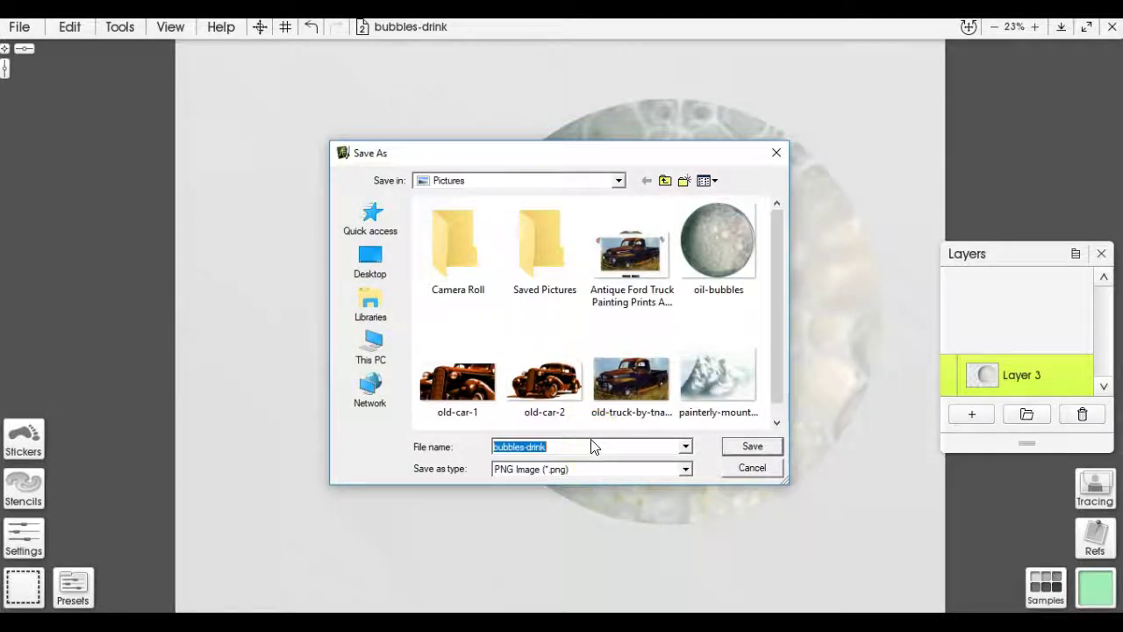
pyautogui.write('oil-bu')
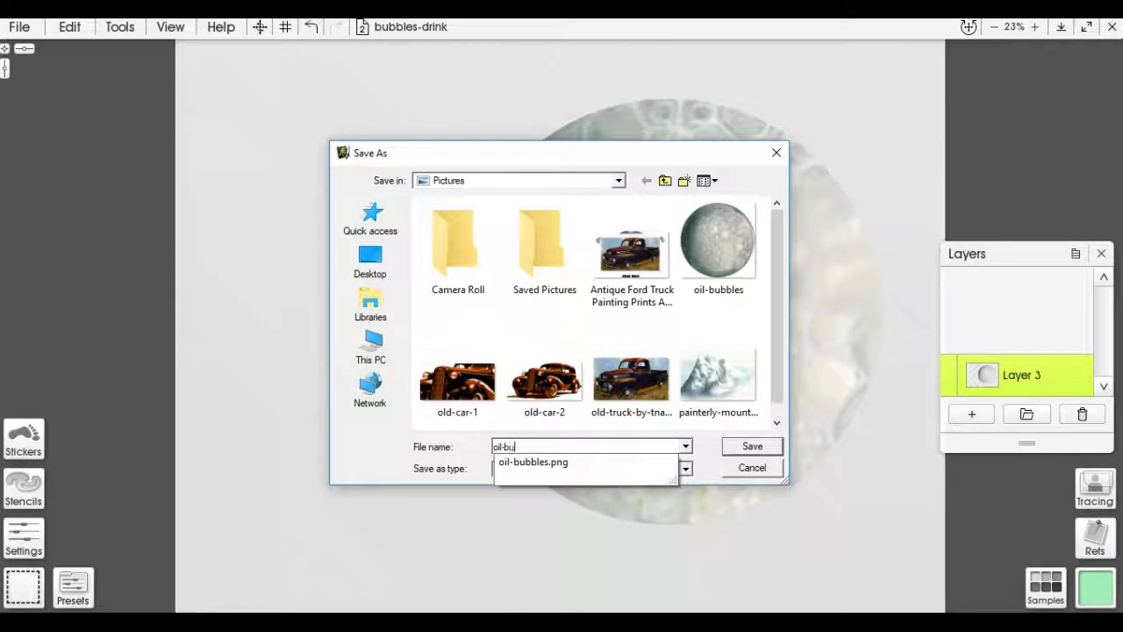
pyautogui.write('bbles2')
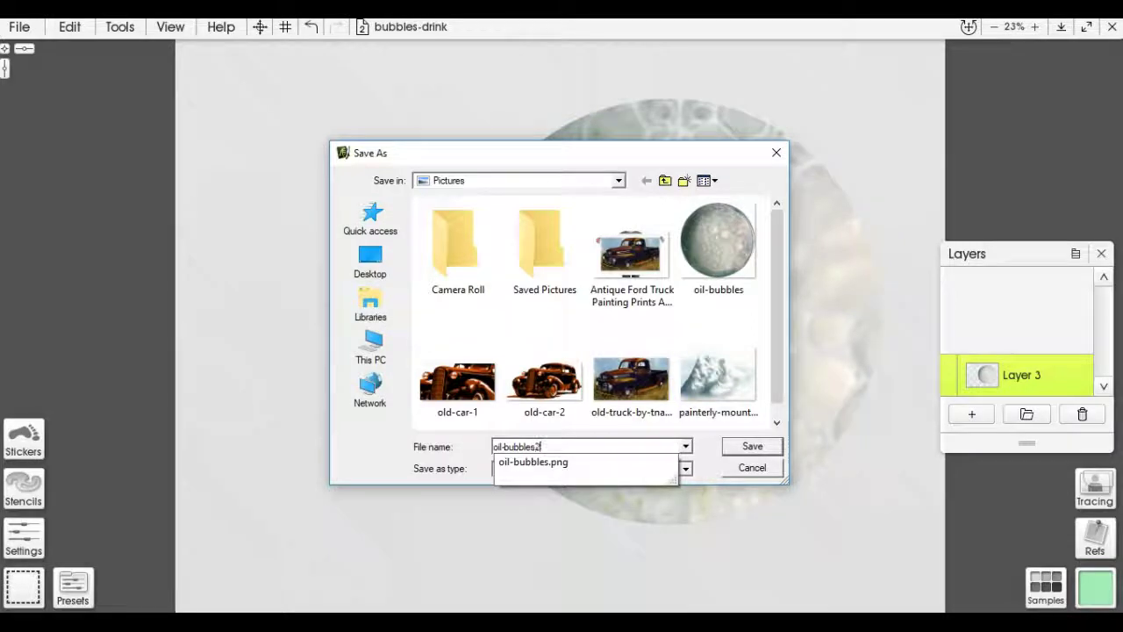
pyautogui.press('Return')
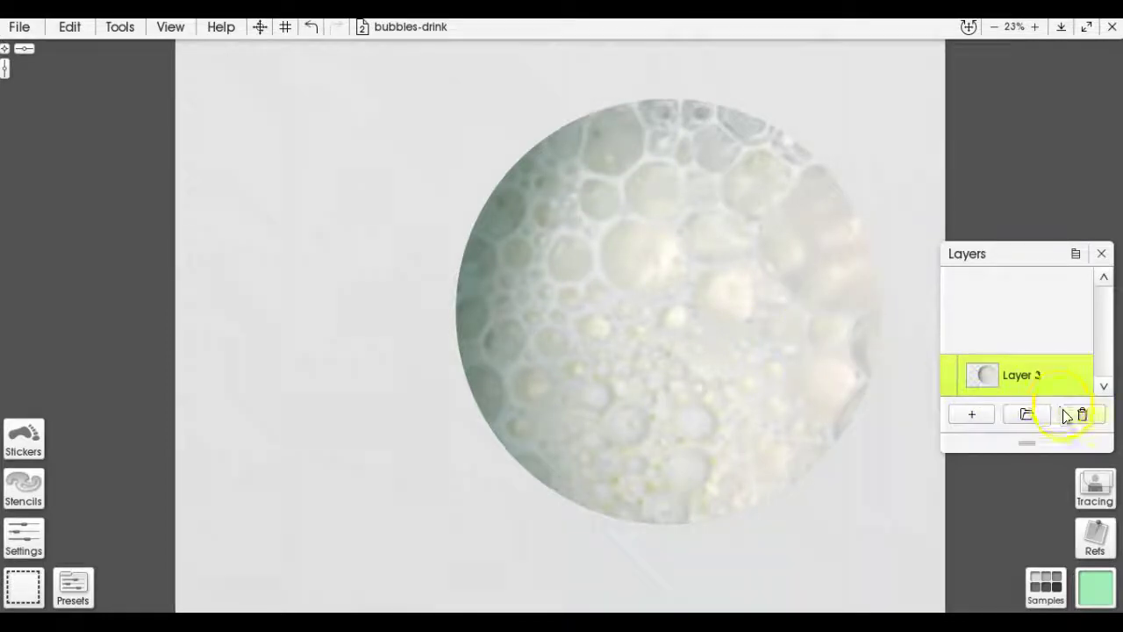
# - Add an empty layer and delete Layer 3 with the bubble cutout
pyautogui.click(971, 415)
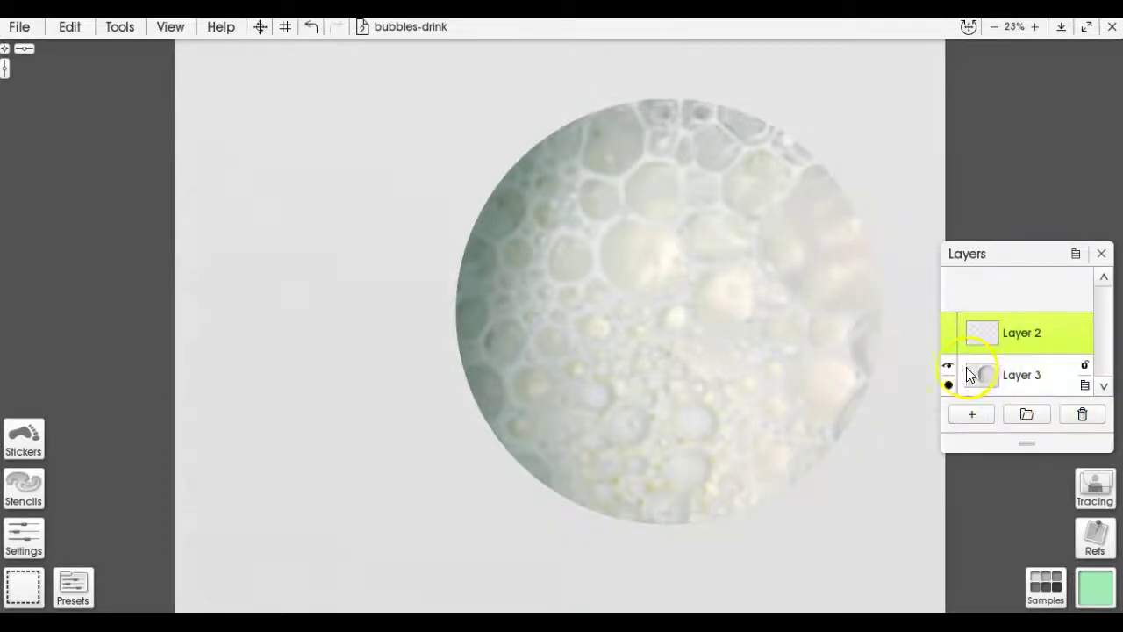
pyautogui.click(1035, 382)
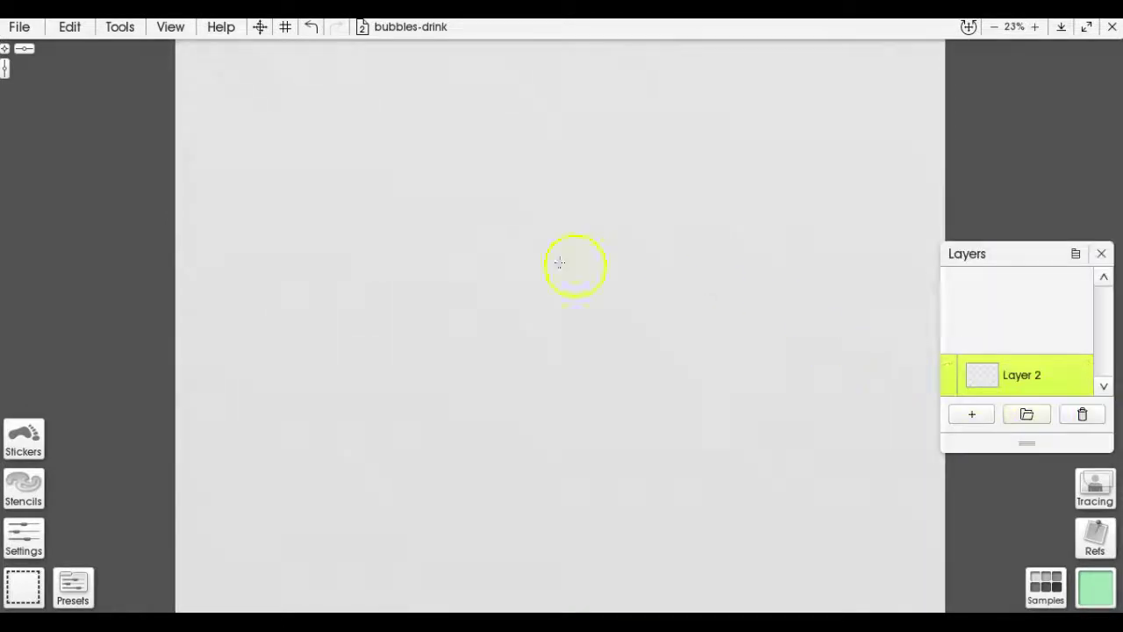
# - Import the oil-bubbles2 image from the Pictures folder as a new stencil in the Textures stencil group
pyautogui.click(26, 481)
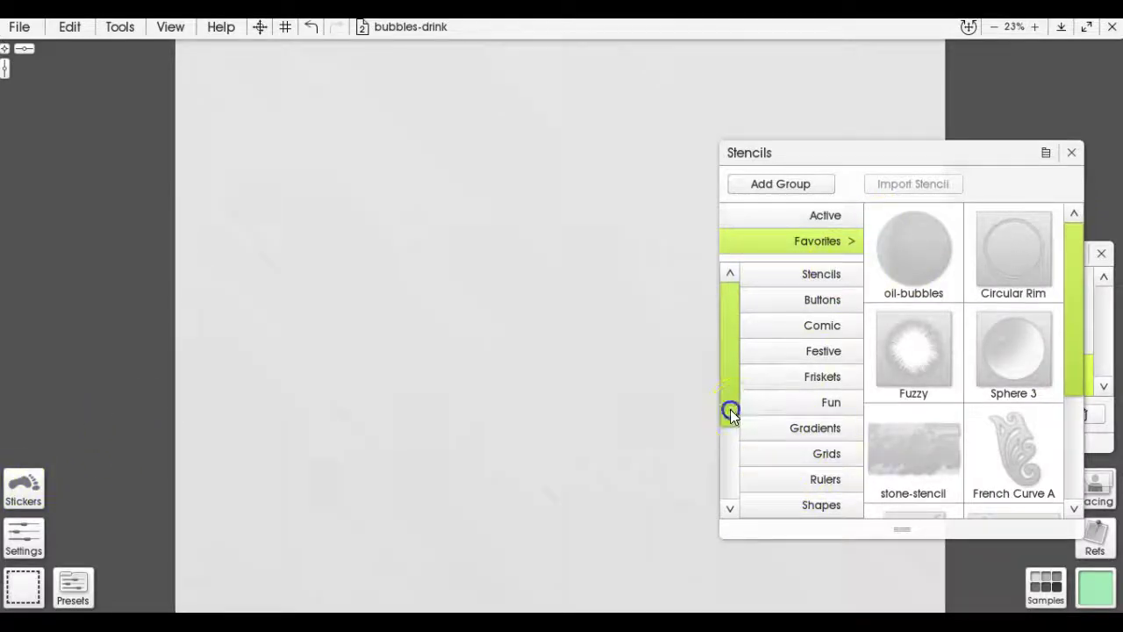
pyautogui.moveTo(730, 409); pyautogui.dragTo(709, 495)
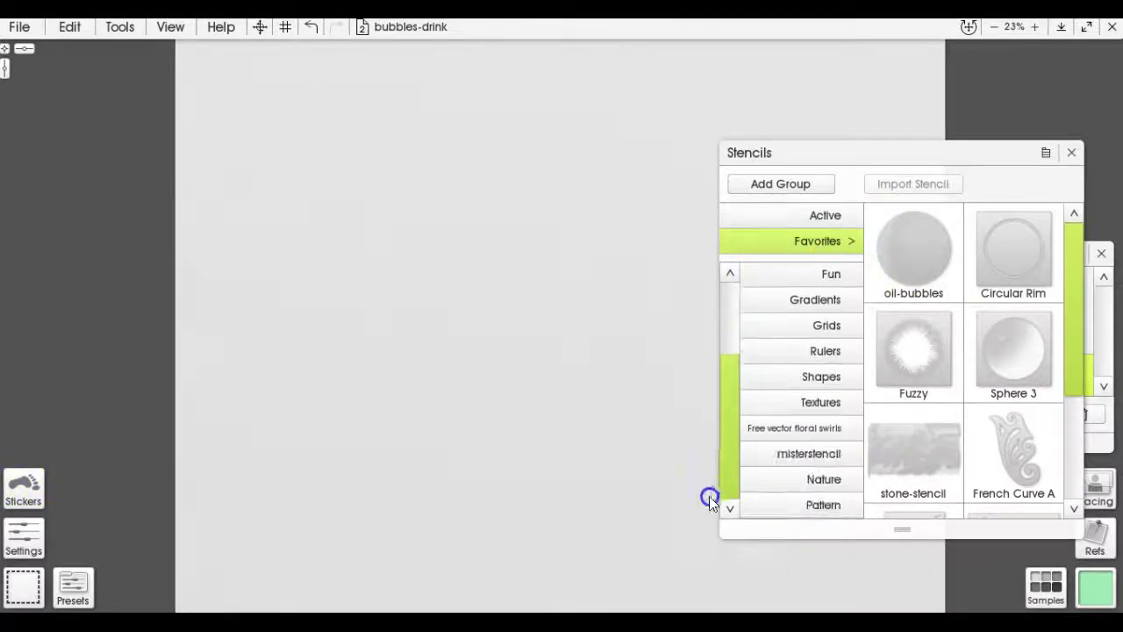
pyautogui.click(831, 402)
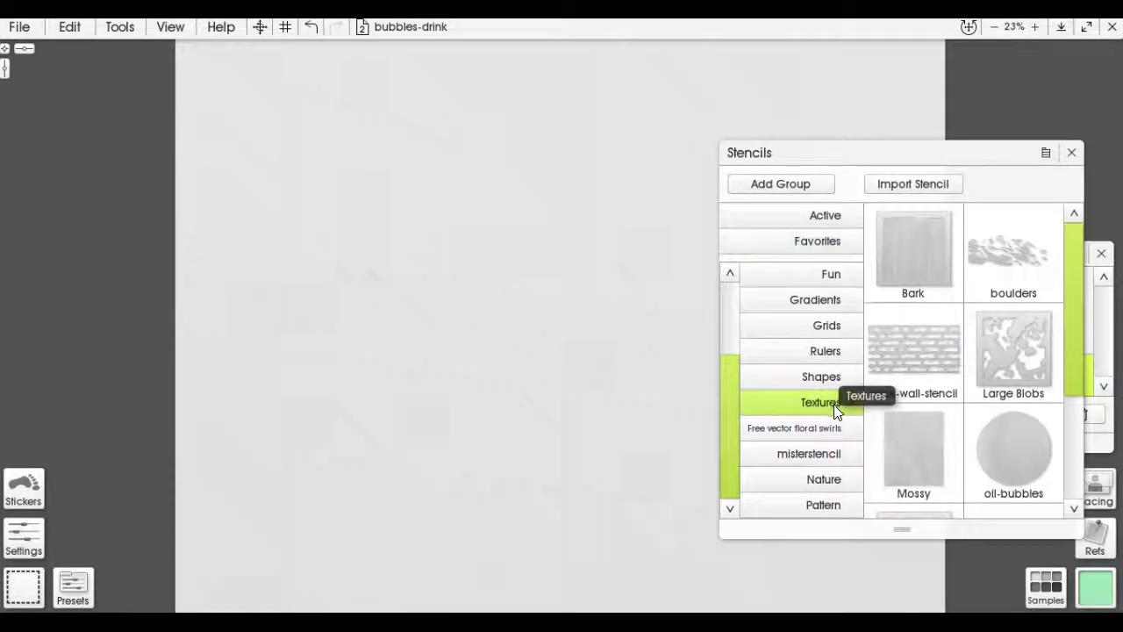
pyautogui.click(928, 191)
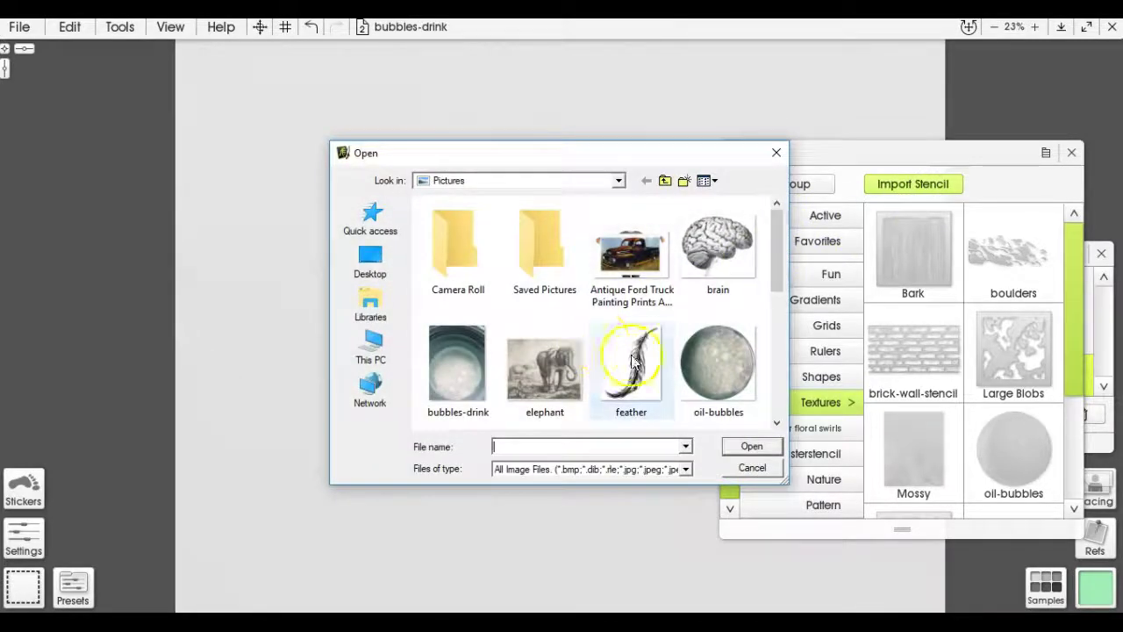
pyautogui.moveTo(776, 278); pyautogui.dragTo(760, 342)
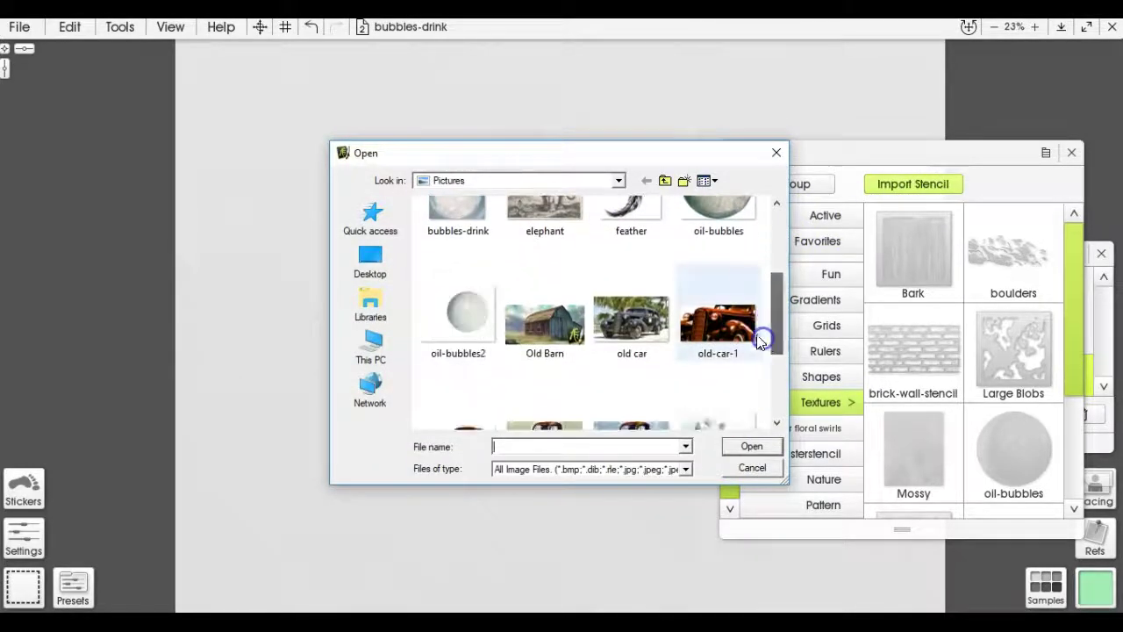
pyautogui.click(466, 314)
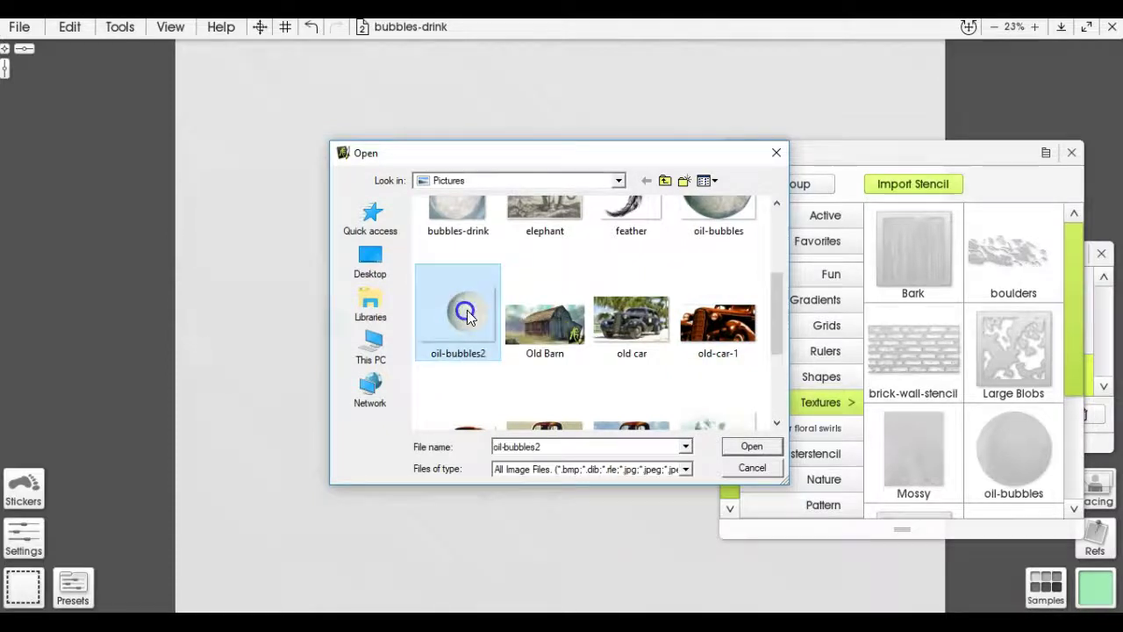
pyautogui.click(750, 448)
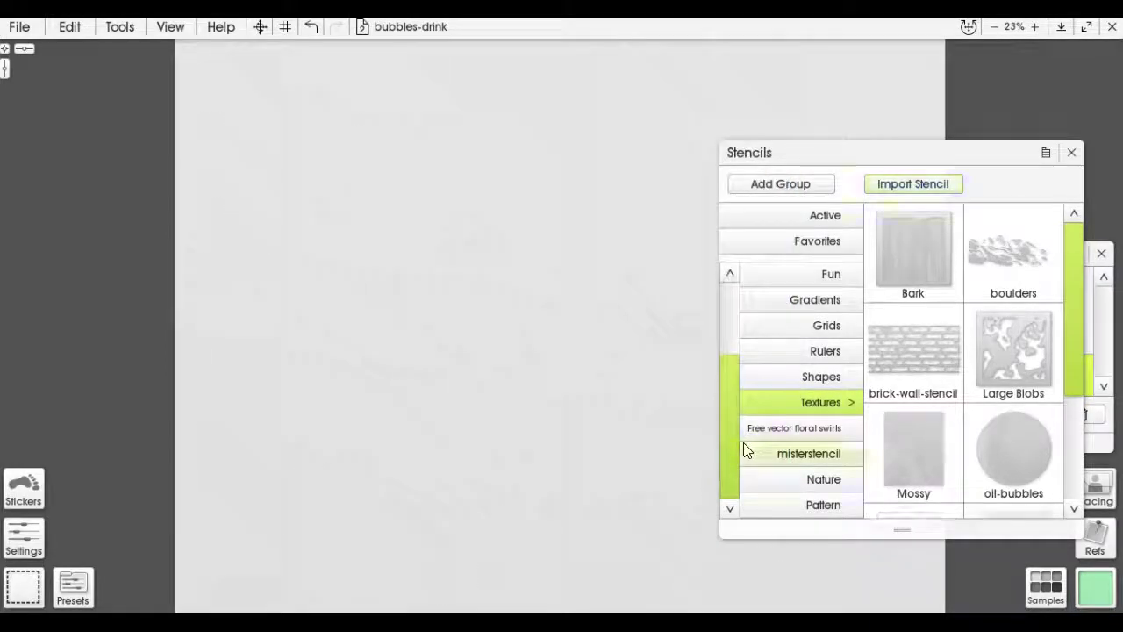
# - Place the oil-bubbles2 stencil from the Textures group on the canvas and close the stencil collection
pyautogui.click(1049, 384)
pyautogui.moveTo(1071, 386); pyautogui.dragTo(1046, 467)
pyautogui.click(941, 413)
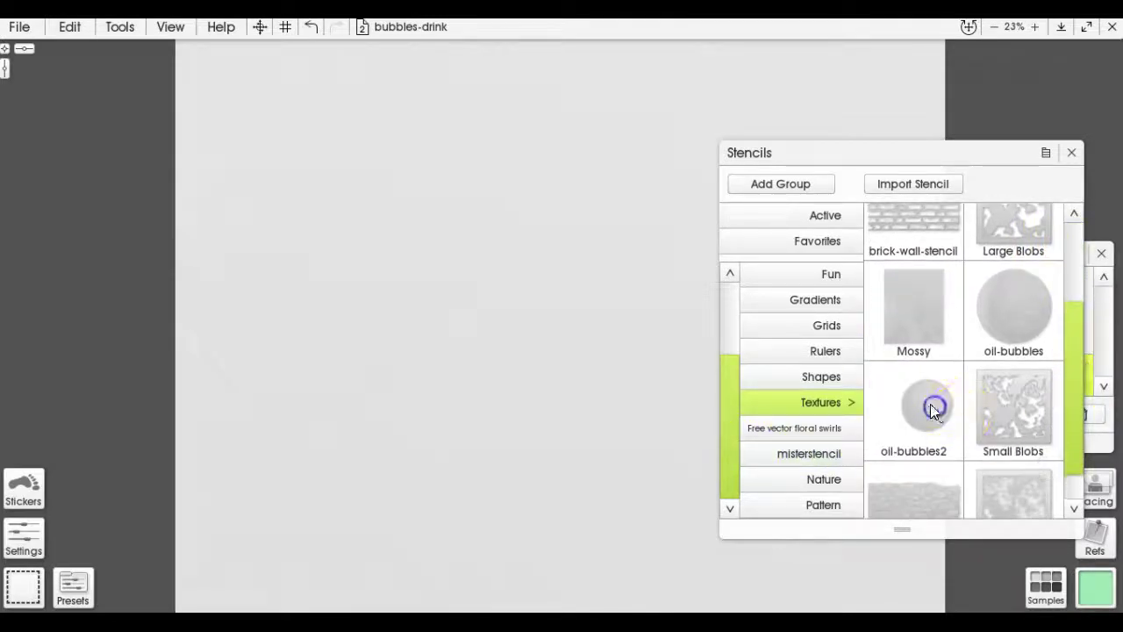
pyautogui.click(1071, 152)
pyautogui.click(976, 492)
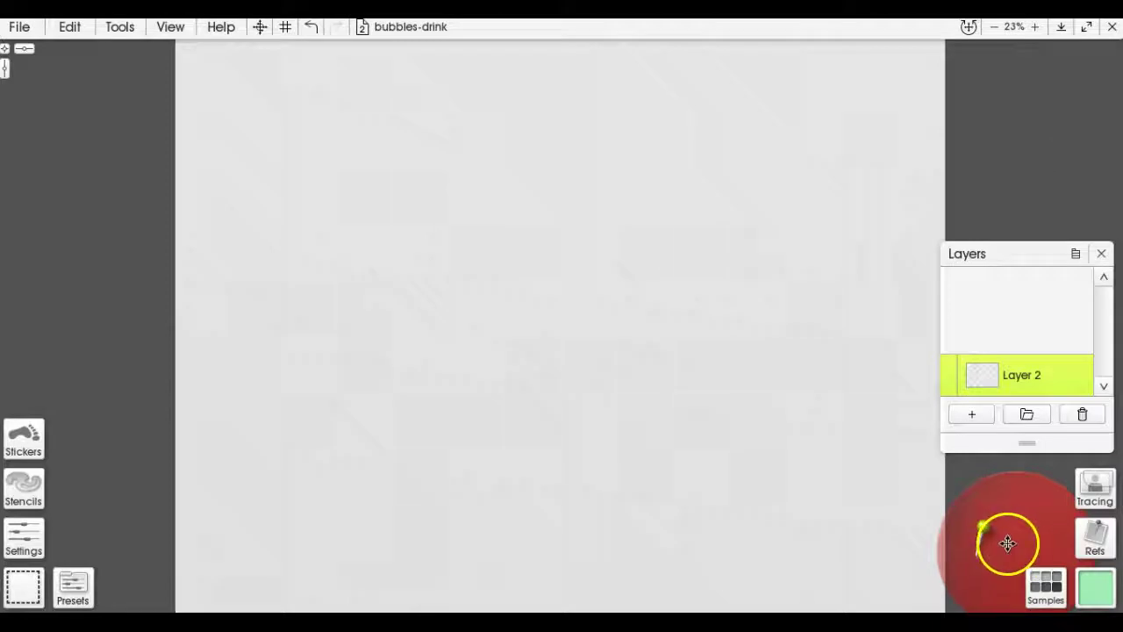
# - Scale the bubble stencil up to about twice its size and park it over the canvas's left edge
pyautogui.moveTo(1008, 540); pyautogui.dragTo(380, 160)
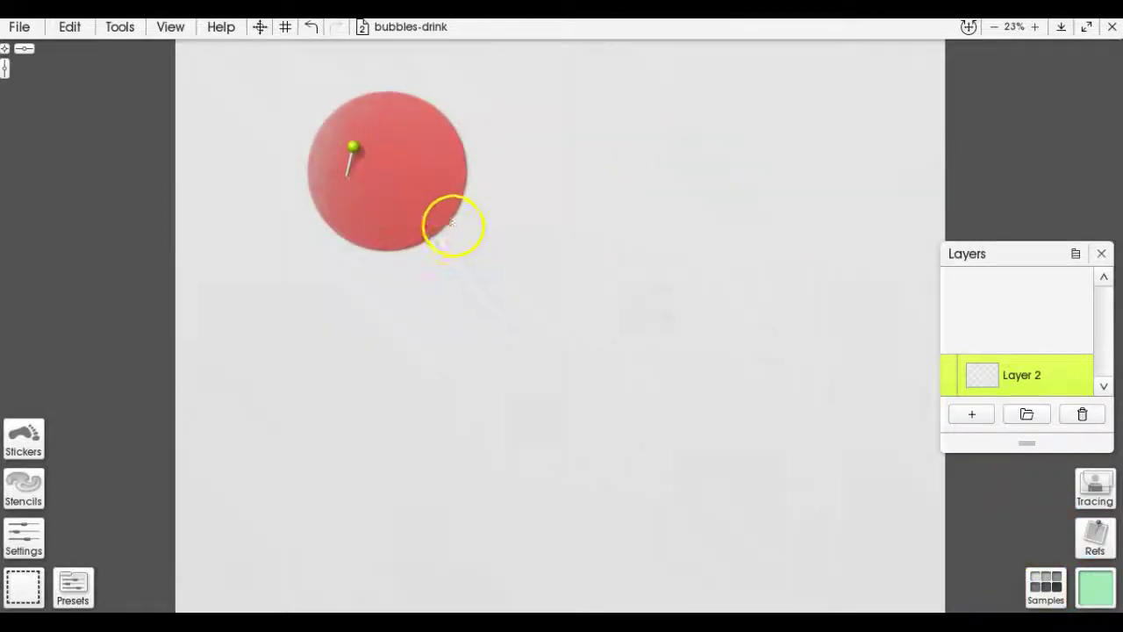
pyautogui.moveTo(422, 179); pyautogui.dragTo(697, 427)
pyautogui.moveTo(482, 184); pyautogui.dragTo(650, 260)
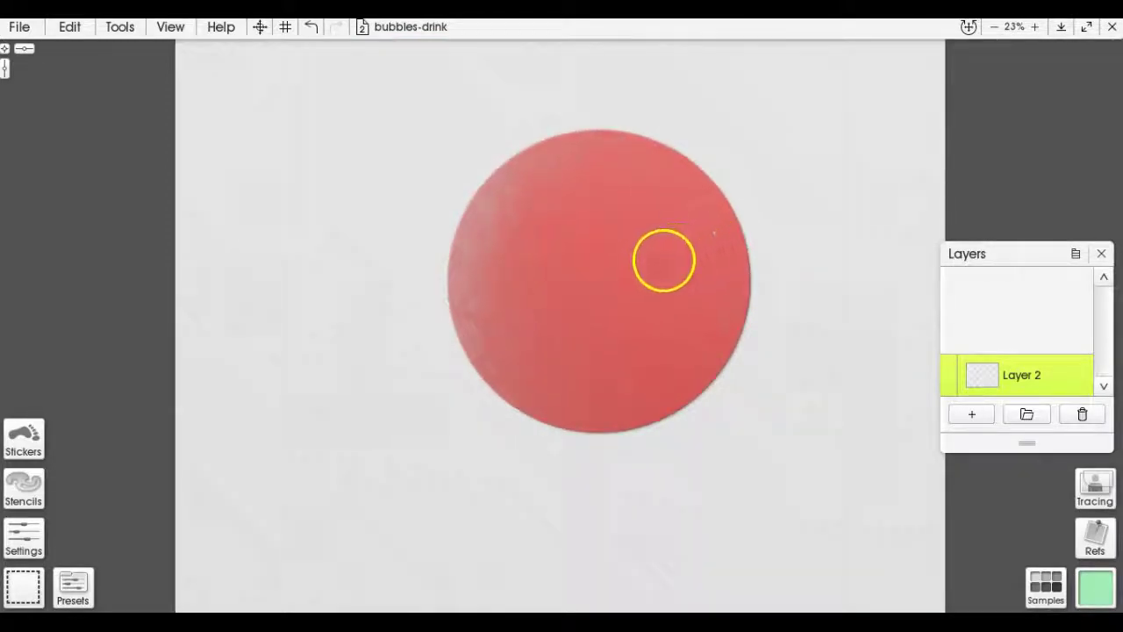
pyautogui.moveTo(644, 263); pyautogui.dragTo(181, 285)
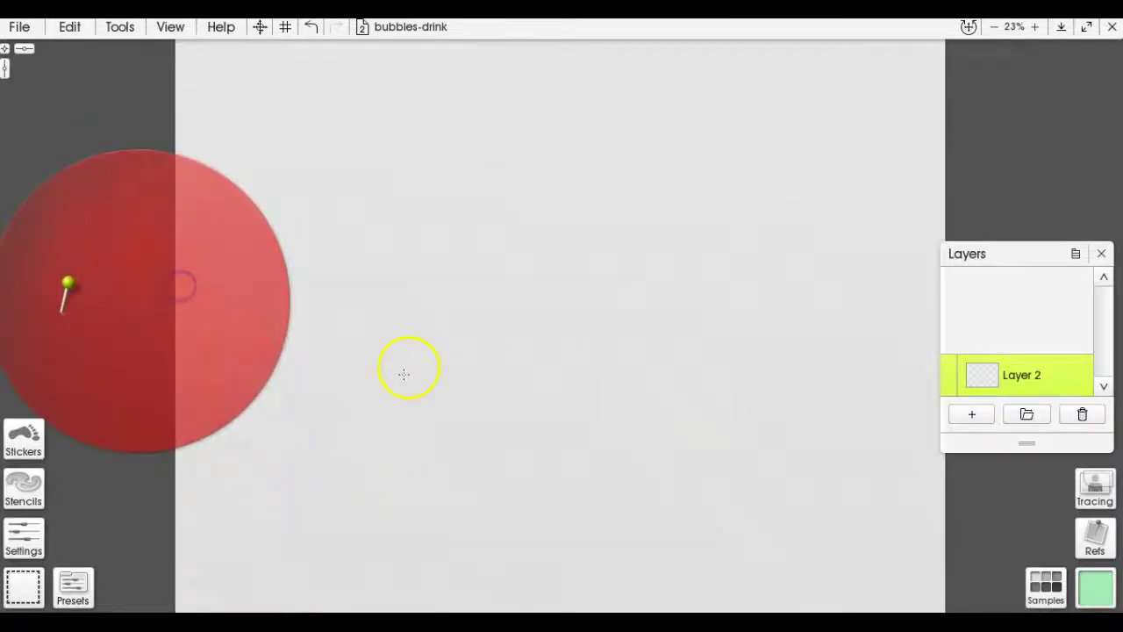
# - Choose the Paint Roller and set its tool size to 250%
pyautogui.click(23, 594)
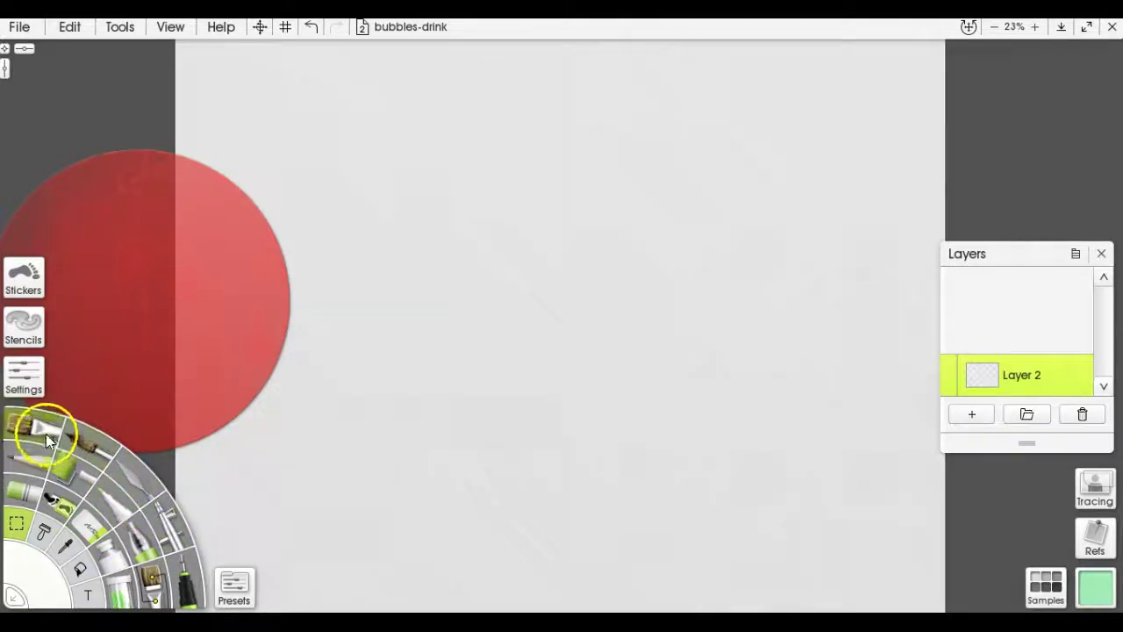
pyautogui.click(64, 467)
pyautogui.click(450, 484)
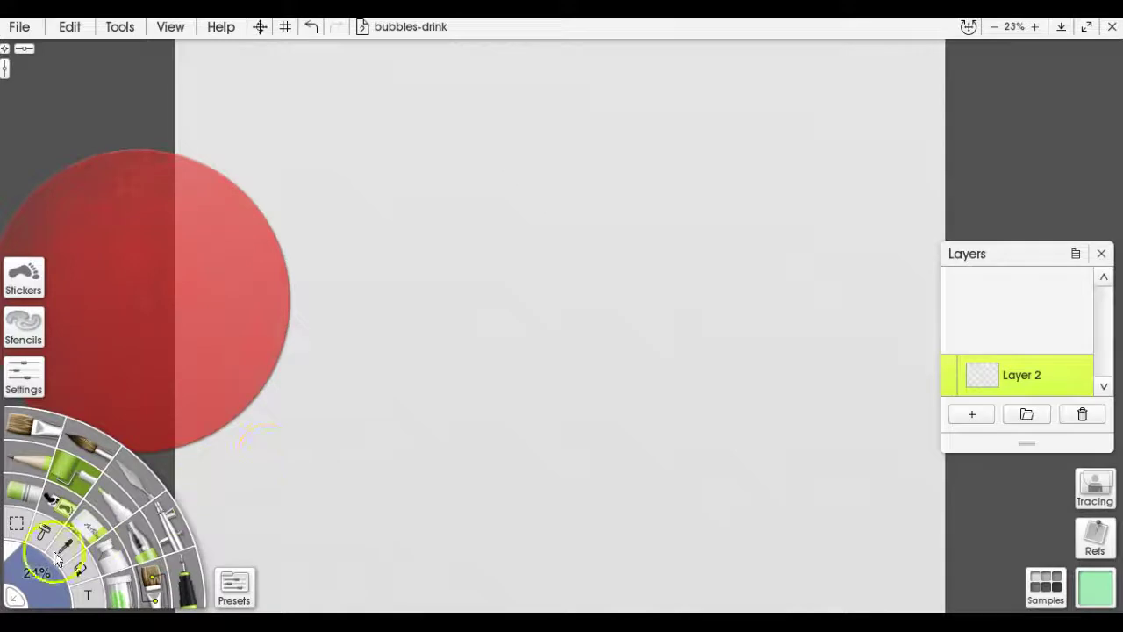
pyautogui.click(30, 574)
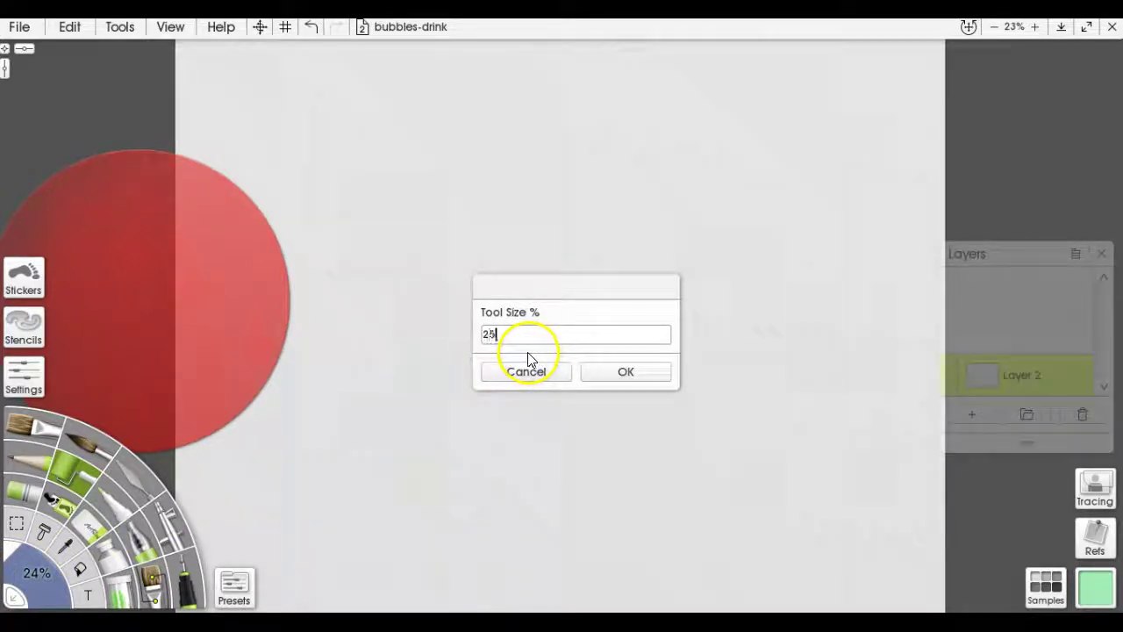
pyautogui.click(607, 376)
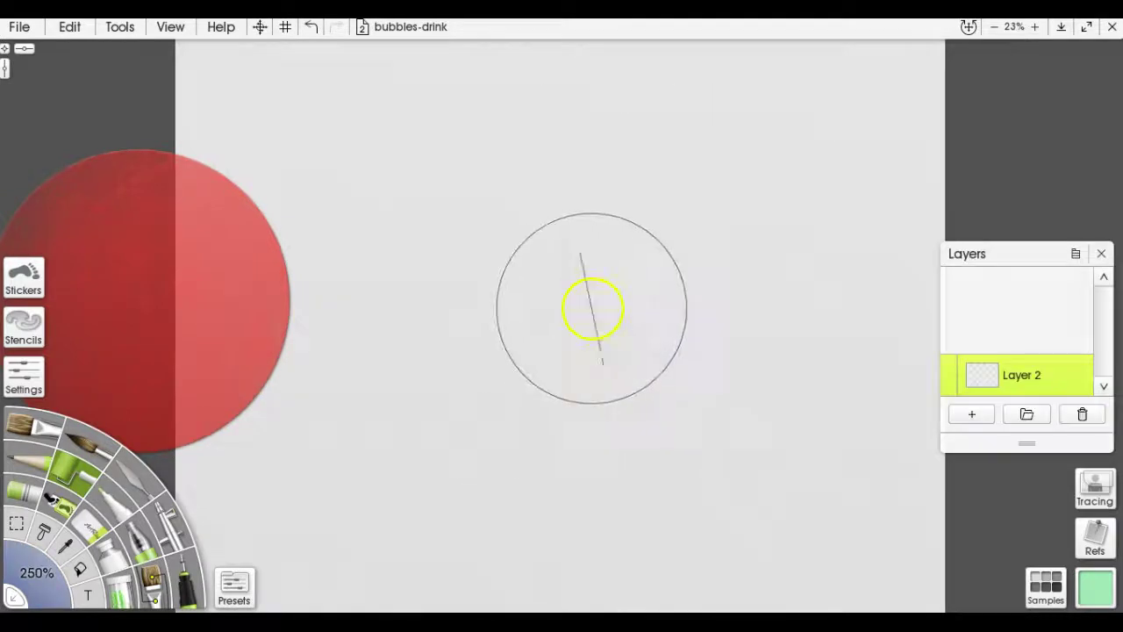
# - Pick a dark olive green and paint a large round patch in the middle of the canvas on Layer 2
pyautogui.click(1095, 588)
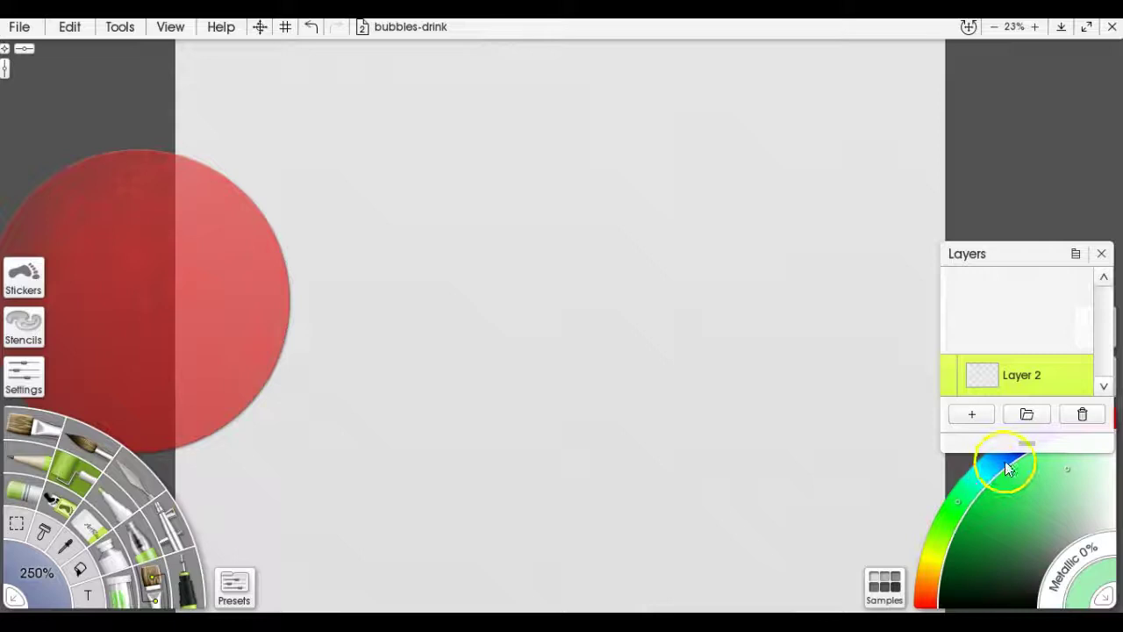
pyautogui.click(935, 556)
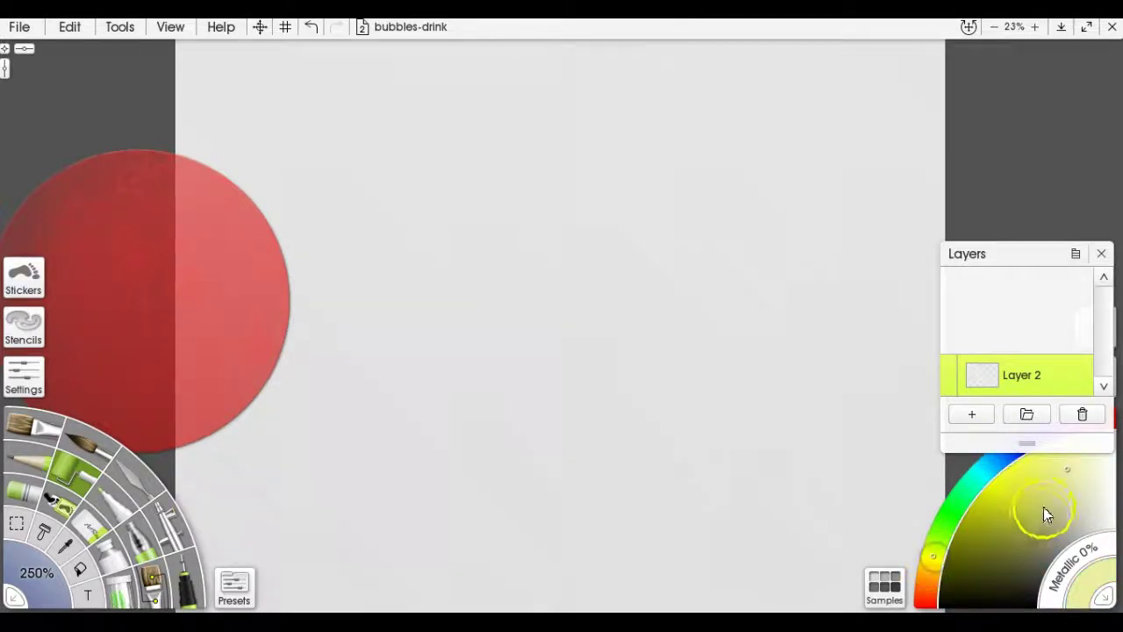
pyautogui.click(1031, 549)
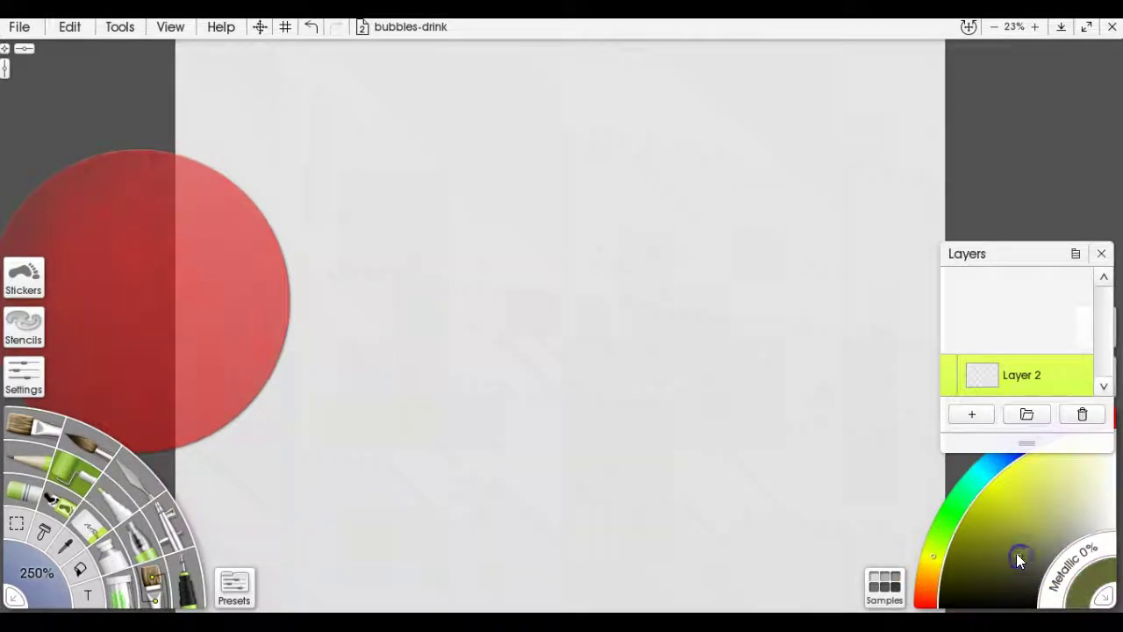
pyautogui.moveTo(612, 233)
pyautogui.mouseDown()
pyautogui.moveTo(550, 281)
pyautogui.moveTo(598, 330)
pyautogui.moveTo(654, 286)
pyautogui.moveTo(599, 230)
pyautogui.moveTo(532, 293)
pyautogui.moveTo(587, 338)
pyautogui.moveTo(617, 258)
pyautogui.moveTo(536, 258)
pyautogui.moveTo(547, 340)
pyautogui.moveTo(655, 283)
pyautogui.moveTo(612, 216)
pyautogui.moveTo(518, 306)
pyautogui.moveTo(603, 342)
pyautogui.moveTo(637, 241)
pyautogui.moveTo(544, 233)
pyautogui.moveTo(564, 358)
pyautogui.moveTo(654, 276)
pyautogui.moveTo(588, 206)
pyautogui.moveTo(481, 299)
pyautogui.moveTo(606, 365)
pyautogui.moveTo(678, 236)
pyautogui.moveTo(539, 177)
pyautogui.moveTo(482, 321)
pyautogui.moveTo(638, 347)
pyautogui.moveTo(705, 215)
pyautogui.moveTo(564, 159)
pyautogui.moveTo(464, 247)
pyautogui.moveTo(555, 386)
pyautogui.moveTo(649, 323)
pyautogui.moveTo(609, 210)
pyautogui.moveTo(462, 215)
pyautogui.moveTo(441, 362)
pyautogui.moveTo(613, 338)
pyautogui.mouseUp()
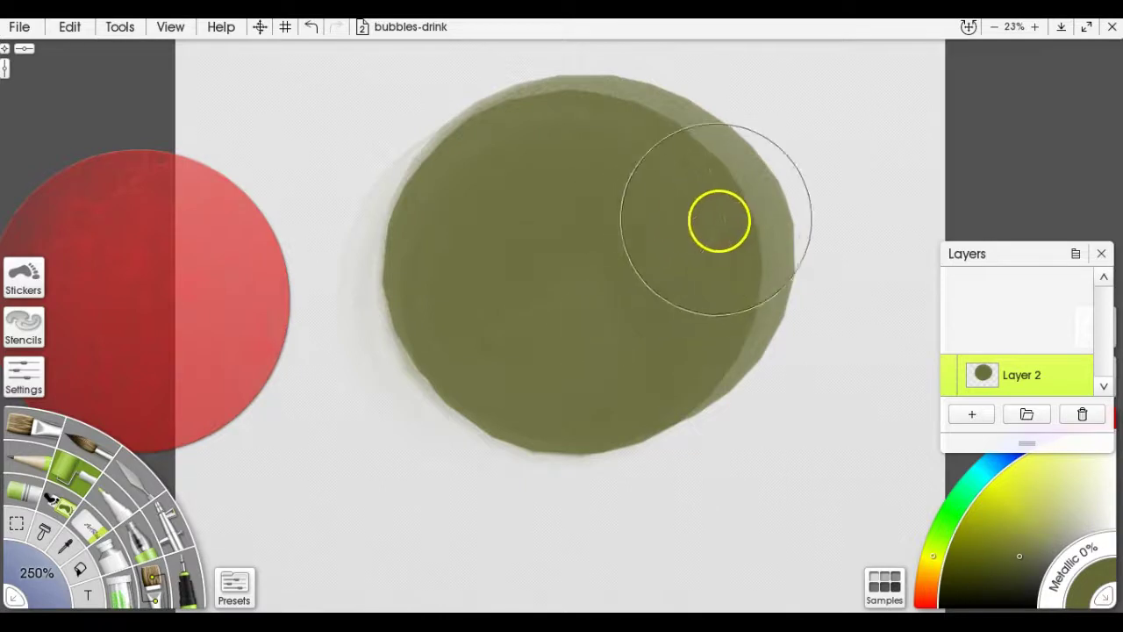
# - Move the bubble stencil over the olive paint patch and invert the stencil
pyautogui.rightClick(192, 296)
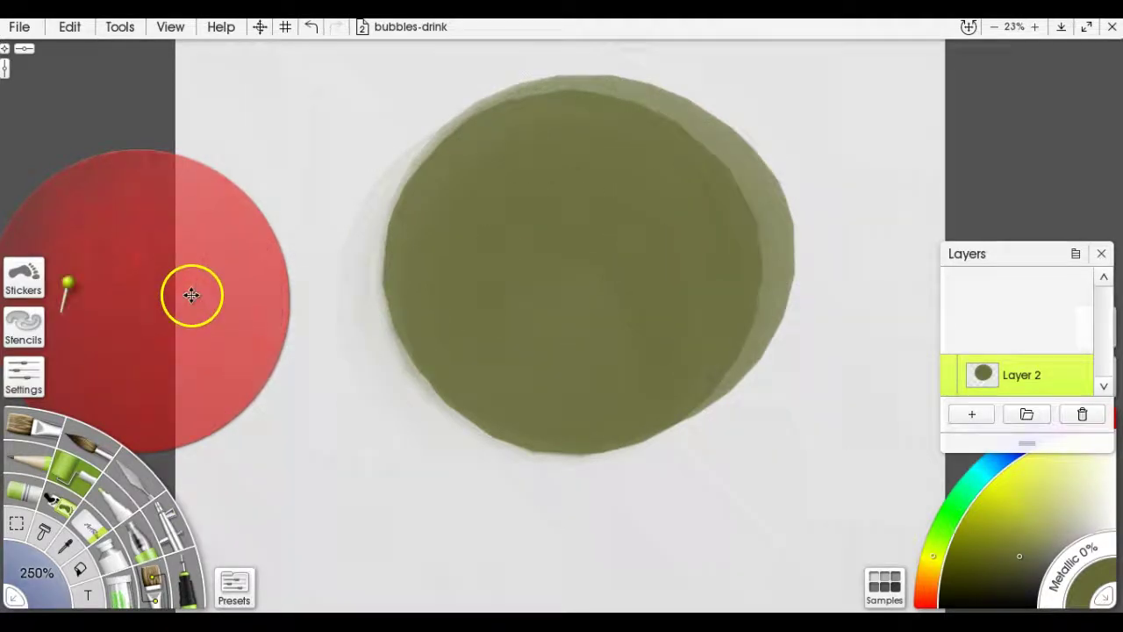
pyautogui.moveTo(193, 290); pyautogui.dragTo(595, 298)
pyautogui.rightClick(594, 298)
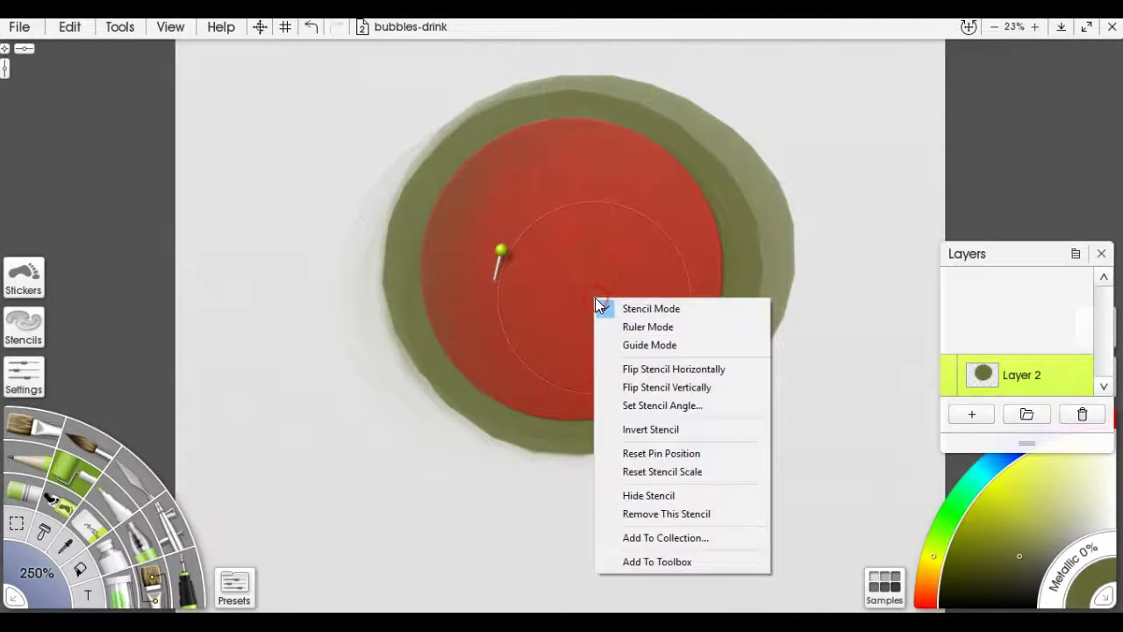
pyautogui.click(658, 430)
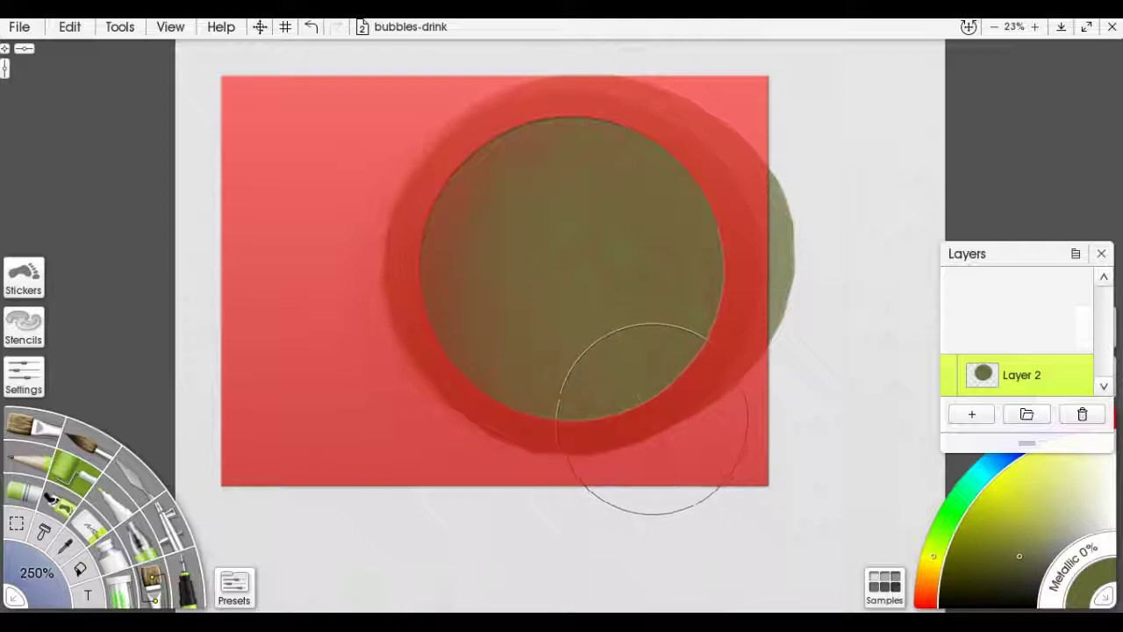
# - Enlarge the Eraser to 500% and erase the olive paint through the inverted stencil's circular opening
pyautogui.press('t')
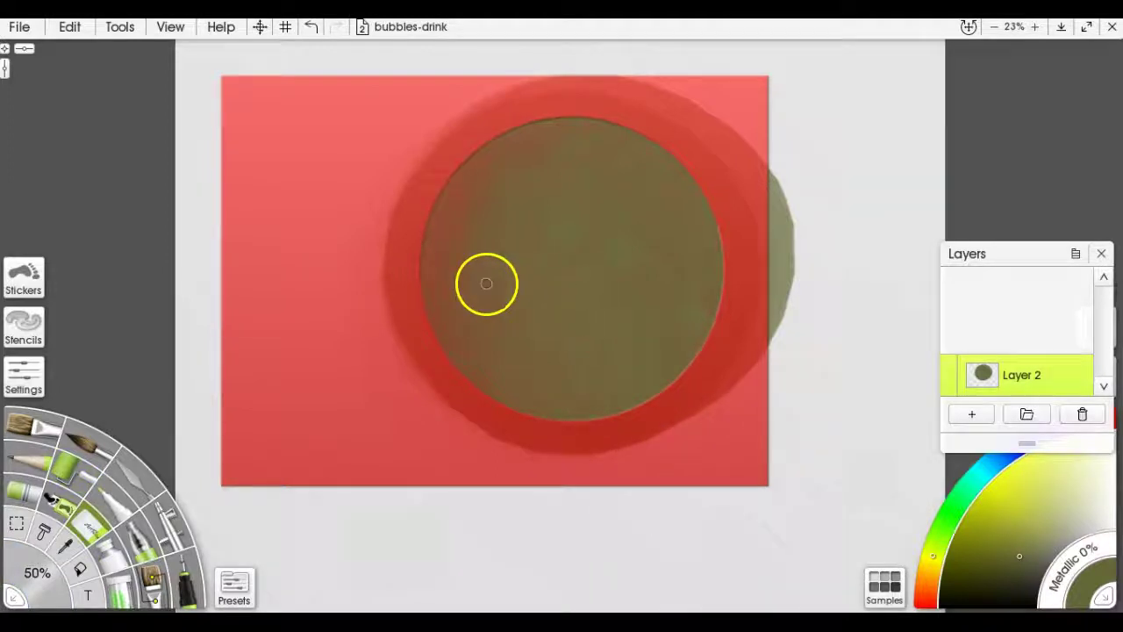
pyautogui.moveTo(484, 246)
pyautogui.mouseDown()
pyautogui.moveTo(901, 482)
pyautogui.moveTo(479, 238)
pyautogui.mouseUp()
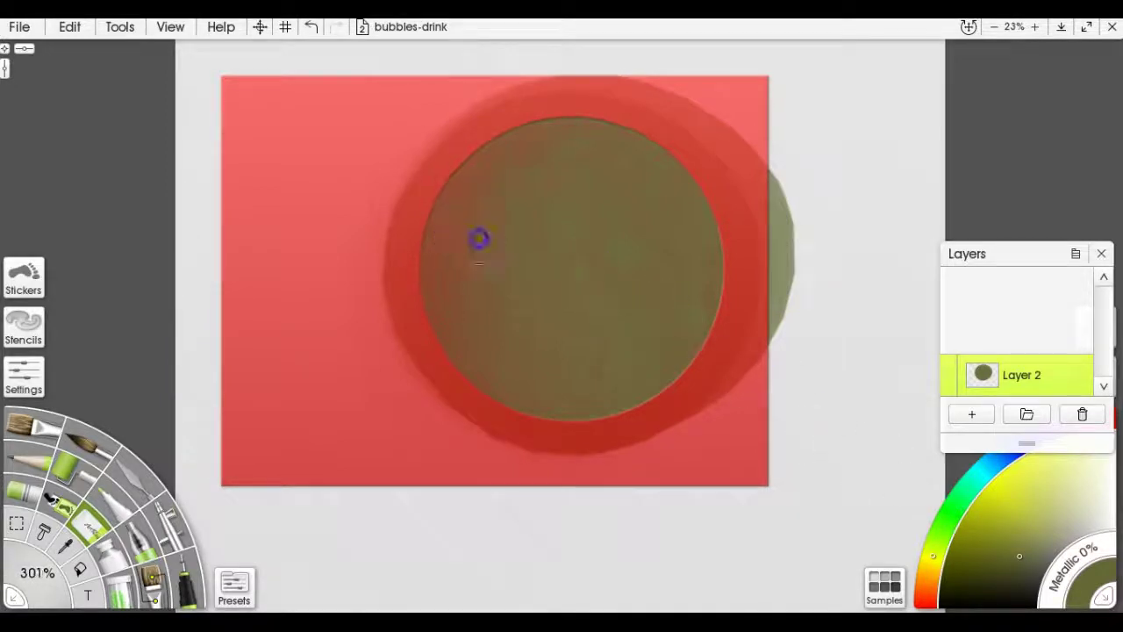
pyautogui.press(']')
pyautogui.moveTo(606, 166)
pyautogui.mouseDown()
pyautogui.moveTo(539, 161)
pyautogui.moveTo(569, 134)
pyautogui.moveTo(482, 187)
pyautogui.moveTo(499, 154)
pyautogui.moveTo(436, 258)
pyautogui.moveTo(499, 221)
pyautogui.moveTo(471, 308)
pyautogui.moveTo(484, 236)
pyautogui.moveTo(595, 216)
pyautogui.moveTo(664, 185)
pyautogui.moveTo(642, 142)
pyautogui.moveTo(395, 199)
pyautogui.moveTo(464, 210)
pyautogui.moveTo(467, 248)
pyautogui.moveTo(411, 318)
pyautogui.moveTo(493, 317)
pyautogui.moveTo(539, 335)
pyautogui.moveTo(492, 377)
pyautogui.moveTo(483, 415)
pyautogui.moveTo(512, 429)
pyautogui.moveTo(678, 399)
pyautogui.moveTo(688, 387)
pyautogui.moveTo(577, 352)
pyautogui.moveTo(654, 278)
pyautogui.moveTo(657, 255)
pyautogui.moveTo(613, 239)
pyautogui.moveTo(519, 271)
pyautogui.moveTo(695, 194)
pyautogui.moveTo(682, 337)
pyautogui.moveTo(697, 214)
pyautogui.moveTo(678, 154)
pyautogui.moveTo(719, 248)
pyautogui.moveTo(686, 350)
pyautogui.moveTo(714, 290)
pyautogui.moveTo(663, 155)
pyautogui.moveTo(541, 143)
pyautogui.moveTo(435, 255)
pyautogui.moveTo(534, 226)
pyautogui.mouseUp()
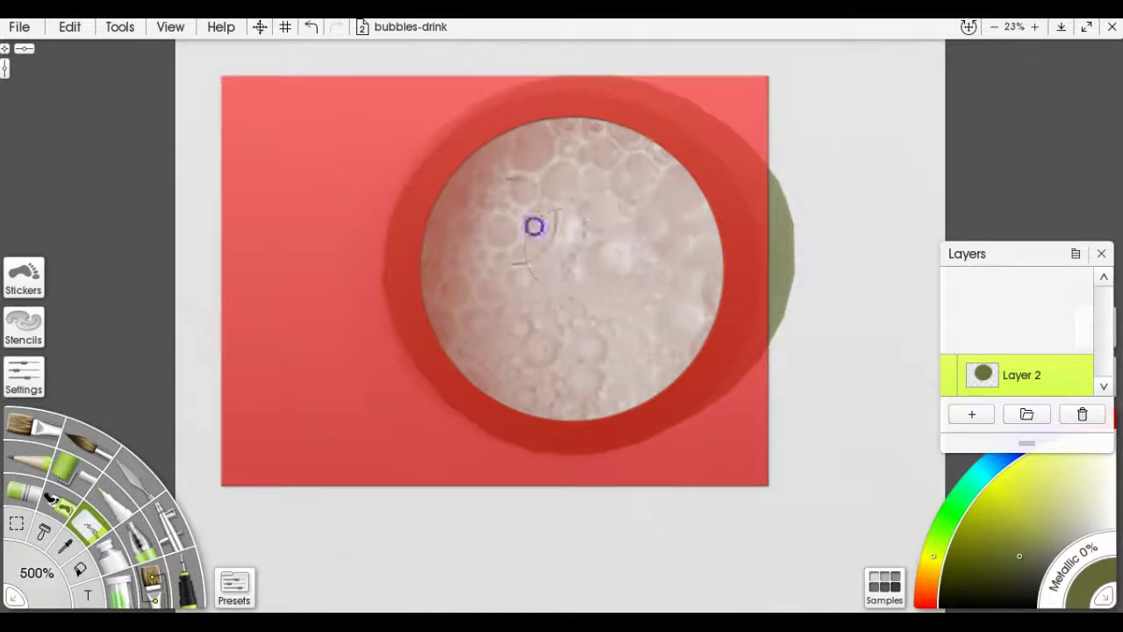
# - Move the inverted stencil off the paint patch to check the erased bubble texture, and undo the move
pyautogui.press('s')
pyautogui.moveTo(360, 235)
pyautogui.mouseDown()
pyautogui.moveTo(321, 284)
pyautogui.moveTo(526, 579)
pyautogui.moveTo(571, 598)
pyautogui.mouseUp()
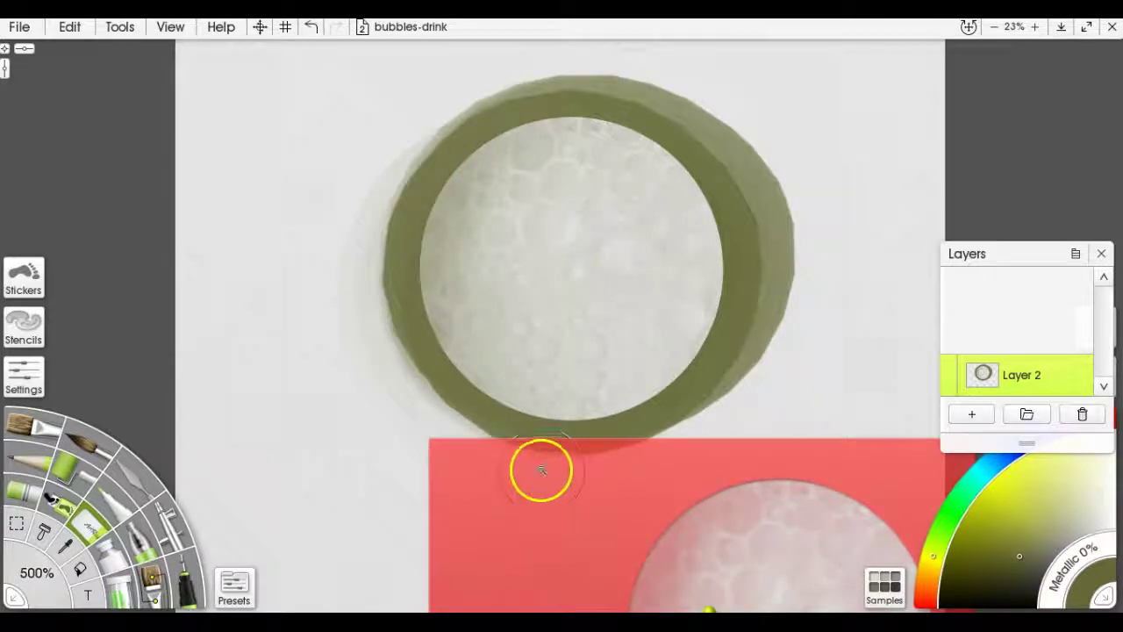
pyautogui.hotkey('ctrl', 'z')
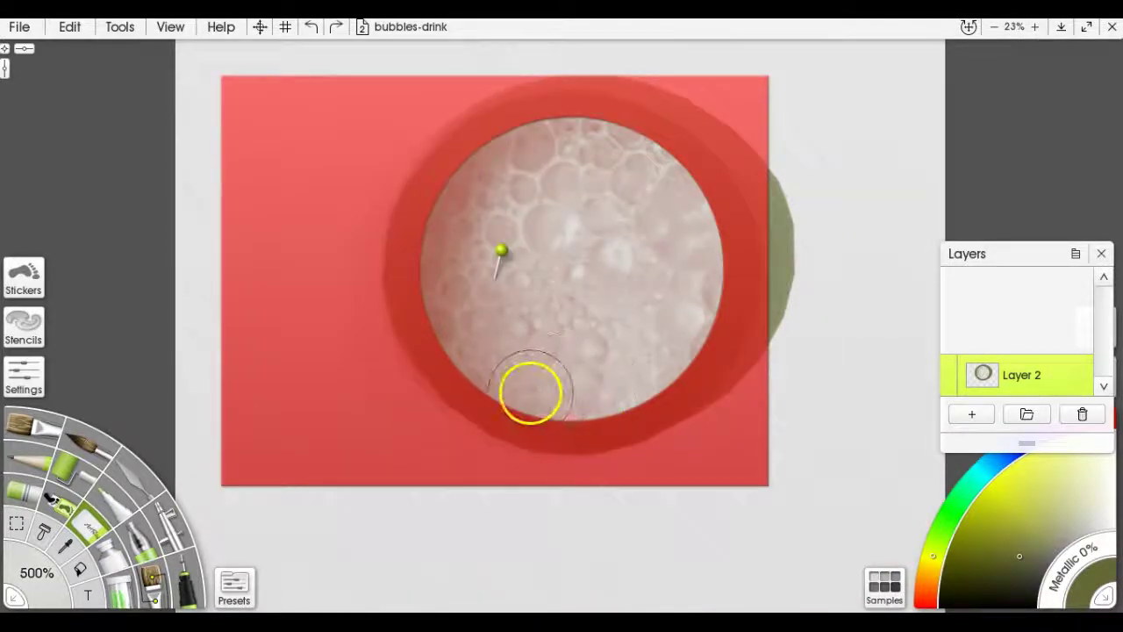
# - Invert the stencil again and erase the olive paint remaining around the circle
pyautogui.rightClick(374, 359)
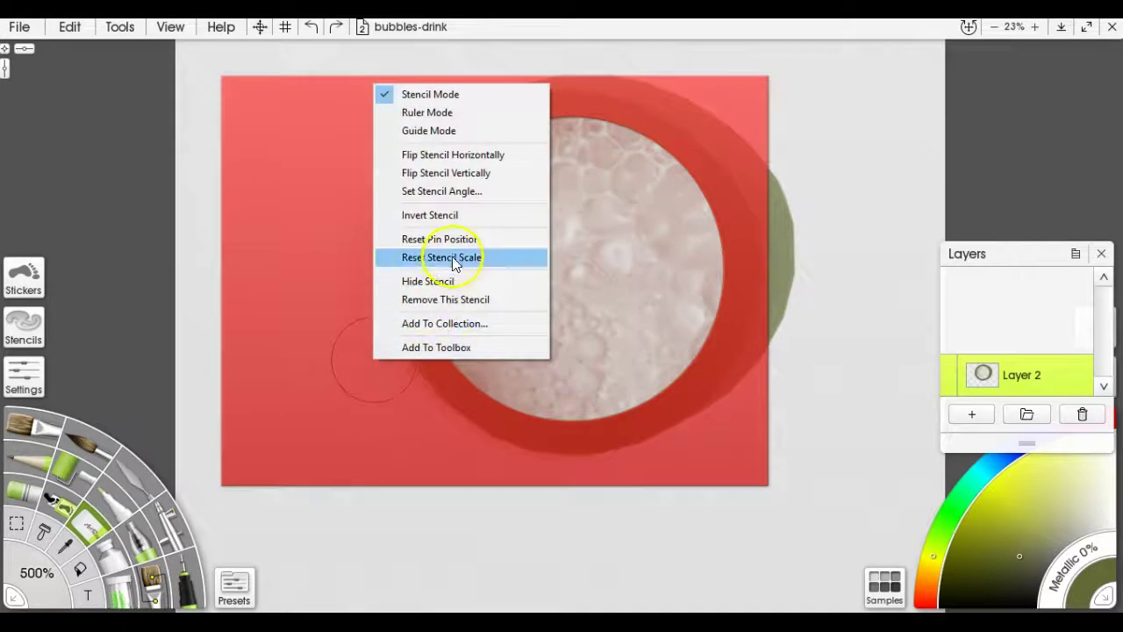
pyautogui.click(439, 215)
pyautogui.moveTo(487, 202)
pyautogui.mouseDown()
pyautogui.moveTo(455, 149)
pyautogui.moveTo(408, 189)
pyautogui.moveTo(481, 129)
pyautogui.moveTo(417, 186)
pyautogui.moveTo(480, 135)
pyautogui.moveTo(538, 119)
pyautogui.moveTo(595, 123)
pyautogui.moveTo(487, 105)
pyautogui.moveTo(485, 95)
pyautogui.moveTo(668, 102)
pyautogui.moveTo(682, 122)
pyautogui.moveTo(567, 77)
pyautogui.moveTo(651, 105)
pyautogui.moveTo(633, 108)
pyautogui.moveTo(661, 120)
pyautogui.moveTo(645, 128)
pyautogui.moveTo(718, 139)
pyautogui.moveTo(723, 129)
pyautogui.moveTo(822, 159)
pyautogui.moveTo(750, 152)
pyautogui.moveTo(669, 181)
pyautogui.moveTo(686, 219)
pyautogui.moveTo(755, 221)
pyautogui.moveTo(691, 229)
pyautogui.moveTo(764, 318)
pyautogui.moveTo(641, 404)
pyautogui.moveTo(762, 307)
pyautogui.moveTo(684, 385)
pyautogui.moveTo(736, 323)
pyautogui.moveTo(676, 412)
pyautogui.moveTo(762, 374)
pyautogui.moveTo(599, 400)
pyautogui.moveTo(618, 427)
pyautogui.moveTo(637, 431)
pyautogui.moveTo(488, 441)
pyautogui.moveTo(598, 422)
pyautogui.moveTo(439, 423)
pyautogui.moveTo(443, 387)
pyautogui.moveTo(473, 385)
pyautogui.moveTo(427, 358)
pyautogui.moveTo(459, 335)
pyautogui.moveTo(319, 326)
pyautogui.moveTo(450, 318)
pyautogui.moveTo(426, 287)
pyautogui.moveTo(293, 282)
pyautogui.moveTo(395, 255)
pyautogui.moveTo(433, 186)
pyautogui.moveTo(394, 201)
pyautogui.moveTo(434, 150)
pyautogui.mouseUp()
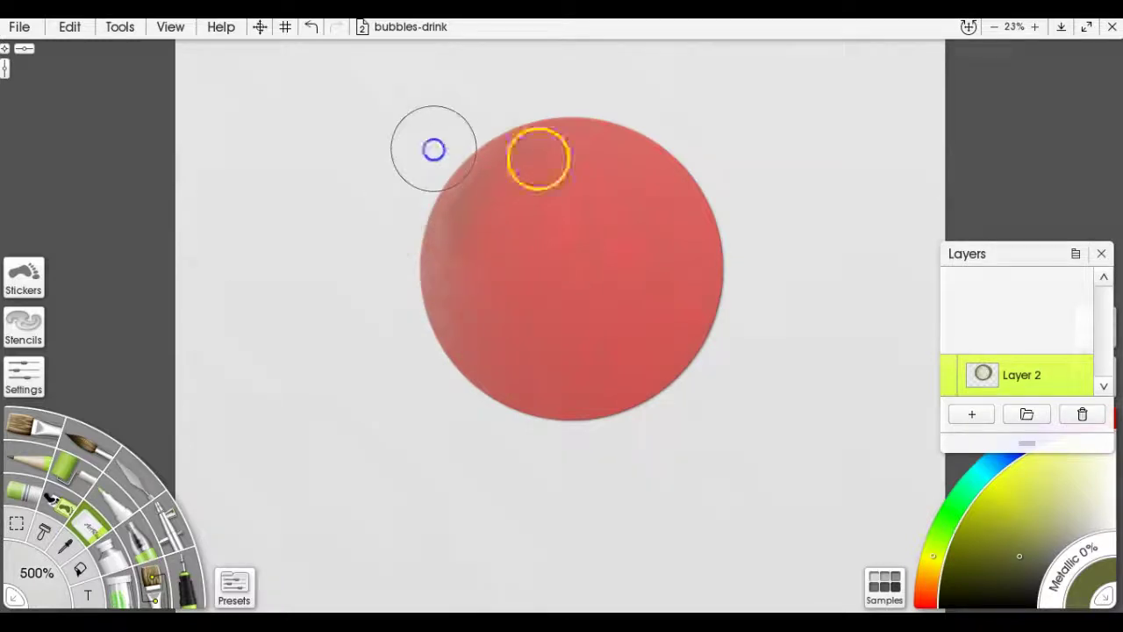
pyautogui.moveTo(548, 257); pyautogui.dragTo(572, 269)
pyautogui.hotkey('ctrl', 'z')
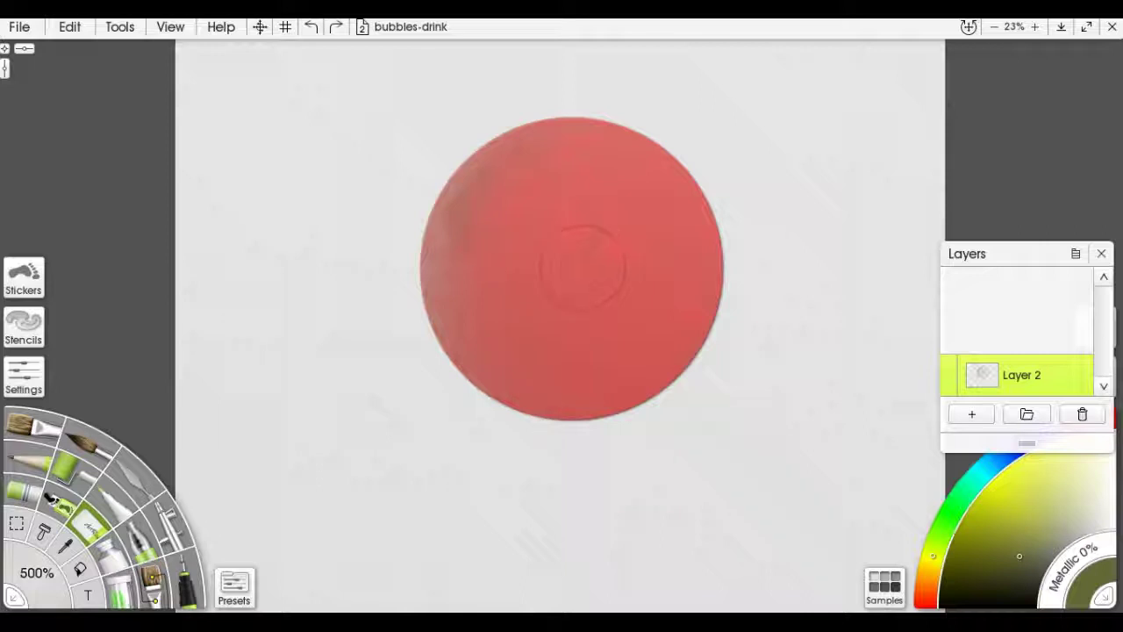
# - Make a circular selection just inside the bubble stencil's edge with the Selection tool
pyautogui.click(16, 525)
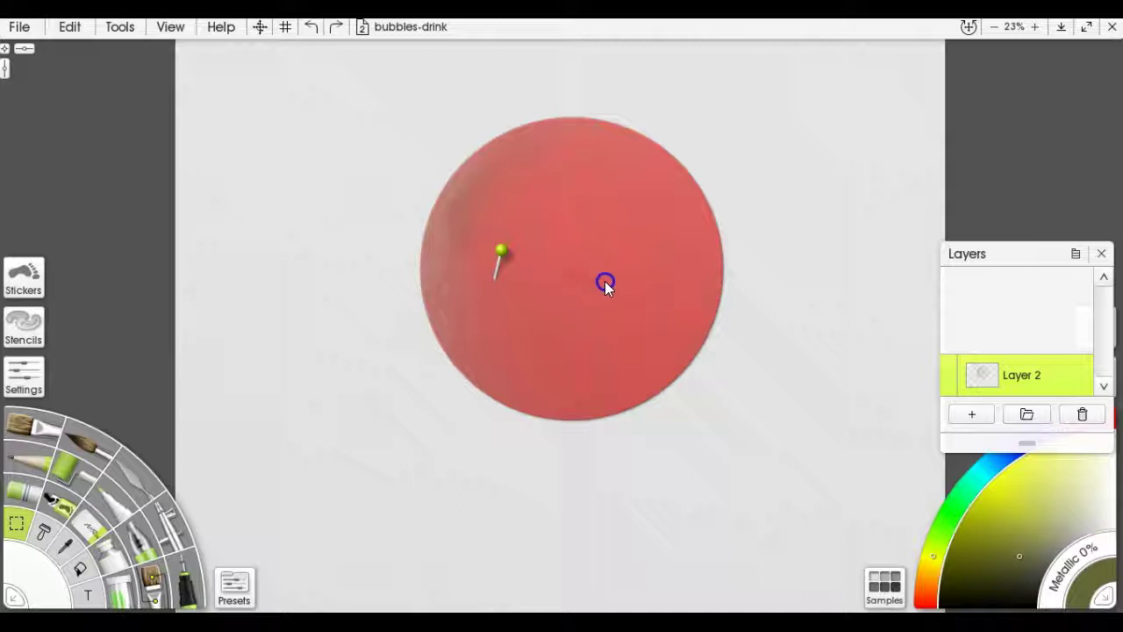
pyautogui.moveTo(684, 424); pyautogui.dragTo(850, 573)
pyautogui.moveTo(755, 442); pyautogui.dragTo(685, 332)
pyautogui.moveTo(621, 303); pyautogui.dragTo(533, 214)
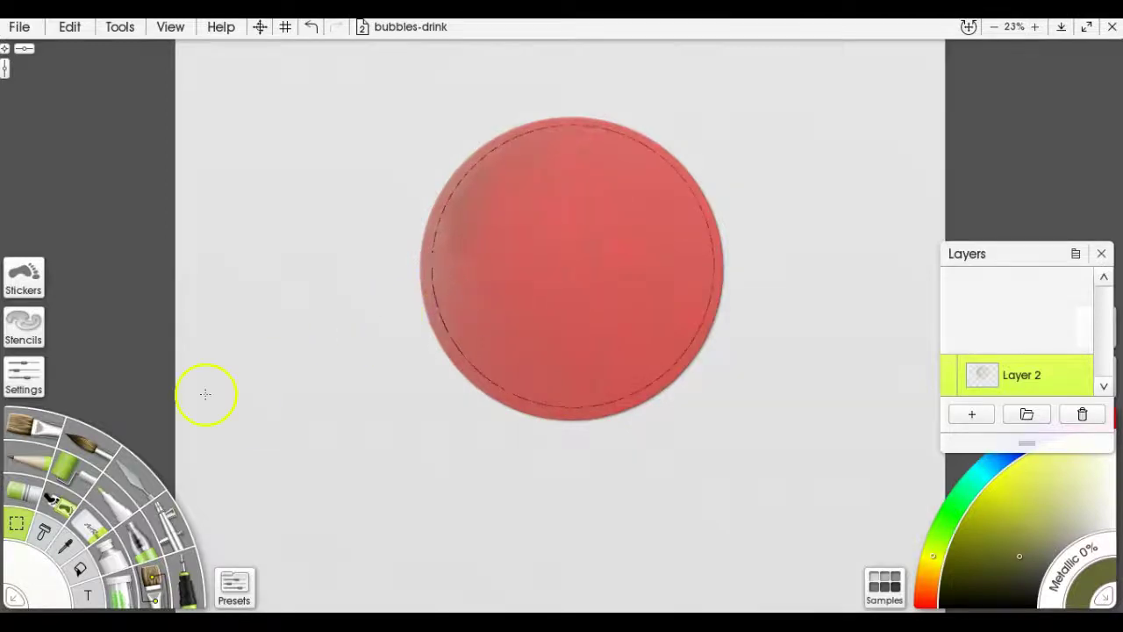
# - Load the Curly Bush preset from the Textures group for the Custom Brush
pyautogui.click(150, 573)
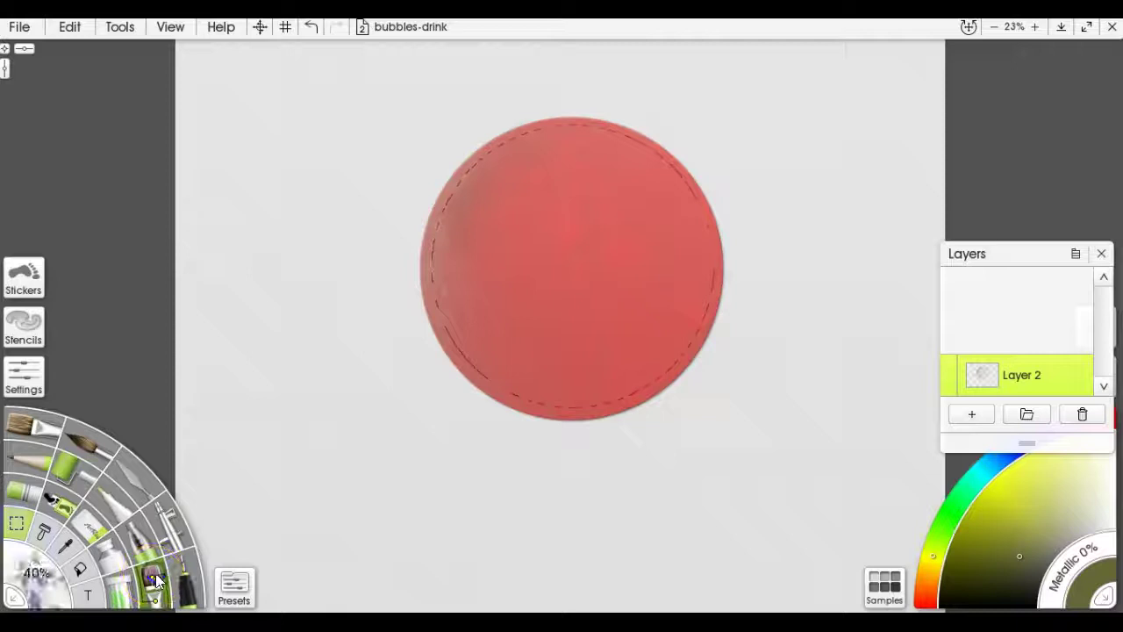
pyautogui.click(235, 600)
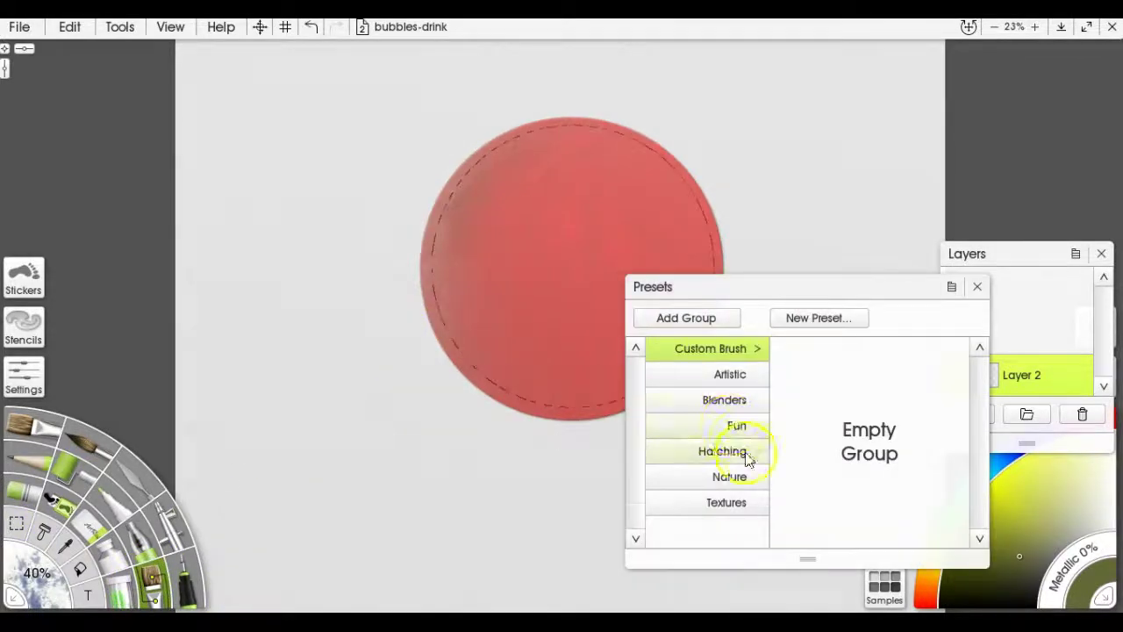
pyautogui.click(728, 501)
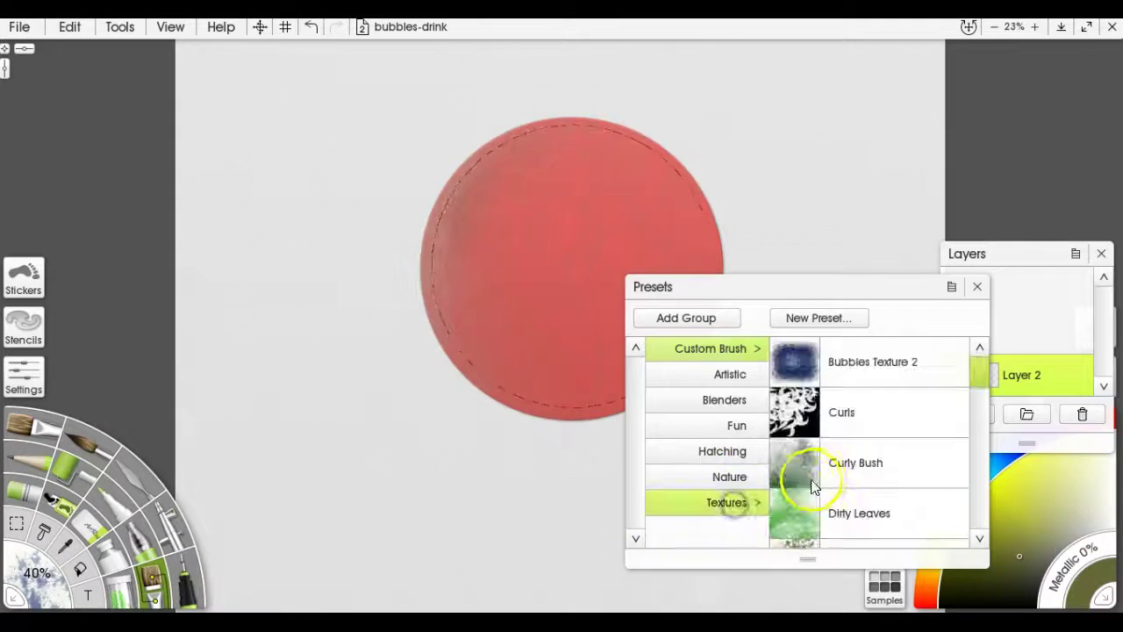
pyautogui.click(880, 465)
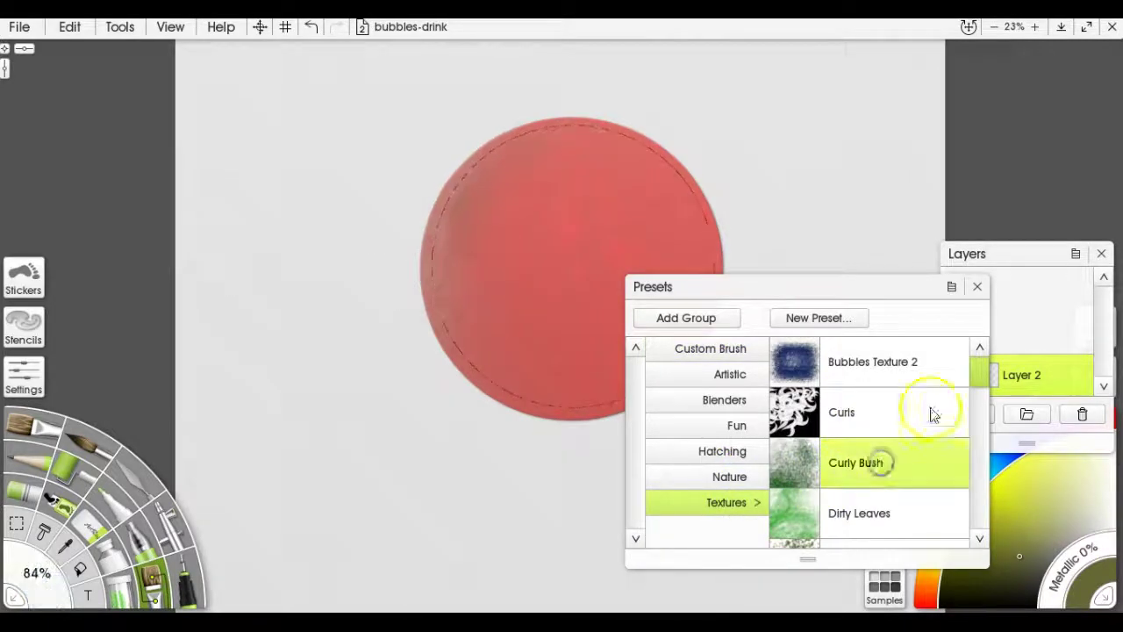
pyautogui.click(982, 288)
# - Enlarge the custom brush to 200%, paint olive texture over the right half of the bubble stencil, and undo the last action
pyautogui.moveTo(559, 237); pyautogui.dragTo(630, 258)
pyautogui.press(']')
pyautogui.press(']')
pyautogui.press(']')
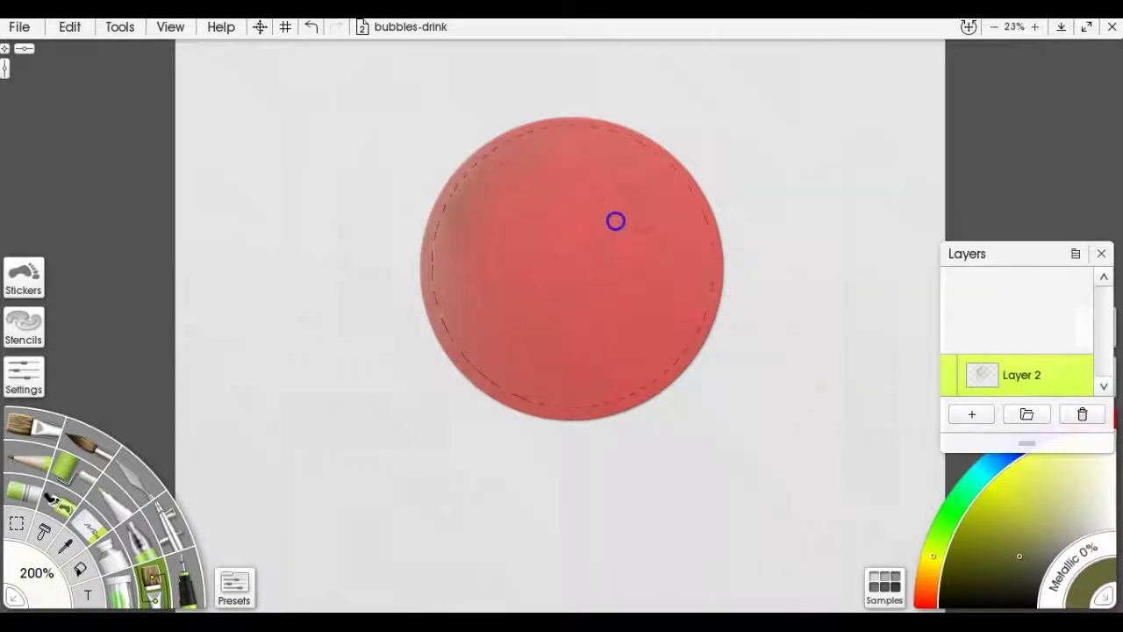
pyautogui.click(642, 183)
pyautogui.moveTo(659, 258)
pyautogui.mouseDown()
pyautogui.moveTo(605, 262)
pyautogui.moveTo(635, 266)
pyautogui.moveTo(638, 293)
pyautogui.moveTo(511, 314)
pyautogui.moveTo(580, 287)
pyautogui.moveTo(671, 313)
pyautogui.moveTo(868, 414)
pyautogui.moveTo(752, 330)
pyautogui.moveTo(605, 274)
pyautogui.mouseUp()
pyautogui.hotkey('ctrl', 'z')
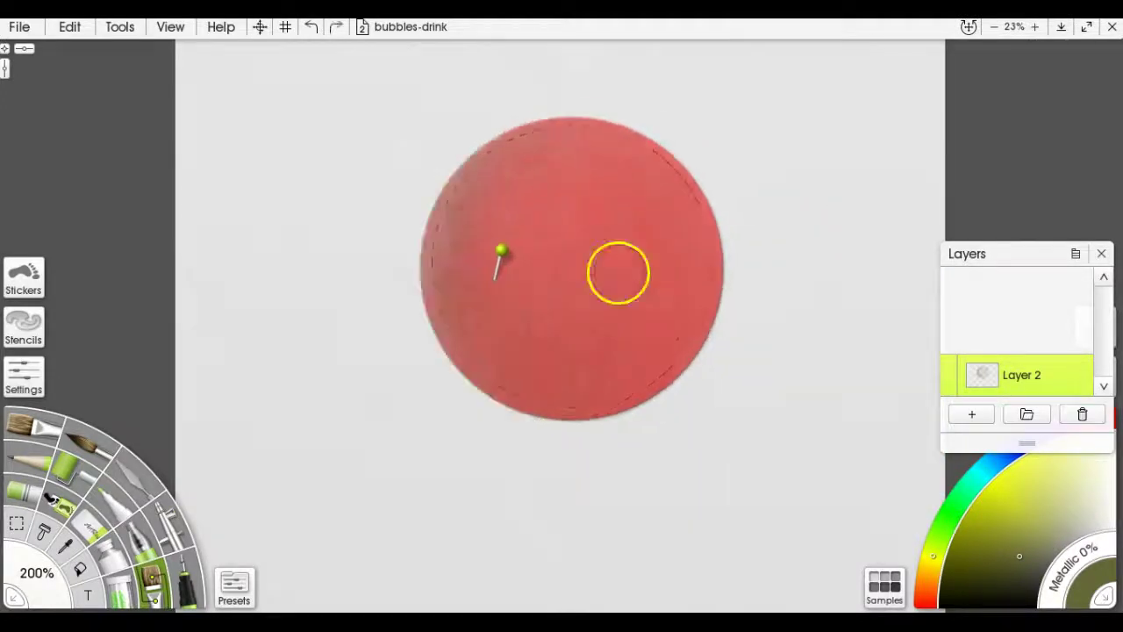
# - Switch the colour to dark blue and use the Airbrush at 187% to shade the stencil's right side and lower edge
pyautogui.click(36, 427)
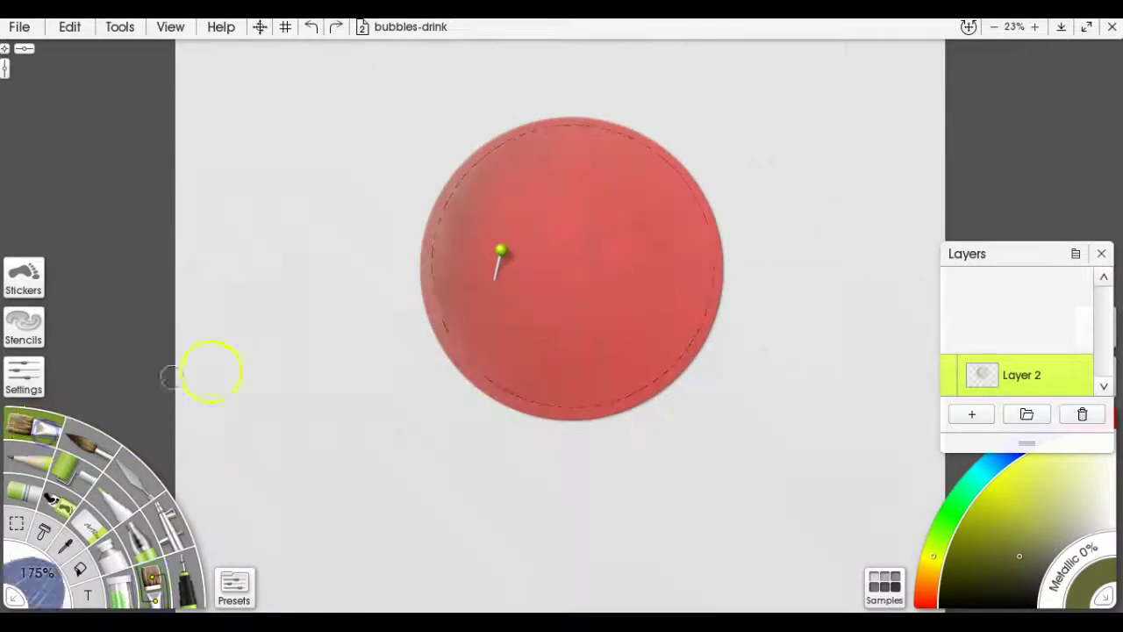
pyautogui.moveTo(575, 321); pyautogui.dragTo(784, 378)
pyautogui.click(998, 461)
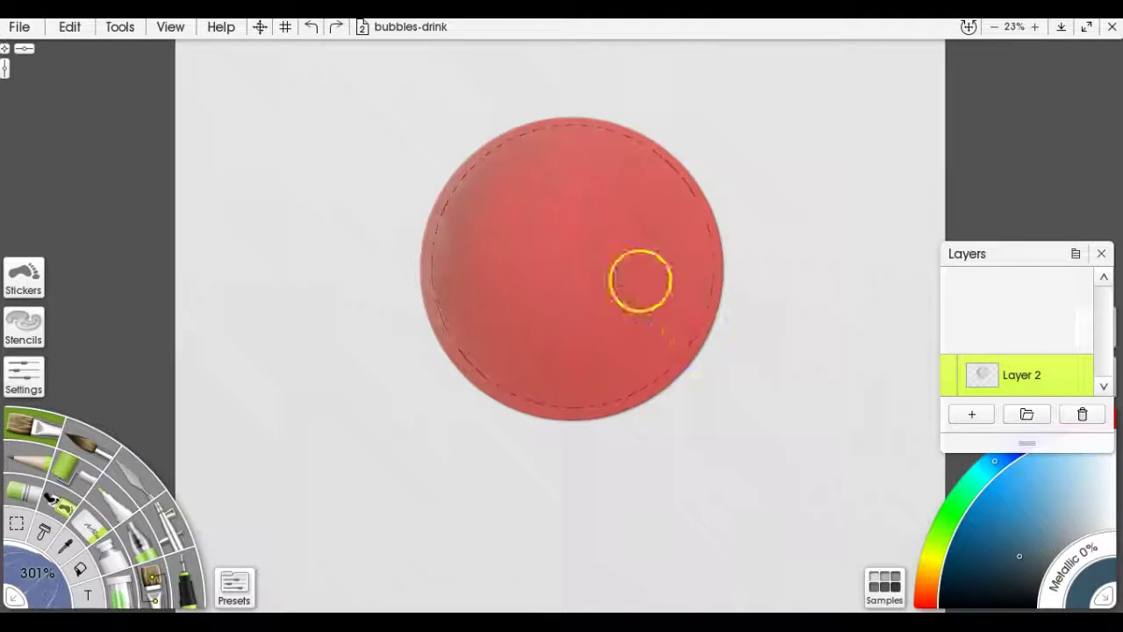
pyautogui.click(160, 515)
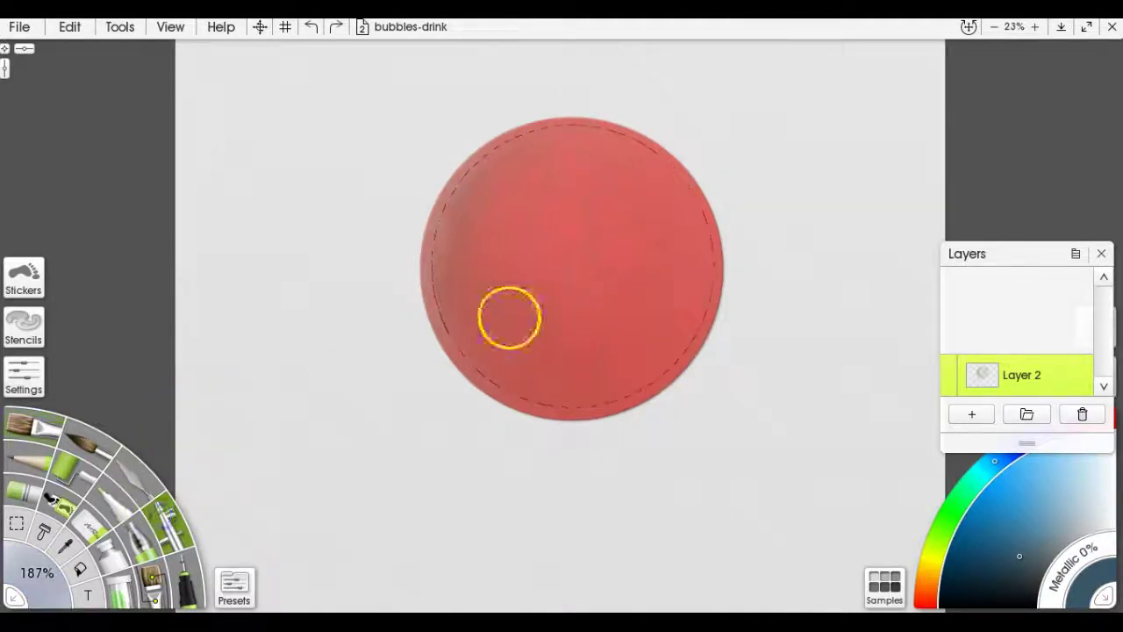
pyautogui.moveTo(647, 158)
pyautogui.mouseDown()
pyautogui.moveTo(639, 150)
pyautogui.moveTo(644, 171)
pyautogui.mouseUp()
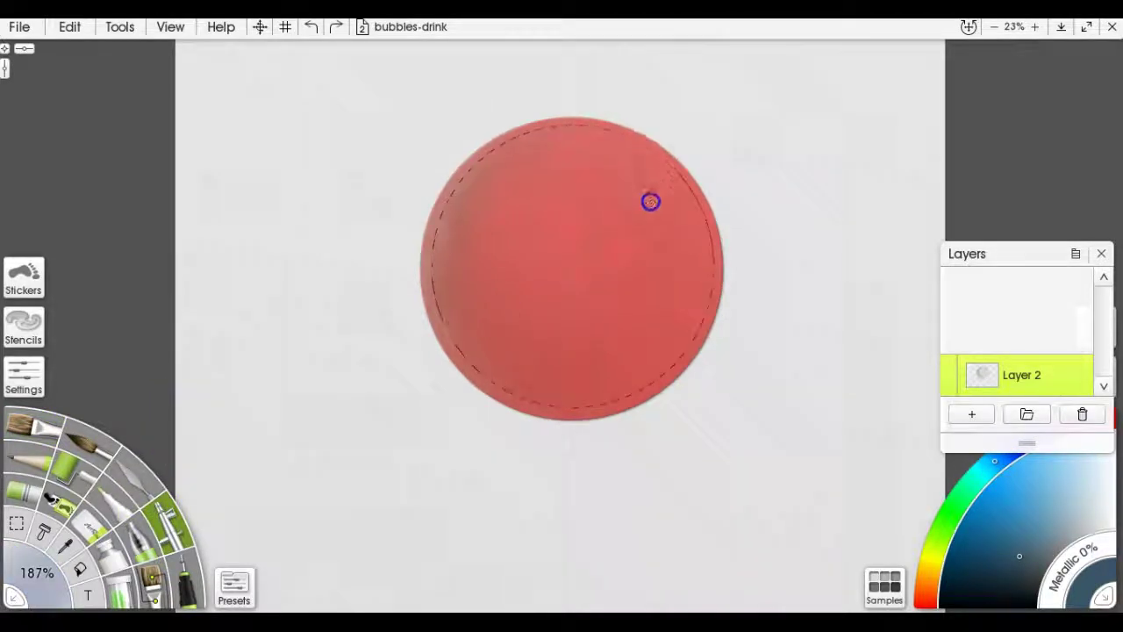
pyautogui.moveTo(477, 387)
pyautogui.mouseDown()
pyautogui.moveTo(622, 330)
pyautogui.moveTo(554, 349)
pyautogui.moveTo(655, 323)
pyautogui.moveTo(609, 291)
pyautogui.mouseUp()
pyautogui.moveTo(664, 217); pyautogui.dragTo(663, 217)
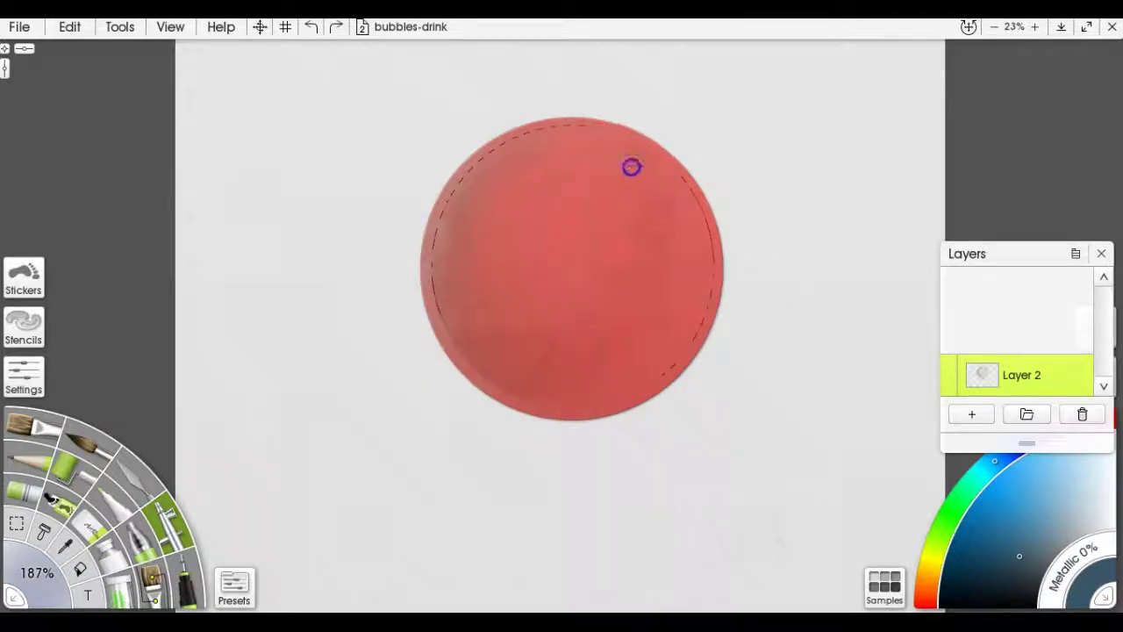
pyautogui.moveTo(556, 383); pyautogui.dragTo(567, 380)
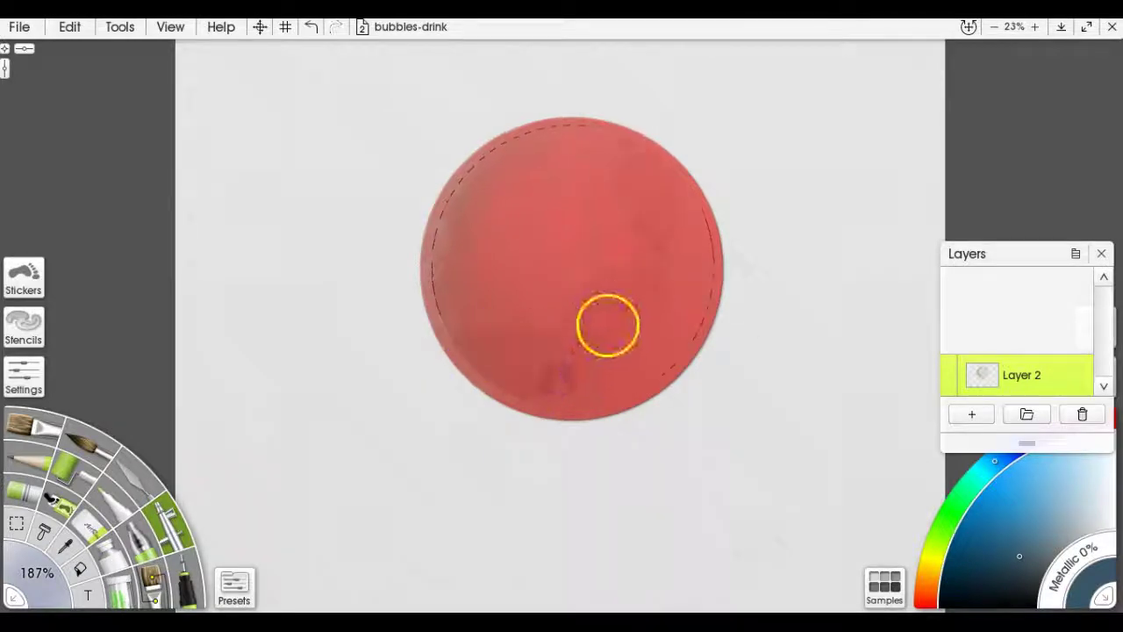
# - Undo the slight stencil shift and airbrush more dark blue shading over the stencil's lower and right areas
pyautogui.moveTo(612, 290)
pyautogui.mouseDown()
pyautogui.moveTo(942, 407)
pyautogui.moveTo(644, 275)
pyautogui.moveTo(600, 288)
pyautogui.mouseUp()
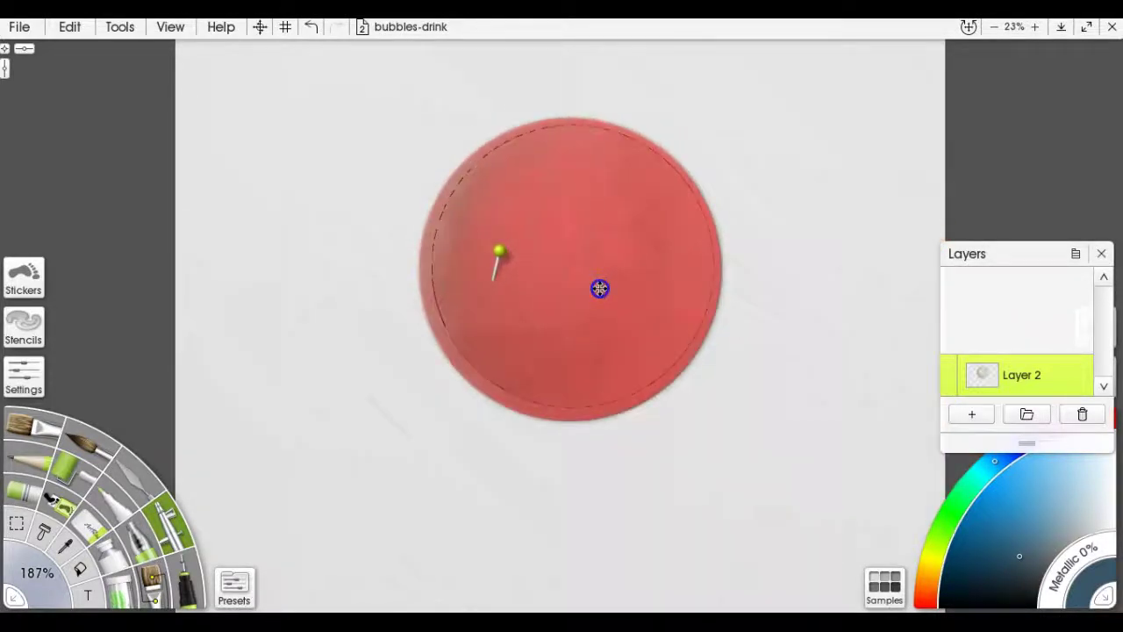
pyautogui.hotkey('ctrl', 'z')
pyautogui.moveTo(604, 241)
pyautogui.mouseDown()
pyautogui.moveTo(629, 215)
pyautogui.moveTo(627, 229)
pyautogui.moveTo(639, 229)
pyautogui.moveTo(494, 282)
pyautogui.moveTo(581, 261)
pyautogui.moveTo(602, 238)
pyautogui.moveTo(484, 298)
pyautogui.mouseUp()
pyautogui.moveTo(548, 369); pyautogui.dragTo(608, 357)
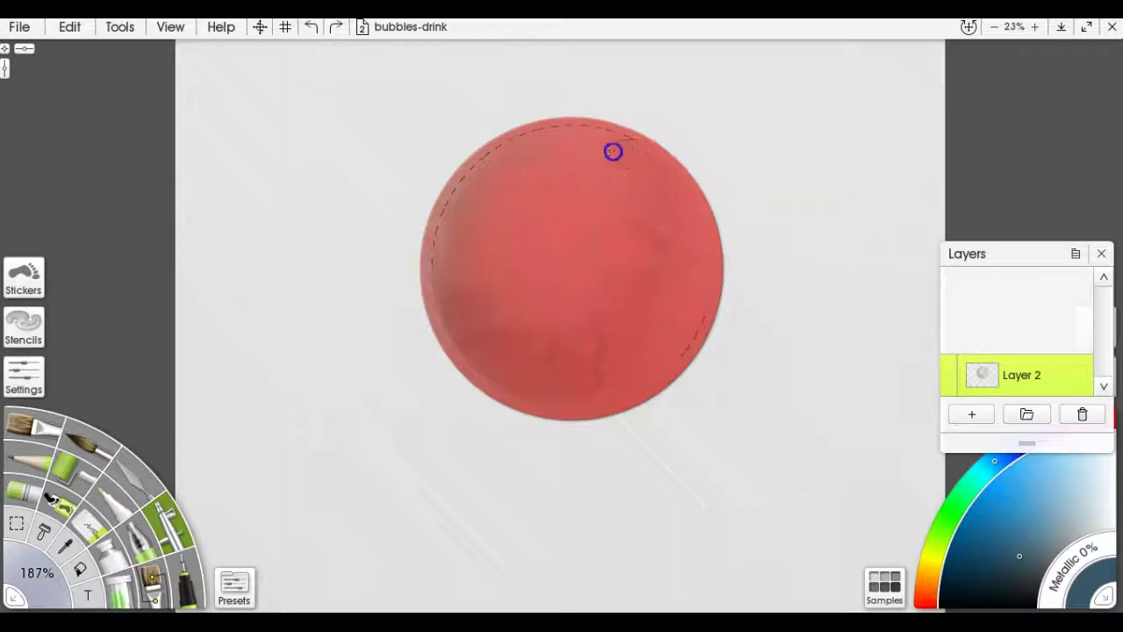
pyautogui.moveTo(662, 239); pyautogui.dragTo(670, 339)
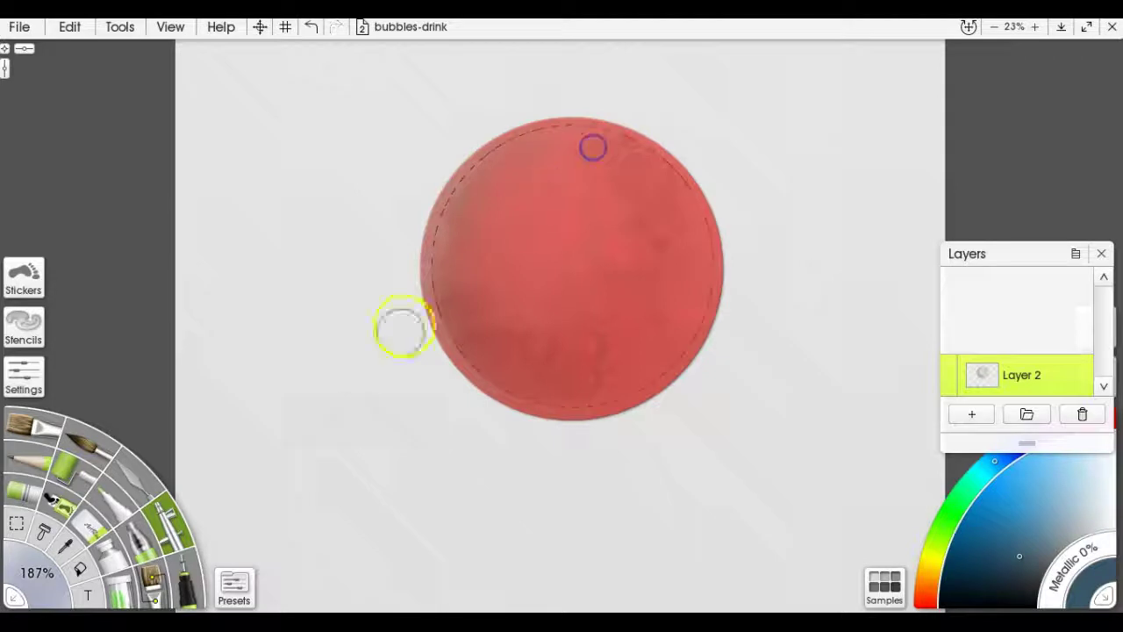
# - Roll dark blue paint over the stencil with the Paint Roller at 250%, and move the stencil down and right off the circle
pyautogui.click(40, 458)
pyautogui.click(77, 461)
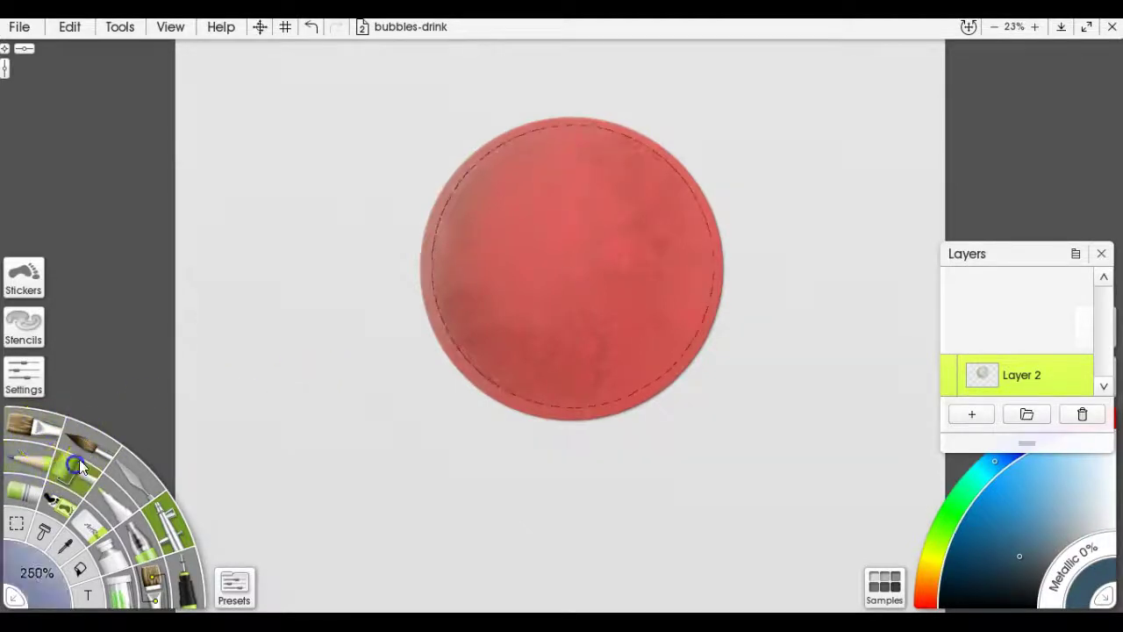
pyautogui.moveTo(481, 404); pyautogui.dragTo(522, 372)
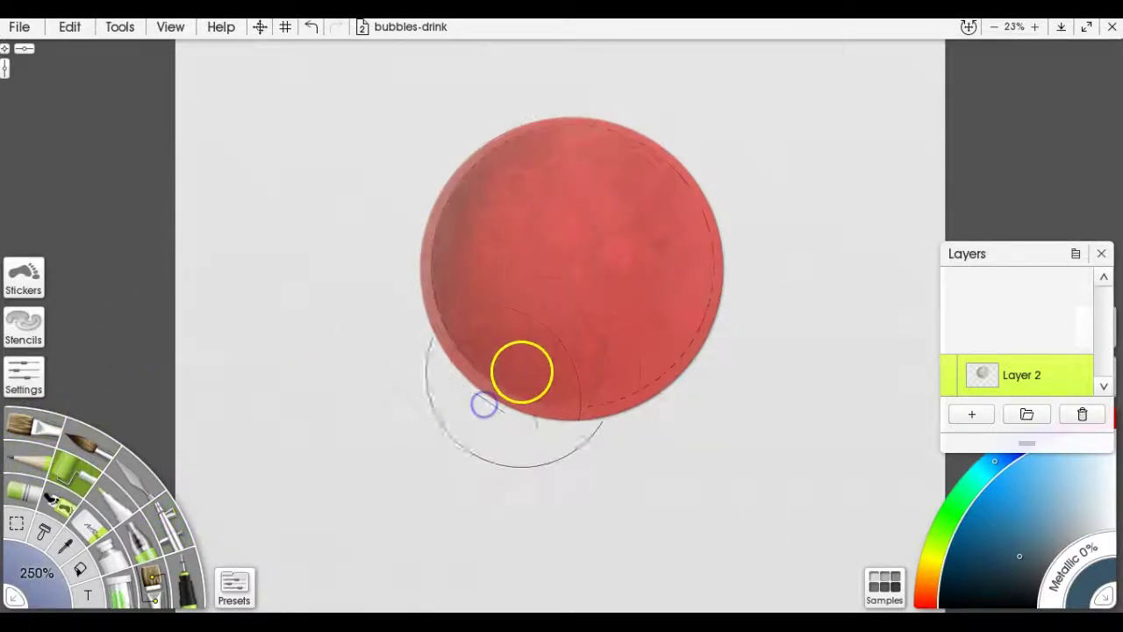
pyautogui.click(719, 144)
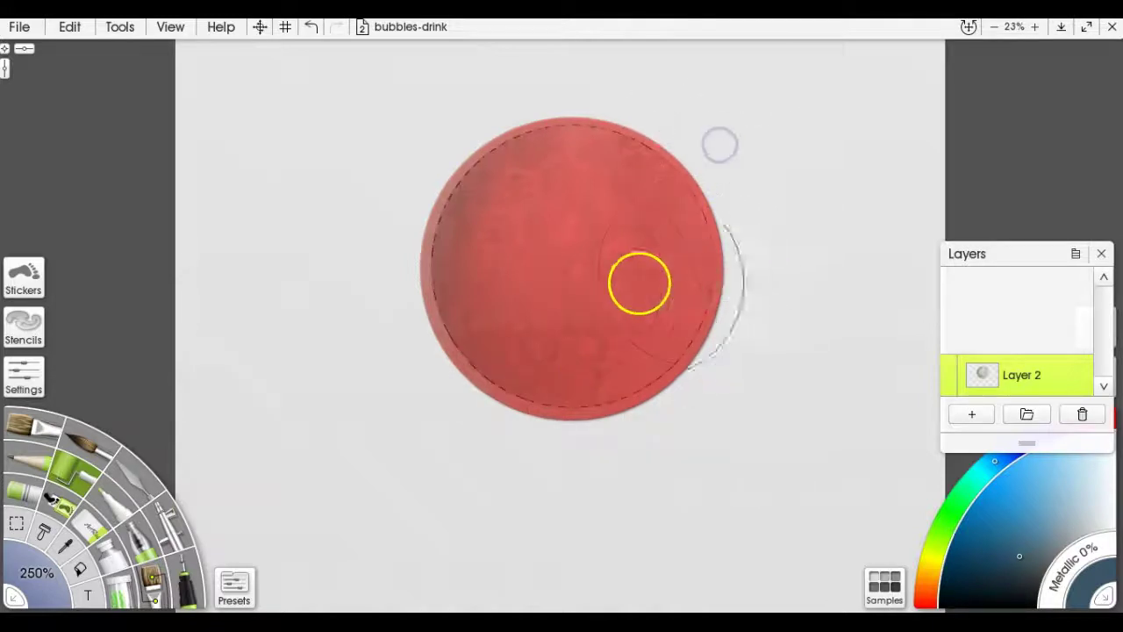
pyautogui.moveTo(591, 281); pyautogui.dragTo(905, 482)
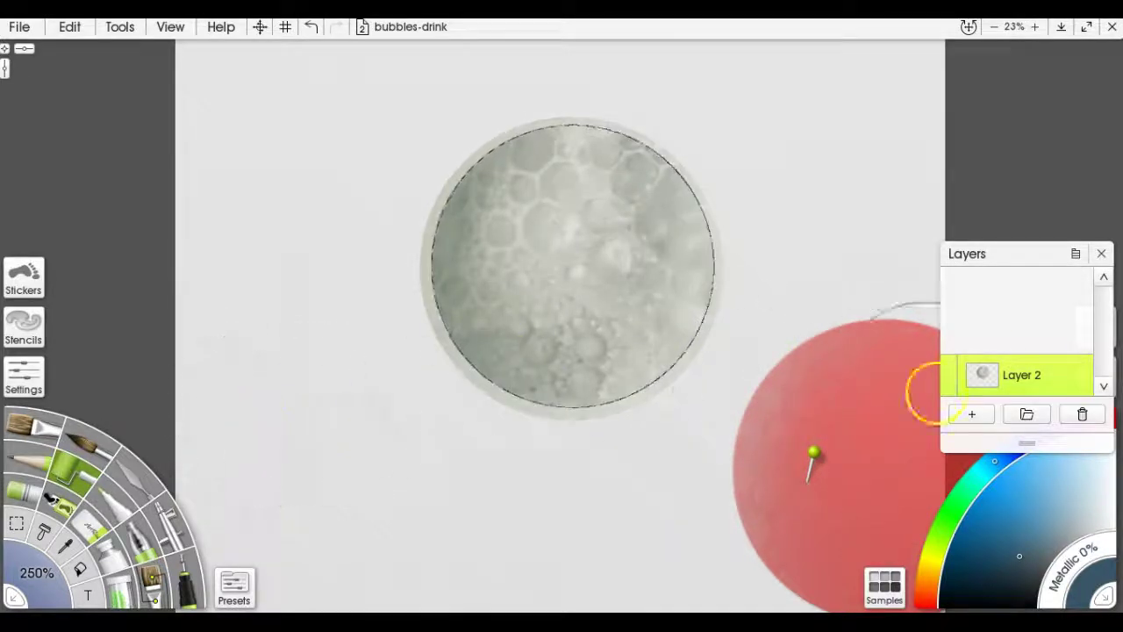
# - Add a new layer and airbrush a darker blue crescent shadow inside the circular selection at 434%
pyautogui.click(971, 414)
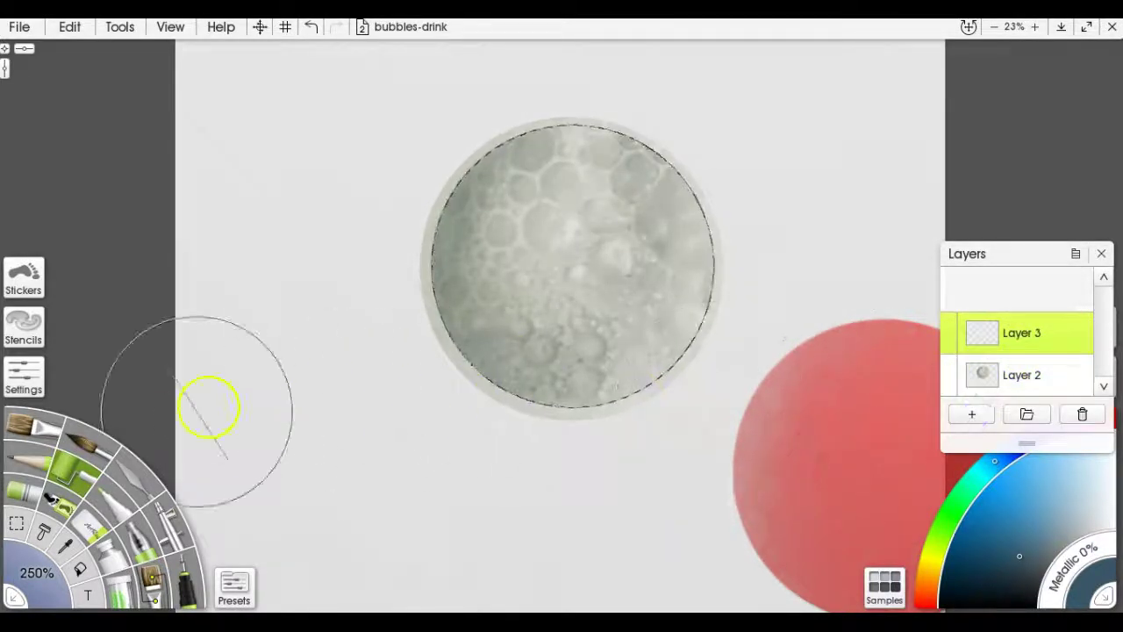
pyautogui.click(166, 519)
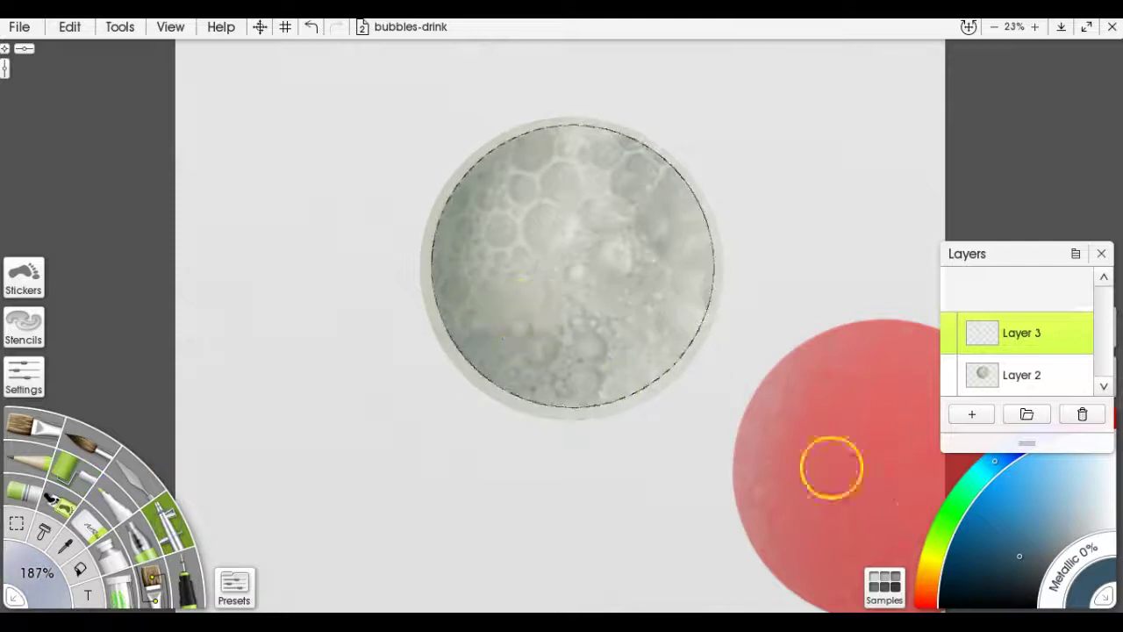
pyautogui.click(981, 580)
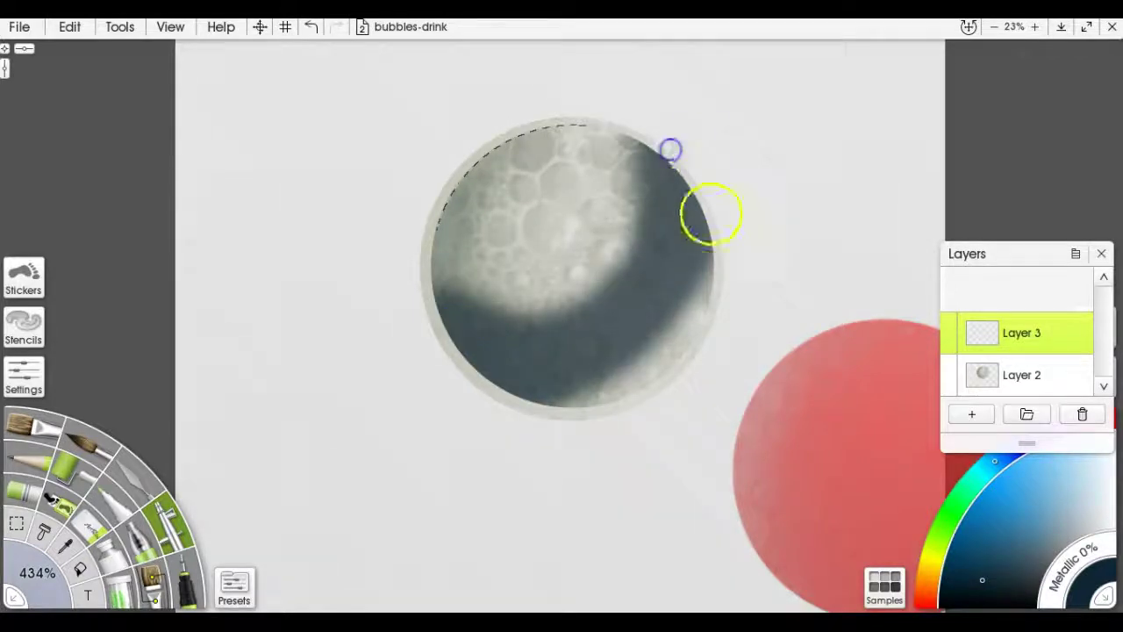
# - Lower Layer 3's opacity to let the bubble texture show through, and extend the airbrushed shadow
pyautogui.click(947, 343)
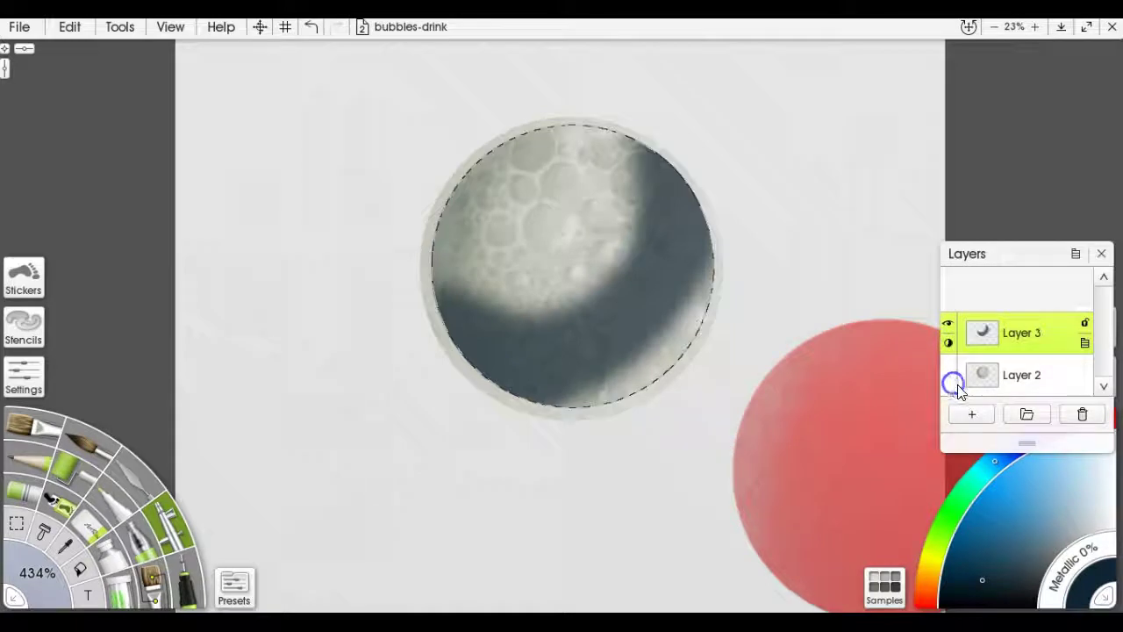
pyautogui.moveTo(957, 384); pyautogui.dragTo(953, 386)
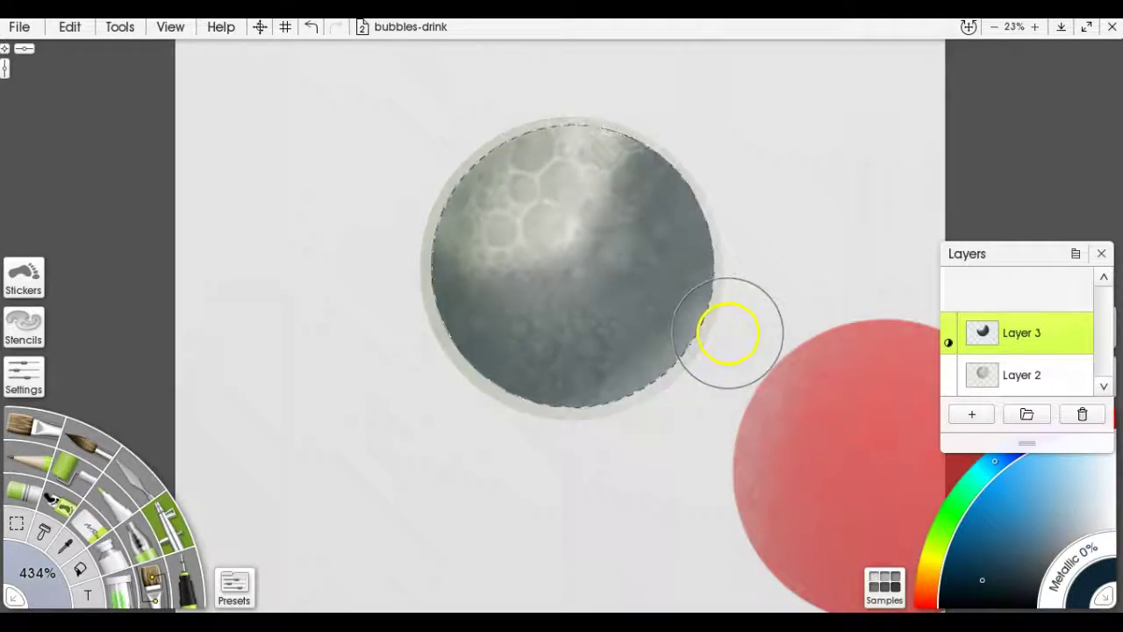
# - Erase the shadow's inner side and its lower-right rim on Layer 3 with the Eraser at 500%
pyautogui.click(1025, 375)
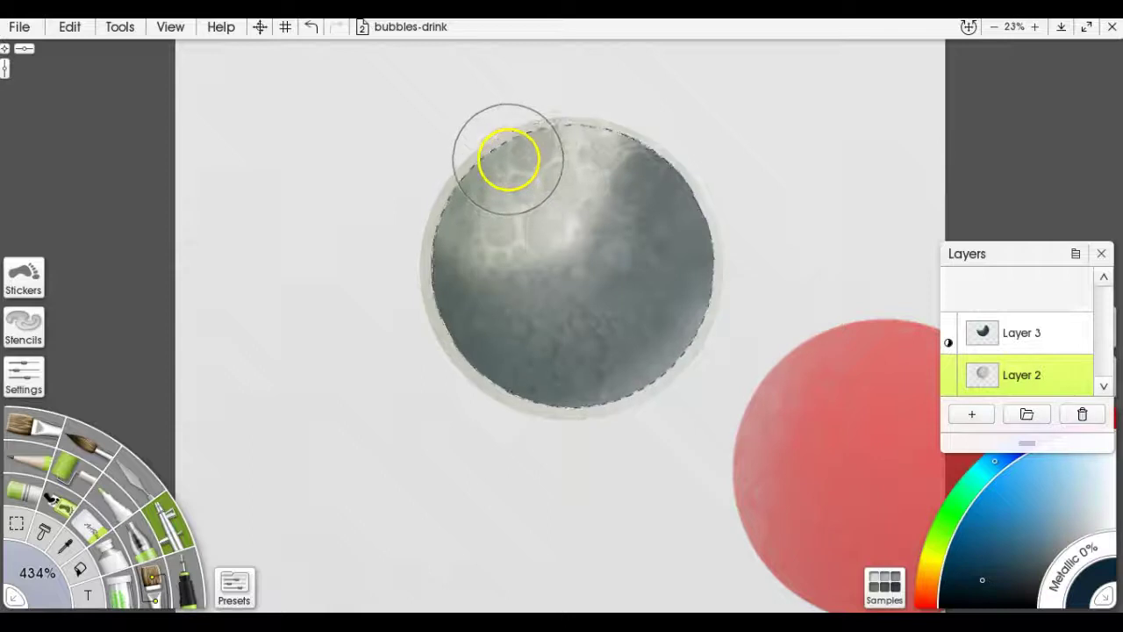
pyautogui.press('t')
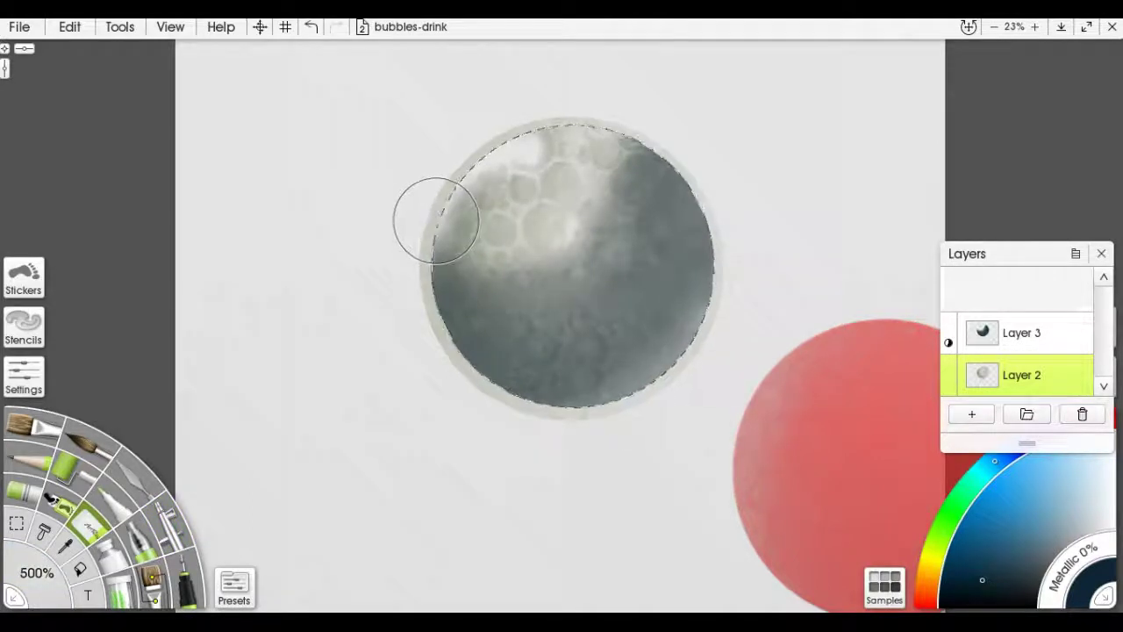
pyautogui.click(1000, 337)
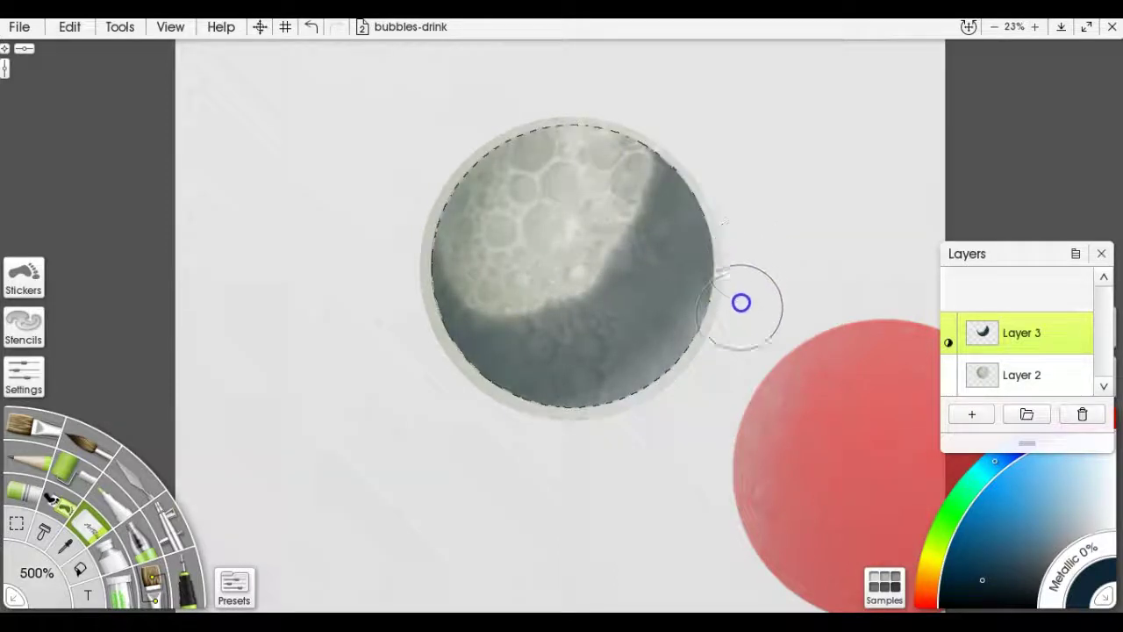
pyautogui.moveTo(670, 408)
pyautogui.mouseDown()
pyautogui.moveTo(573, 443)
pyautogui.moveTo(531, 443)
pyautogui.moveTo(524, 432)
pyautogui.moveTo(626, 432)
pyautogui.moveTo(677, 394)
pyautogui.moveTo(728, 330)
pyautogui.moveTo(745, 272)
pyautogui.moveTo(671, 396)
pyautogui.moveTo(554, 430)
pyautogui.mouseUp()
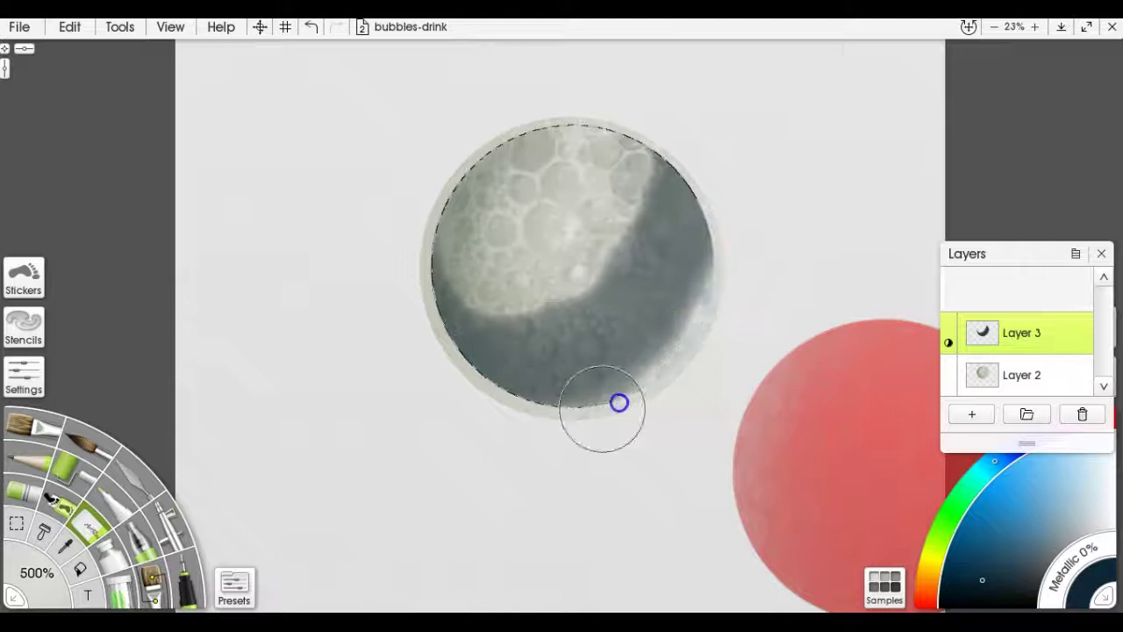
# - Load the Blurred Frosting preset for the Palette Knife
pyautogui.click(133, 476)
pyautogui.click(234, 586)
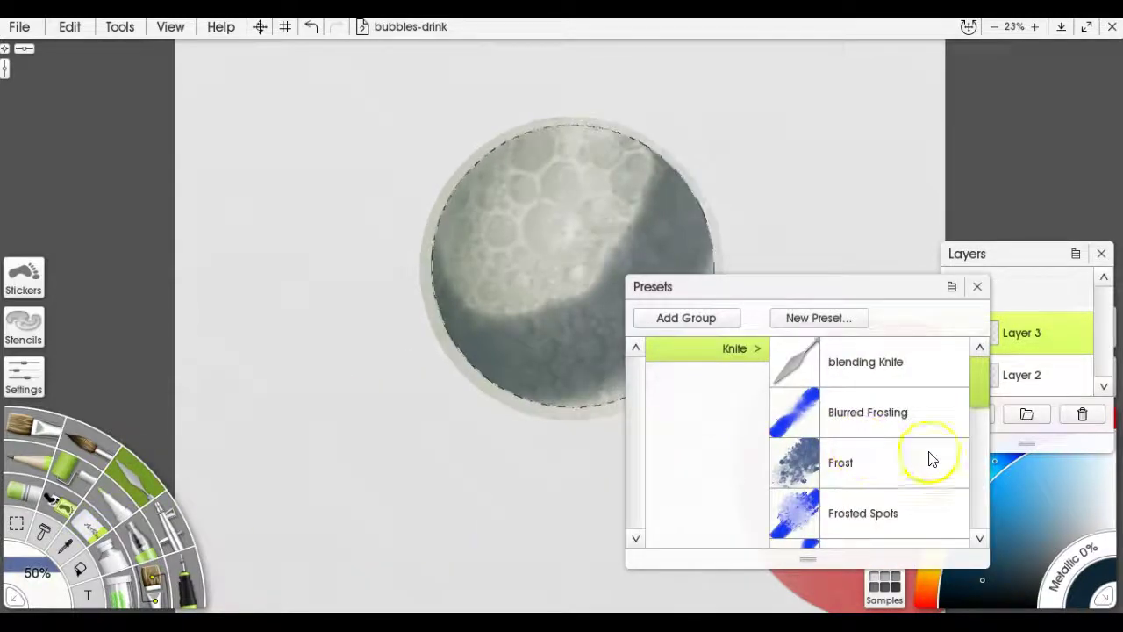
pyautogui.click(880, 410)
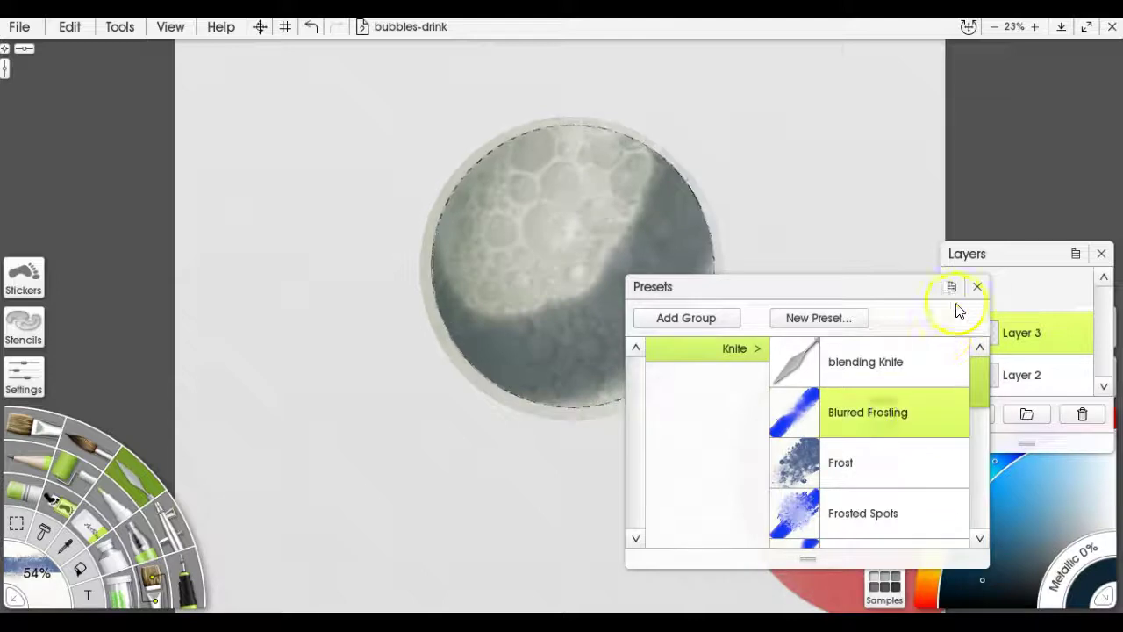
pyautogui.click(977, 286)
# - Enlarge the Palette Knife to 433% and blend the edges of the crescent shadow across the circle on Layer 3
pyautogui.moveTo(492, 249); pyautogui.dragTo(742, 320)
pyautogui.moveTo(657, 170)
pyautogui.mouseDown()
pyautogui.moveTo(621, 168)
pyautogui.moveTo(534, 255)
pyautogui.moveTo(540, 246)
pyautogui.mouseUp()
pyautogui.press(']')
pyautogui.press(']')
pyautogui.moveTo(570, 285)
pyautogui.mouseDown()
pyautogui.moveTo(533, 287)
pyautogui.moveTo(530, 308)
pyautogui.moveTo(528, 293)
pyautogui.moveTo(488, 292)
pyautogui.mouseUp()
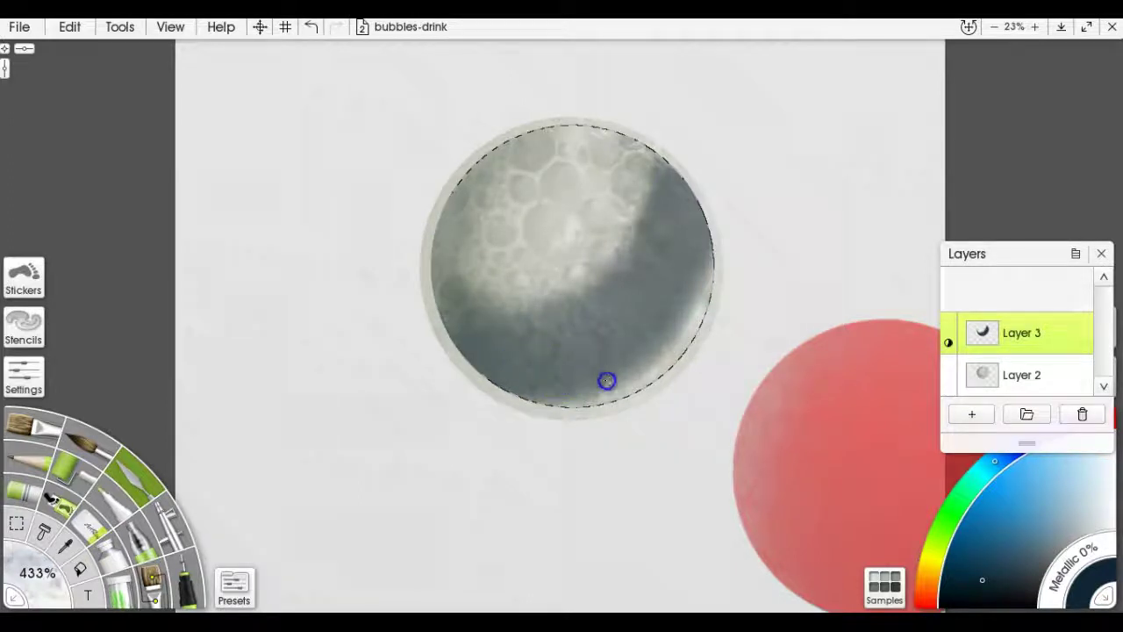
pyautogui.moveTo(635, 283)
pyautogui.mouseDown()
pyautogui.moveTo(663, 245)
pyautogui.moveTo(641, 238)
pyautogui.moveTo(639, 214)
pyautogui.moveTo(664, 186)
pyautogui.moveTo(641, 195)
pyautogui.moveTo(659, 173)
pyautogui.moveTo(708, 184)
pyautogui.moveTo(683, 199)
pyautogui.moveTo(656, 244)
pyautogui.mouseUp()
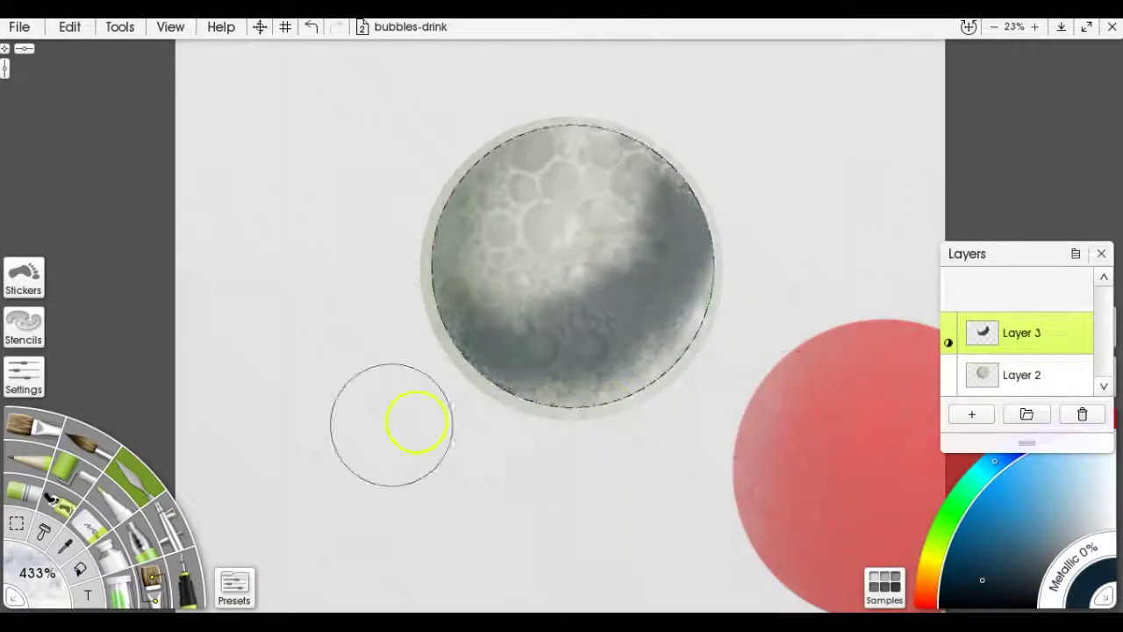
# - Try the Darken blend mode on Layer 3
pyautogui.moveTo(980, 335)
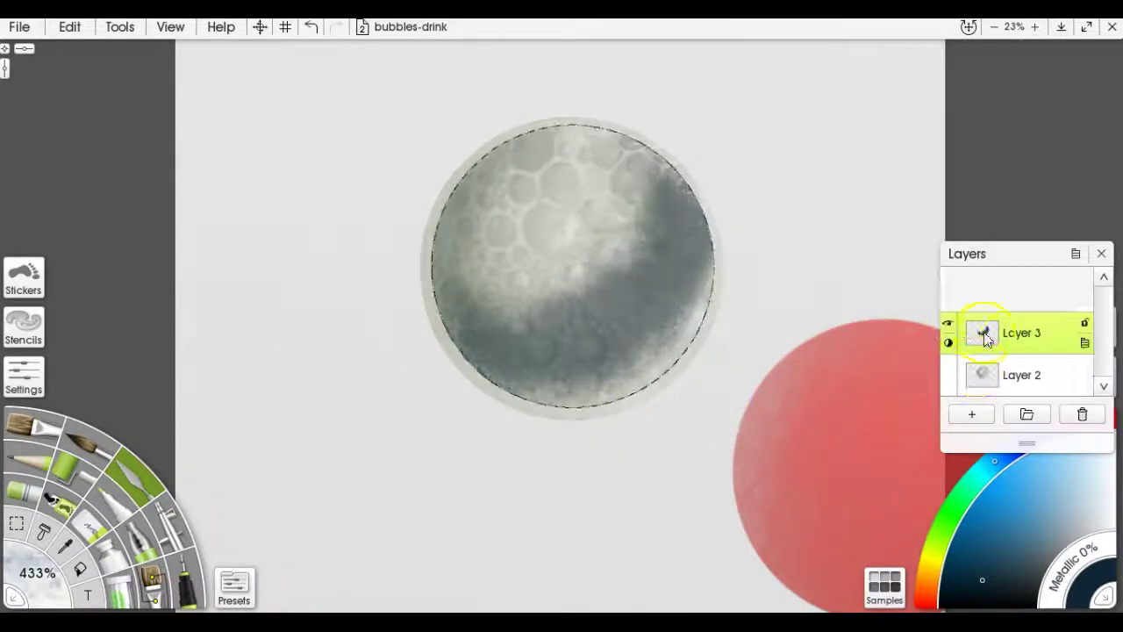
pyautogui.click(1085, 343)
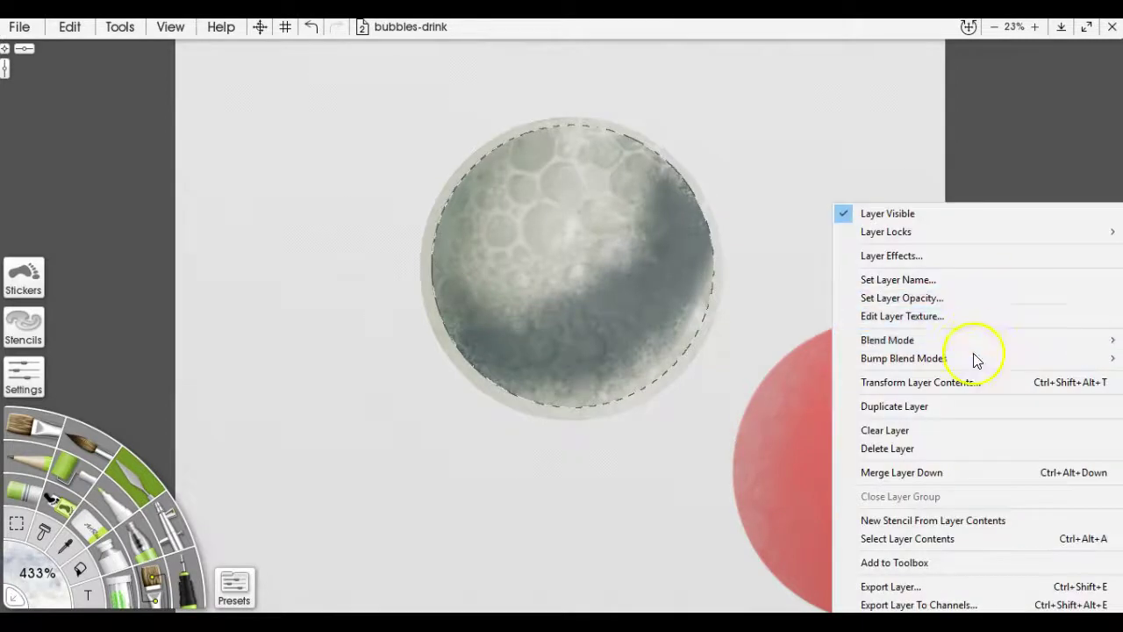
pyautogui.moveTo(937, 343)
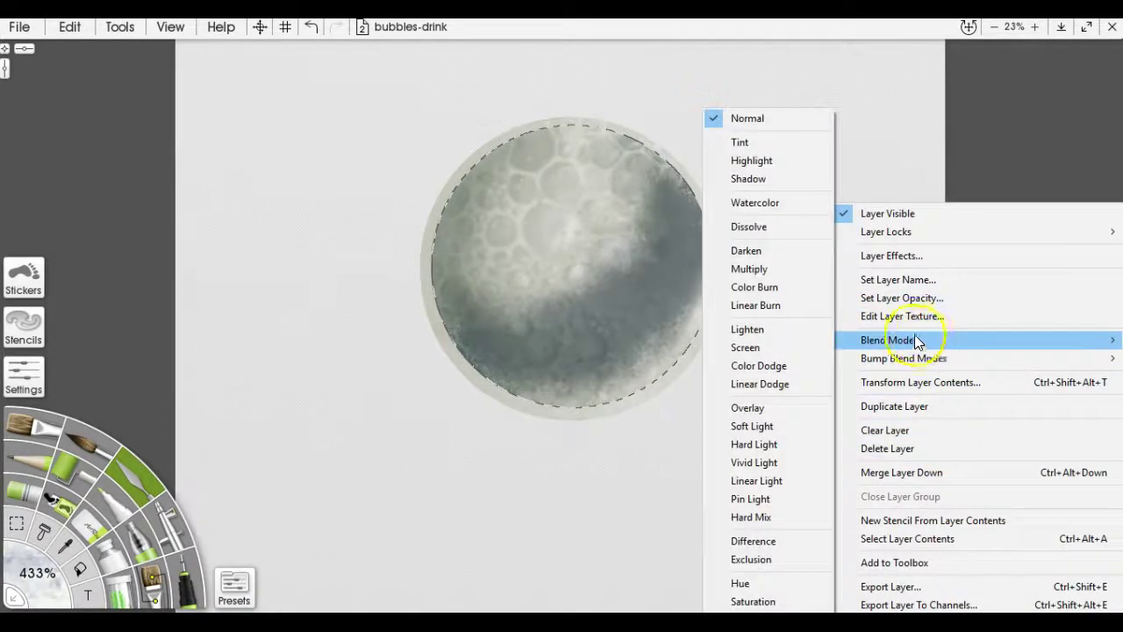
pyautogui.click(775, 251)
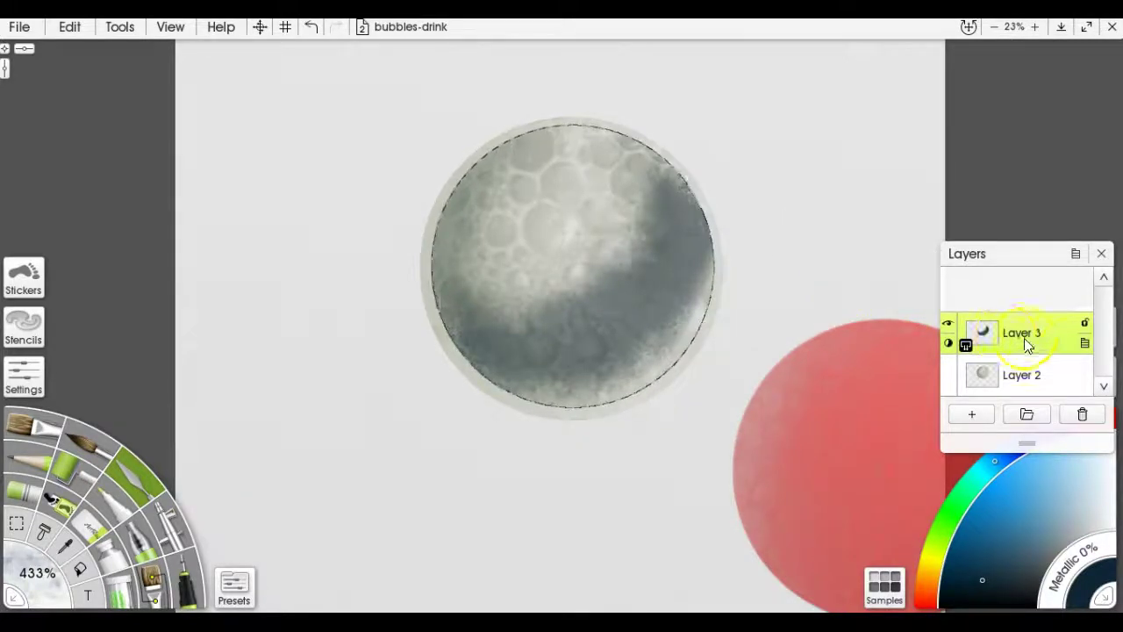
# - Set Layer 3's blend mode to Multiply
pyautogui.click(1088, 344)
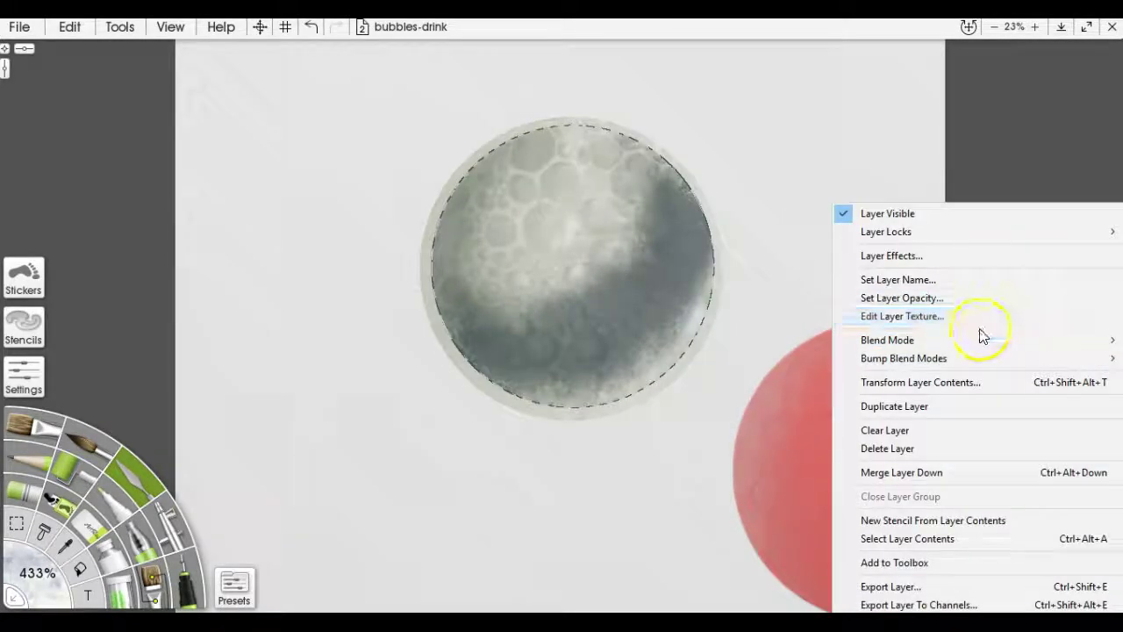
pyautogui.moveTo(972, 342)
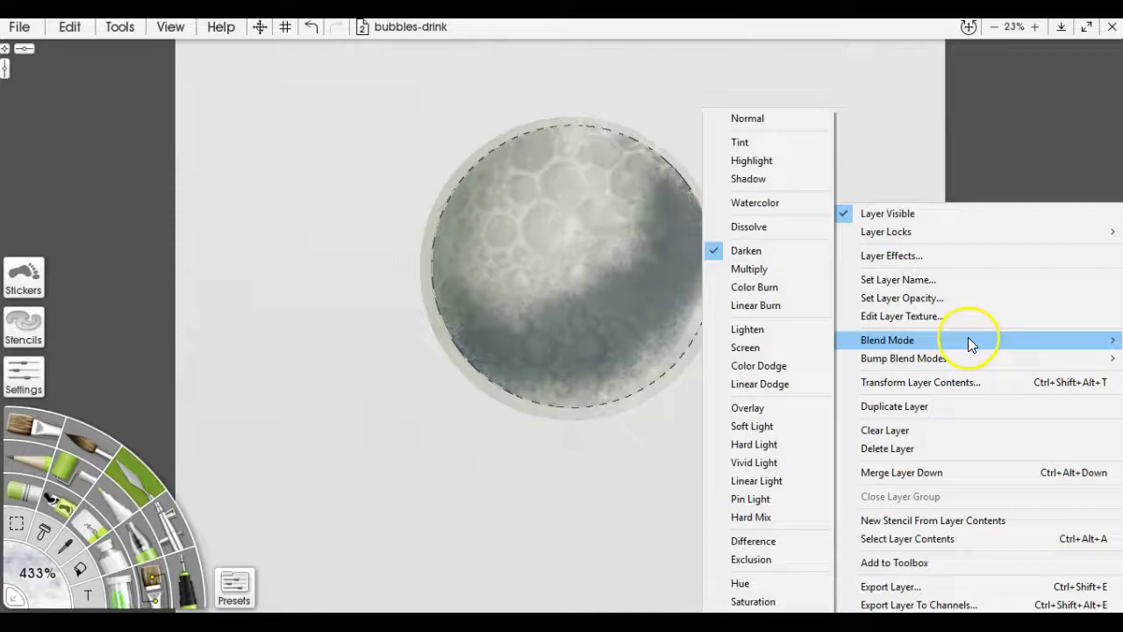
pyautogui.click(778, 269)
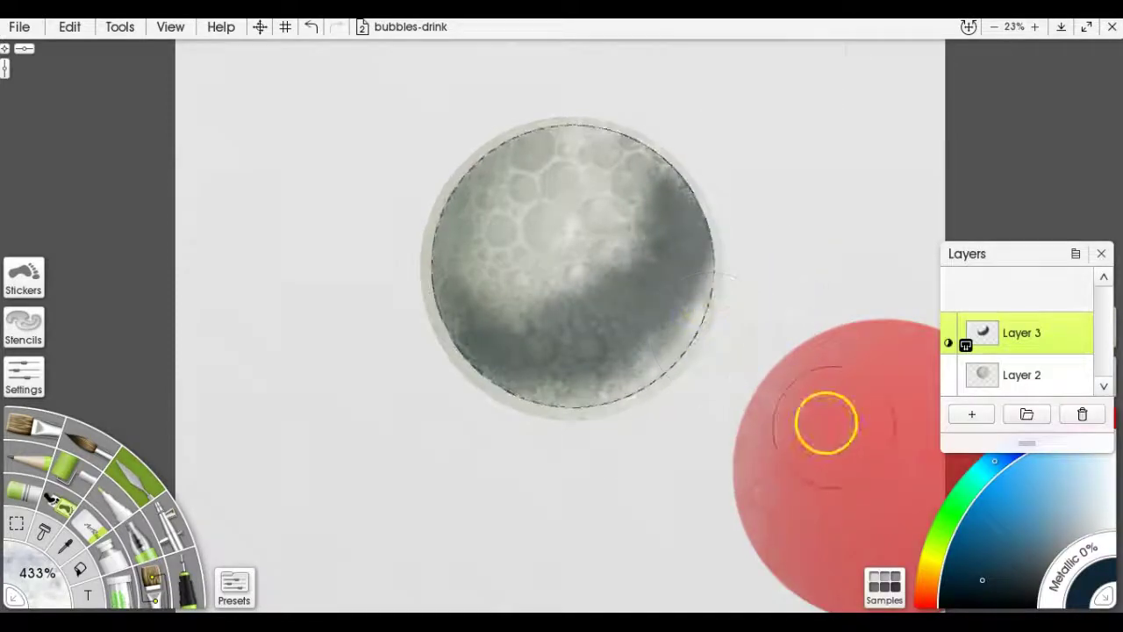
# - Choose a dark green for painting on Layer 2 and move the red bubble stencil over the gray circle
pyautogui.click(1021, 373)
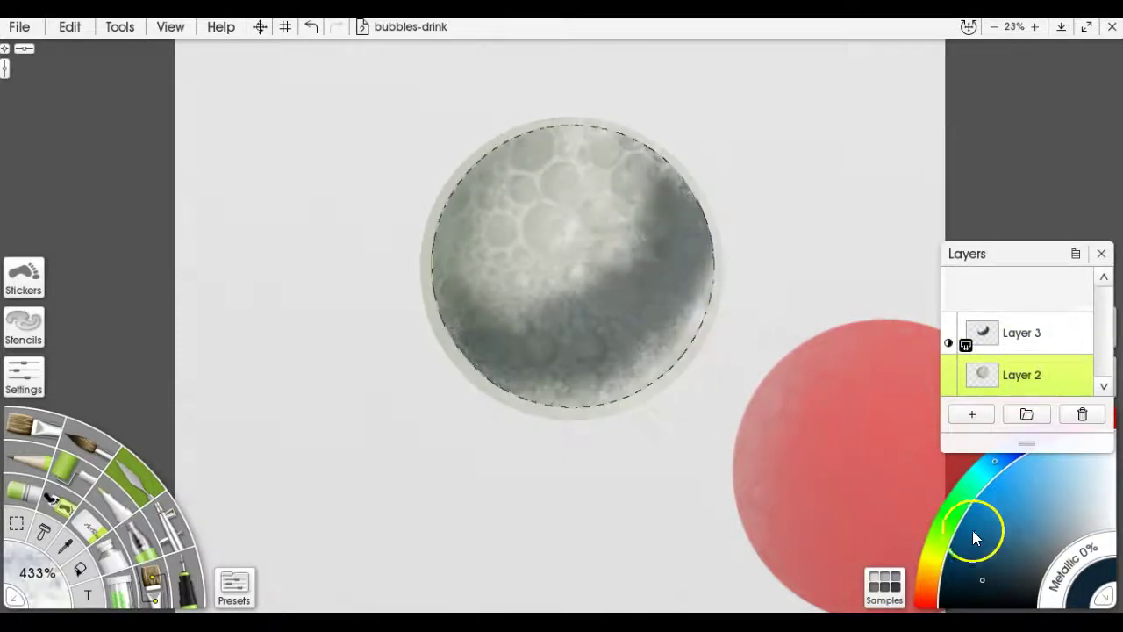
pyautogui.moveTo(972, 530); pyautogui.dragTo(962, 511)
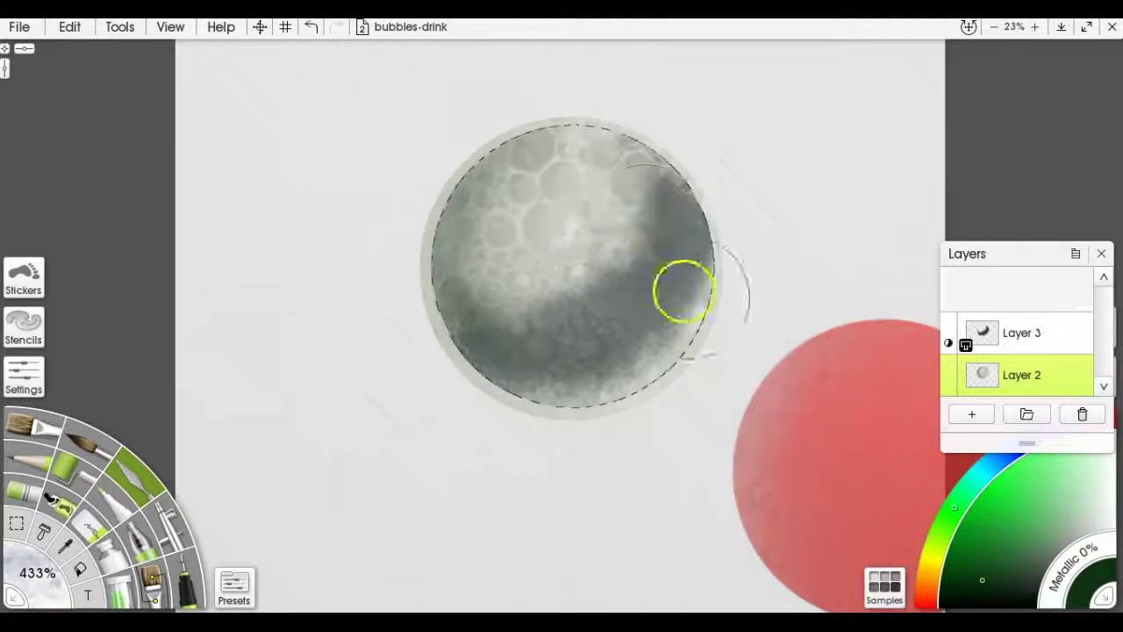
pyautogui.moveTo(835, 421); pyautogui.dragTo(530, 218)
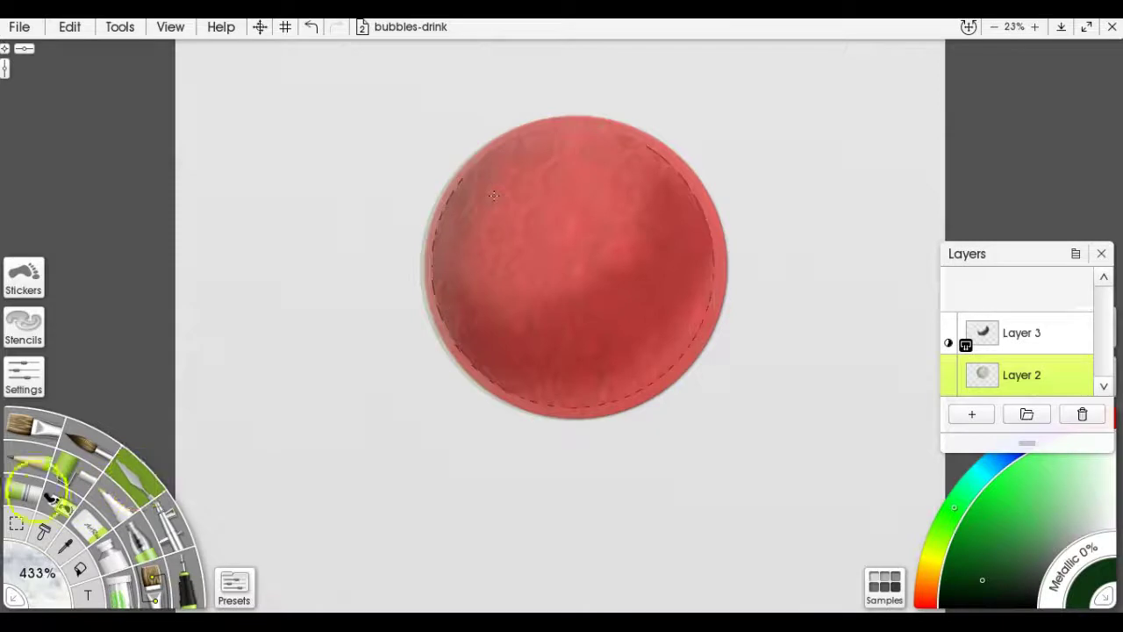
# - Load the Big and Subtle preset for the Airbrush and enlarge the tool to 359%
pyautogui.click(171, 518)
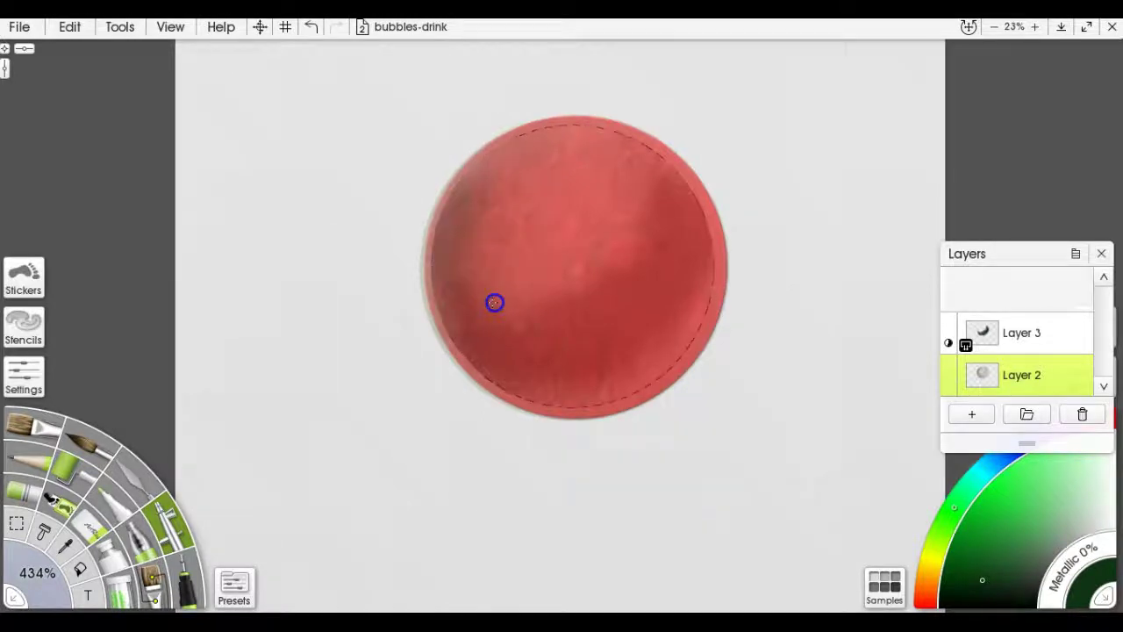
pyautogui.click(250, 587)
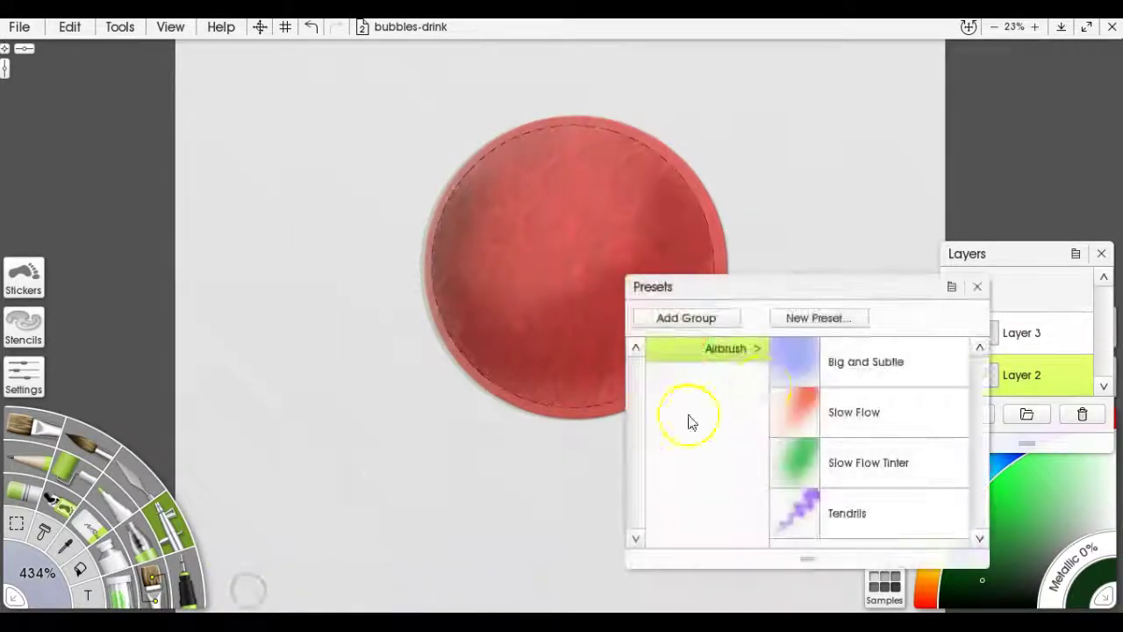
pyautogui.click(863, 362)
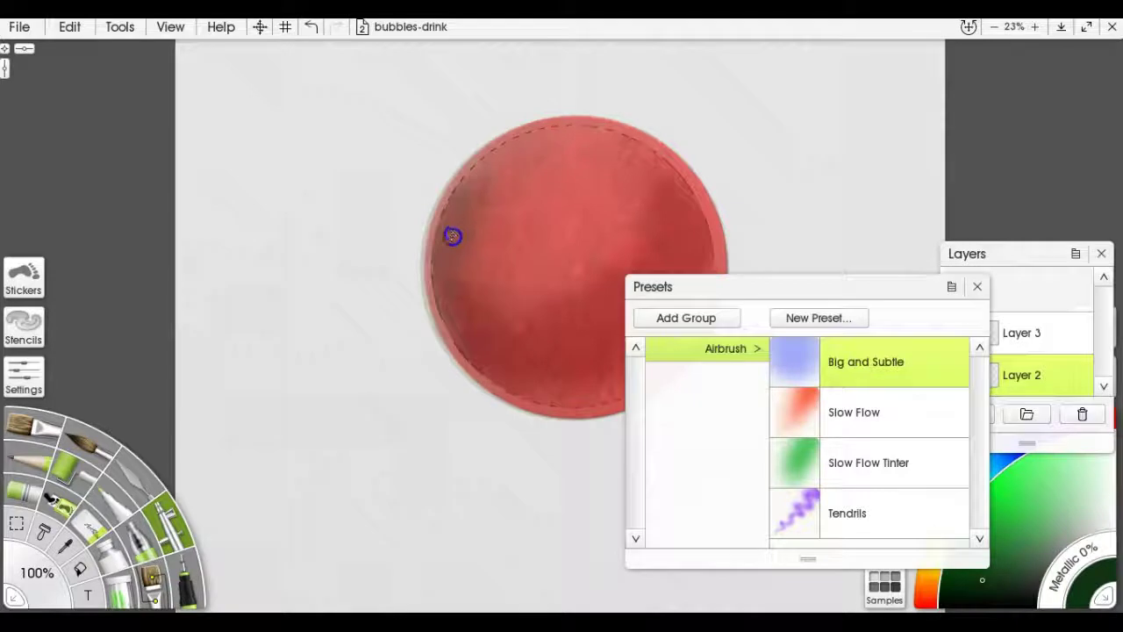
pyautogui.moveTo(442, 250); pyautogui.dragTo(532, 251)
pyautogui.click(798, 283)
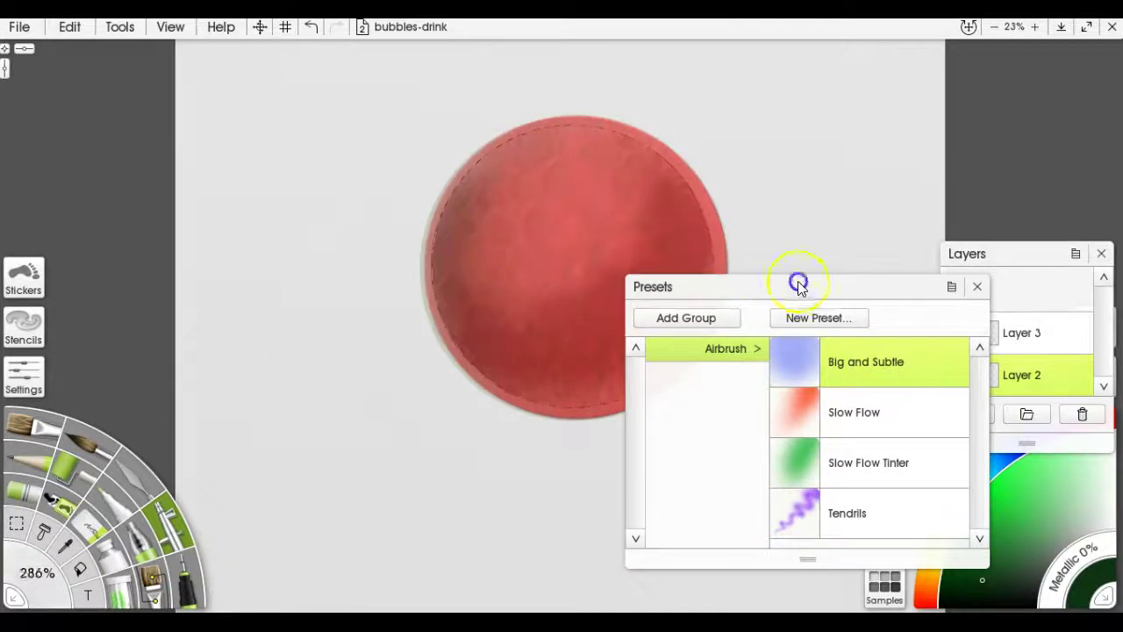
pyautogui.click(976, 286)
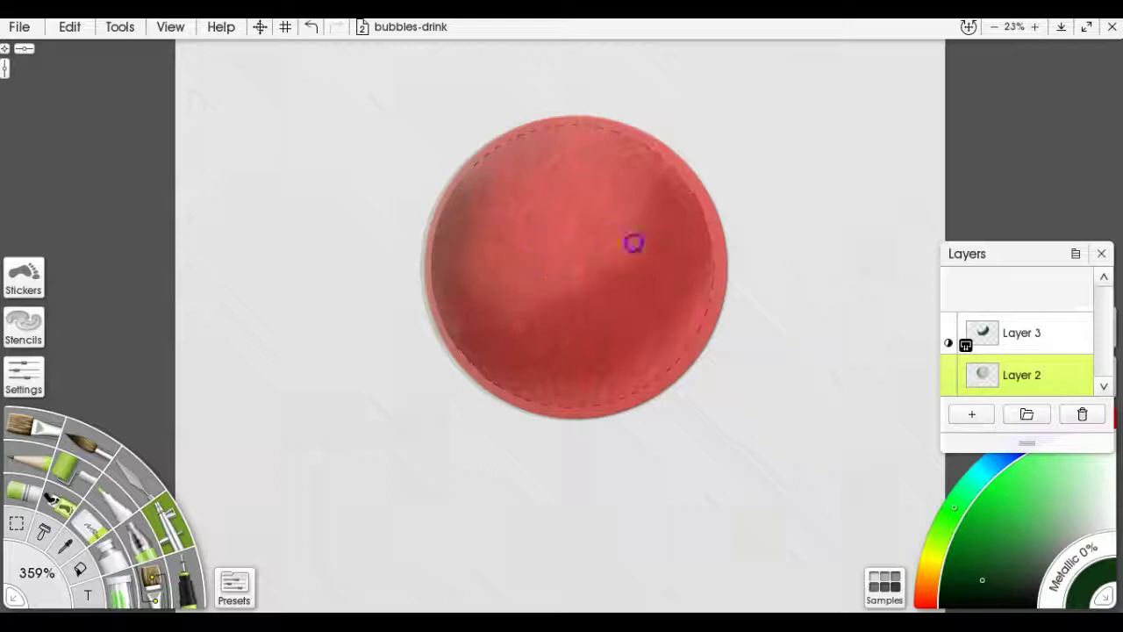
# - Airbrush dark green through the stencil on Layer 2, tinting the circle's left side, and move the stencil off the circle
pyautogui.click(550, 266)
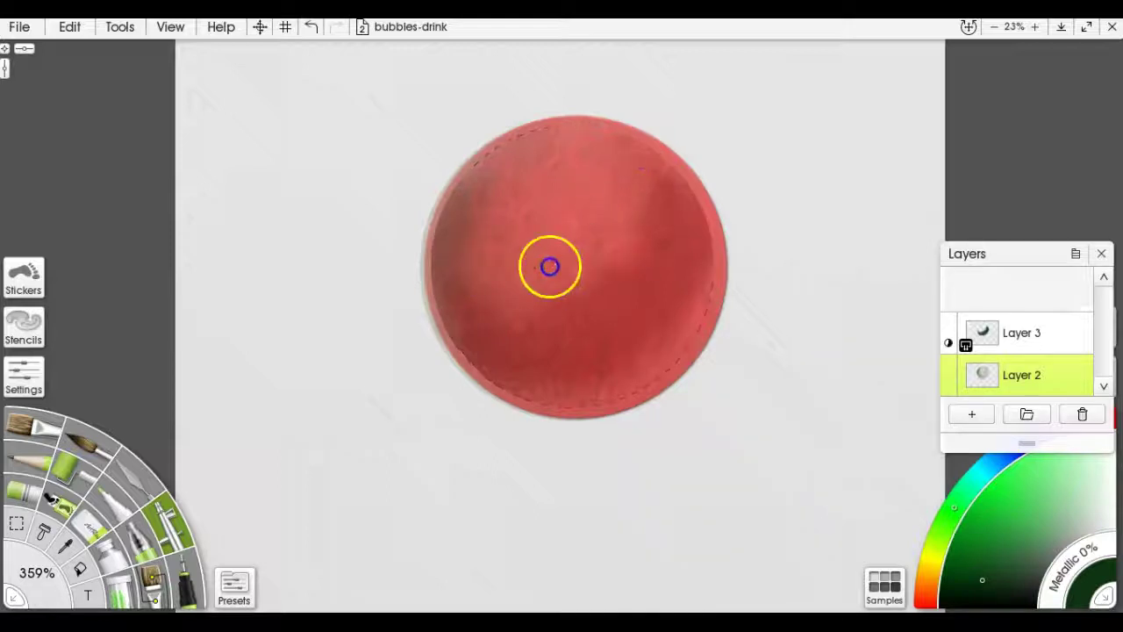
pyautogui.click(647, 333)
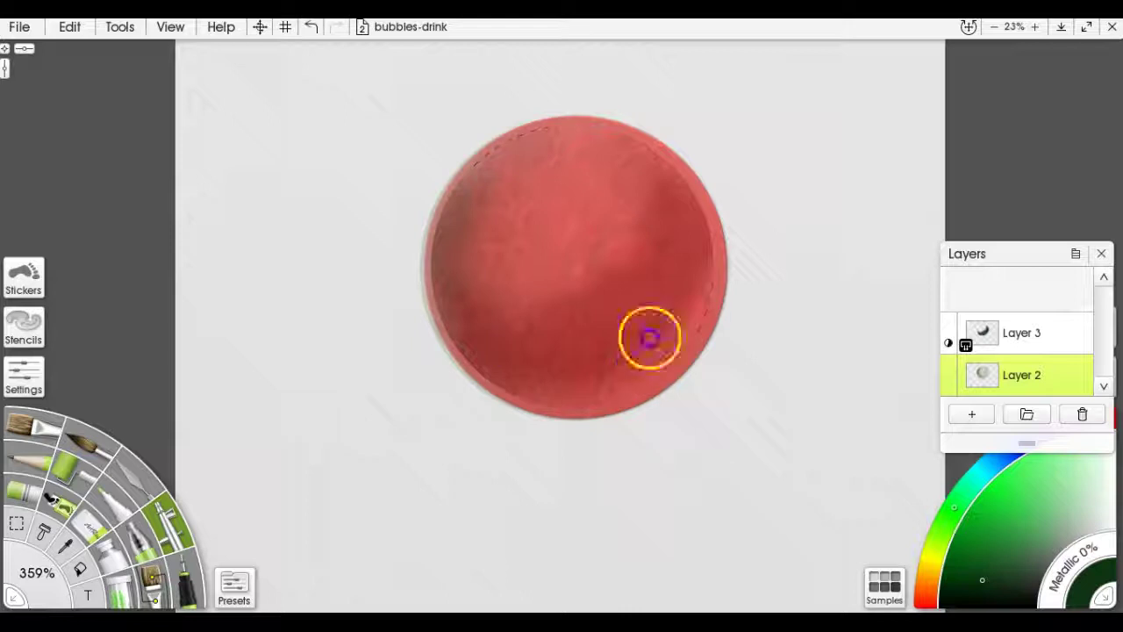
pyautogui.moveTo(596, 304); pyautogui.dragTo(883, 476)
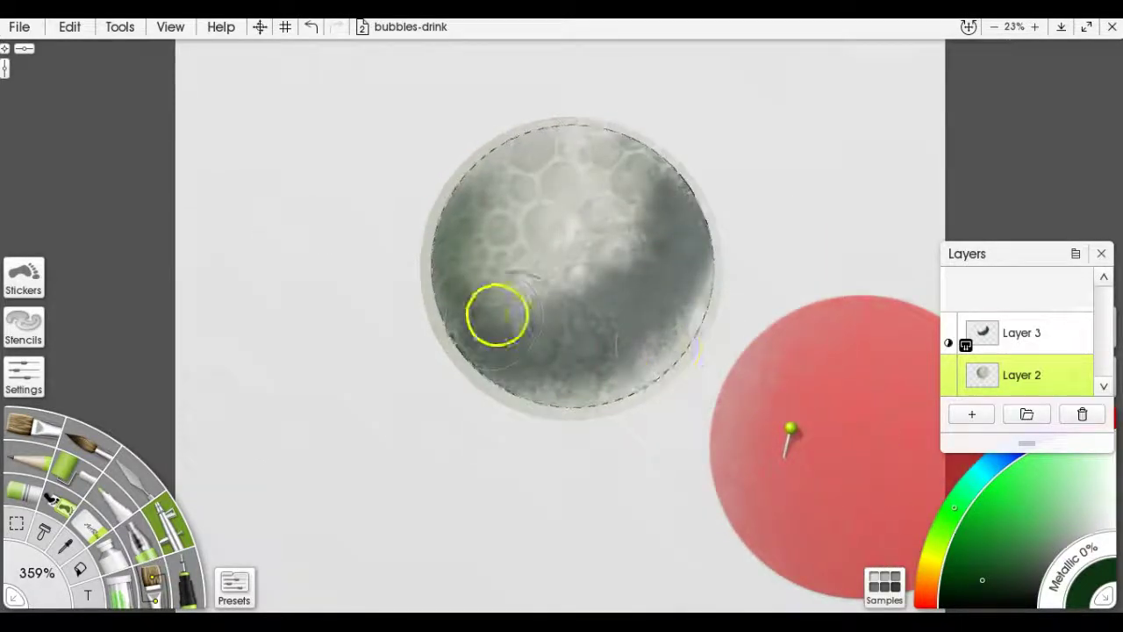
pyautogui.moveTo(968, 400)
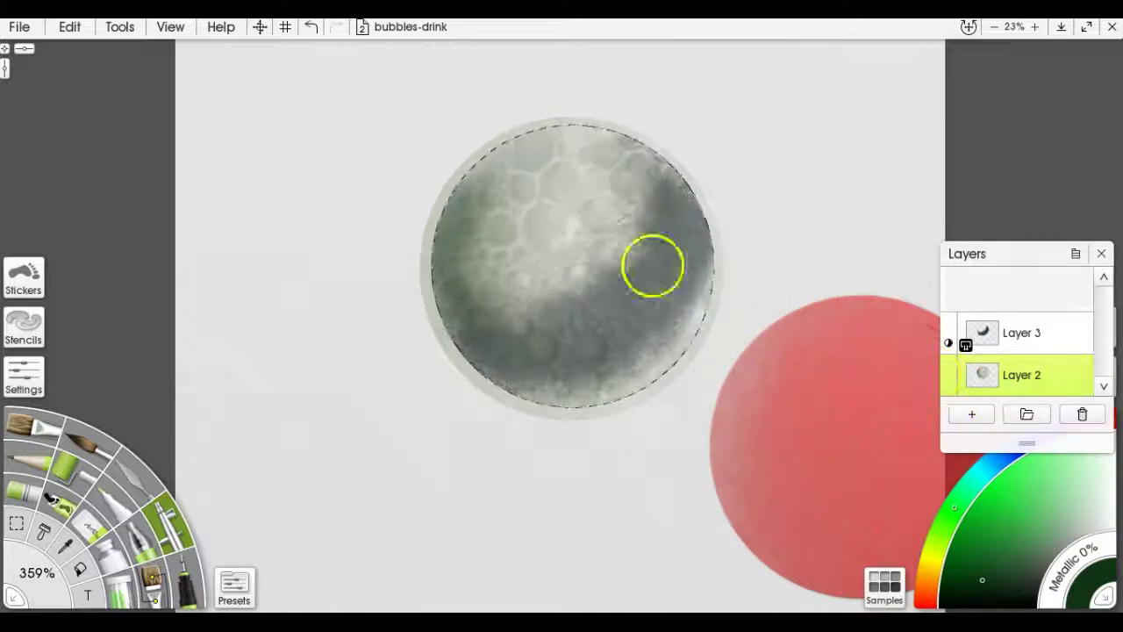
# - Invert the circular selection and erase the pale rim around the circle on Layer 2 with the Eraser at 500%
pyautogui.click(73, 29)
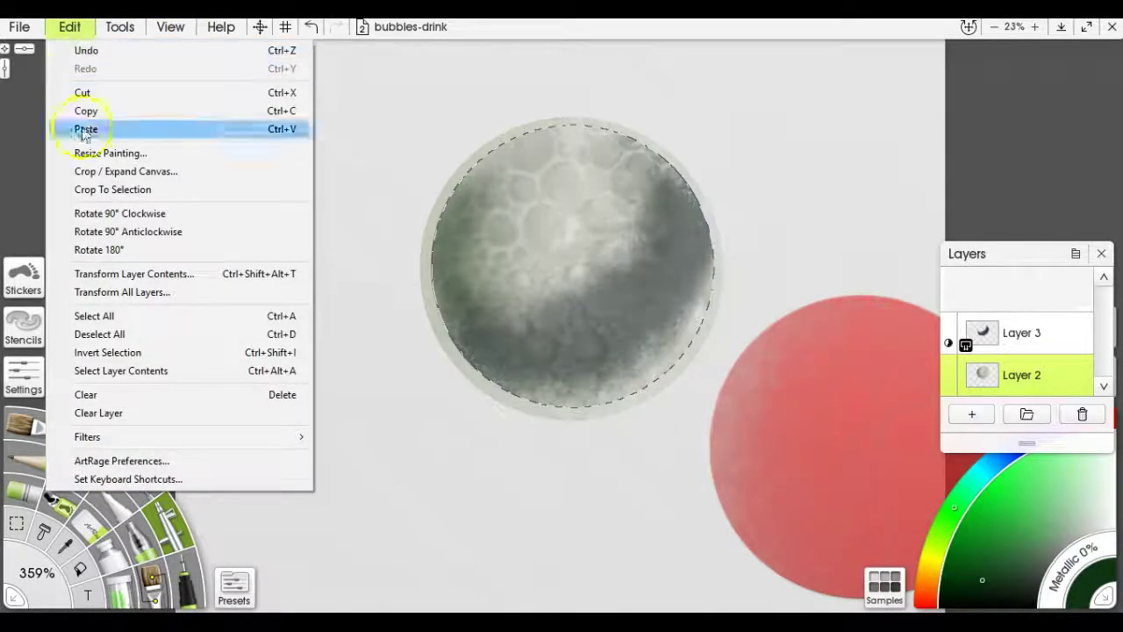
pyautogui.click(104, 359)
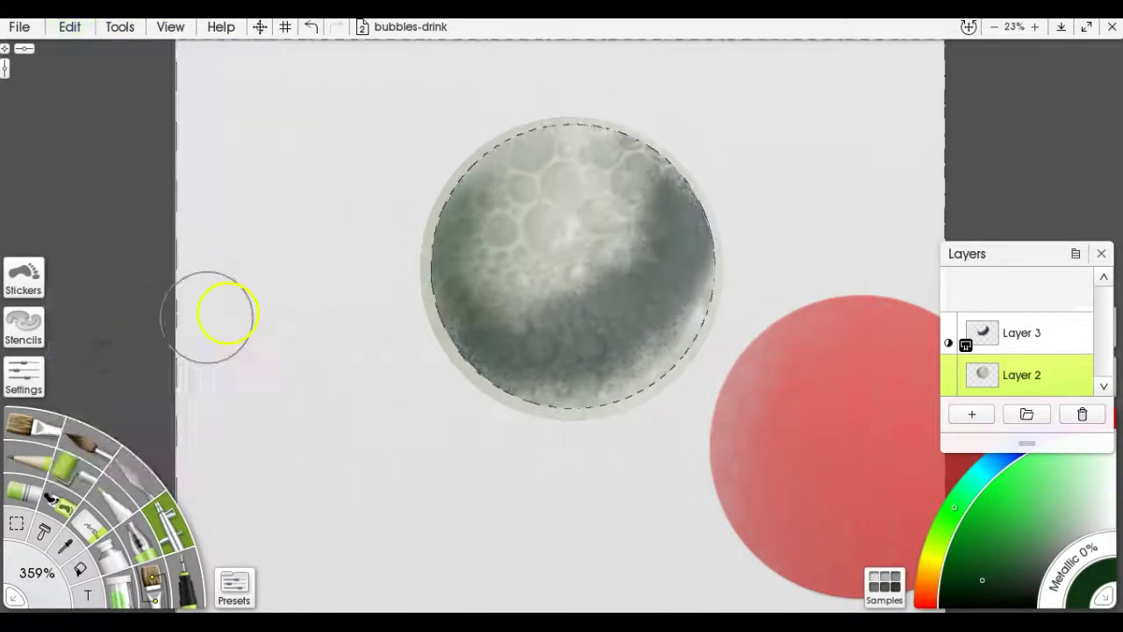
pyautogui.press('e')
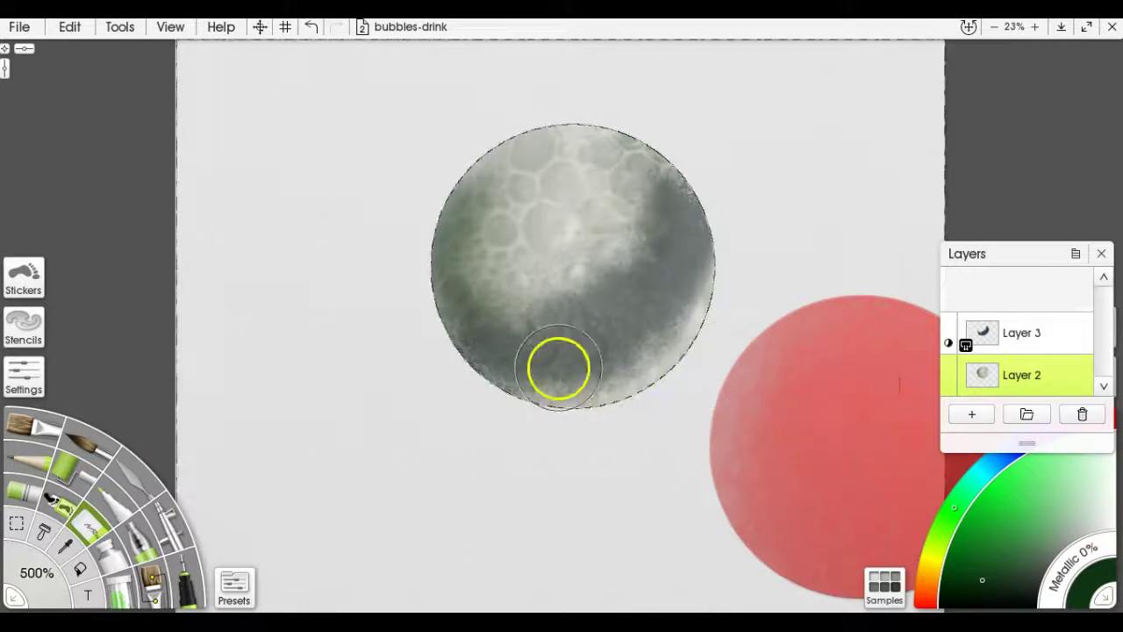
# - Load the Heavy Blurred Frosting preset for the Palette Knife
pyautogui.moveTo(138, 481); pyautogui.dragTo(200, 500)
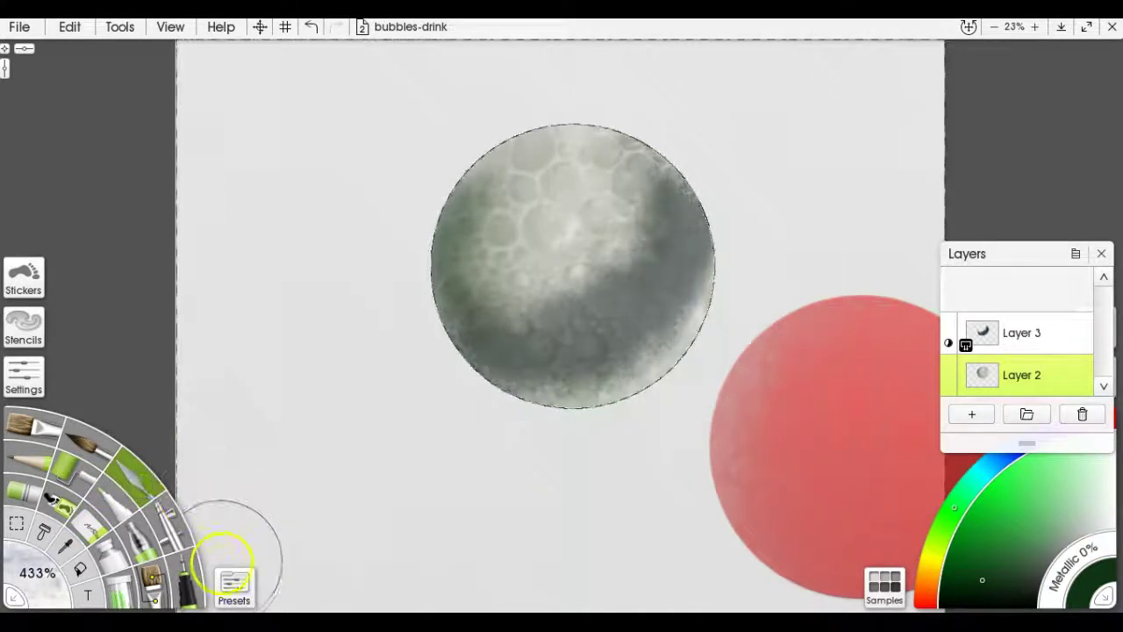
pyautogui.click(233, 588)
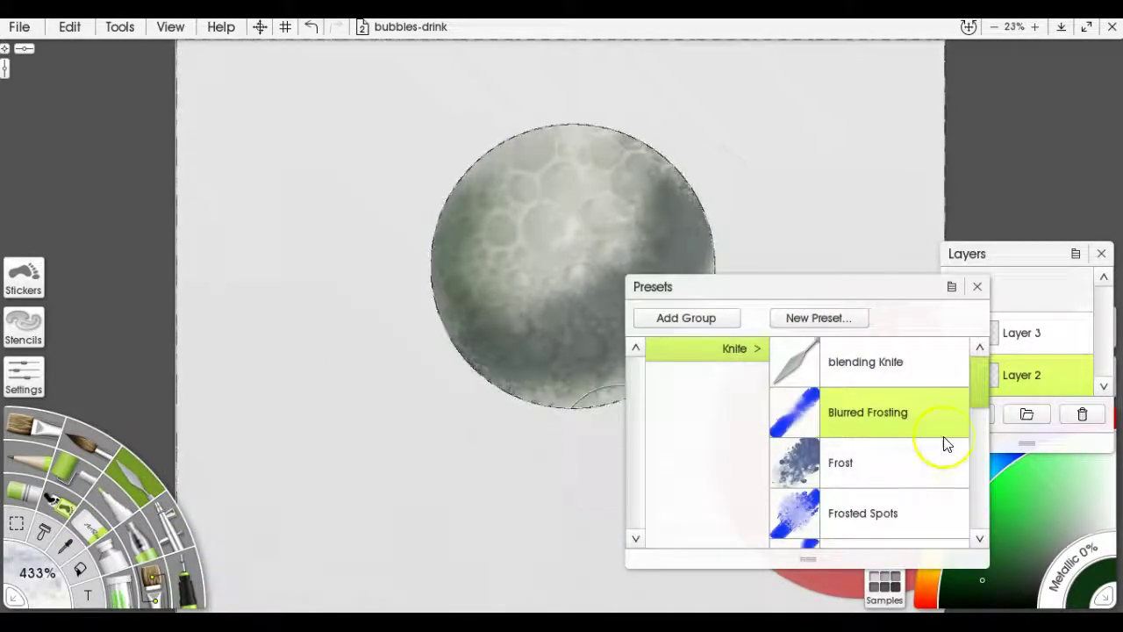
pyautogui.moveTo(985, 395); pyautogui.dragTo(948, 473)
pyautogui.click(887, 408)
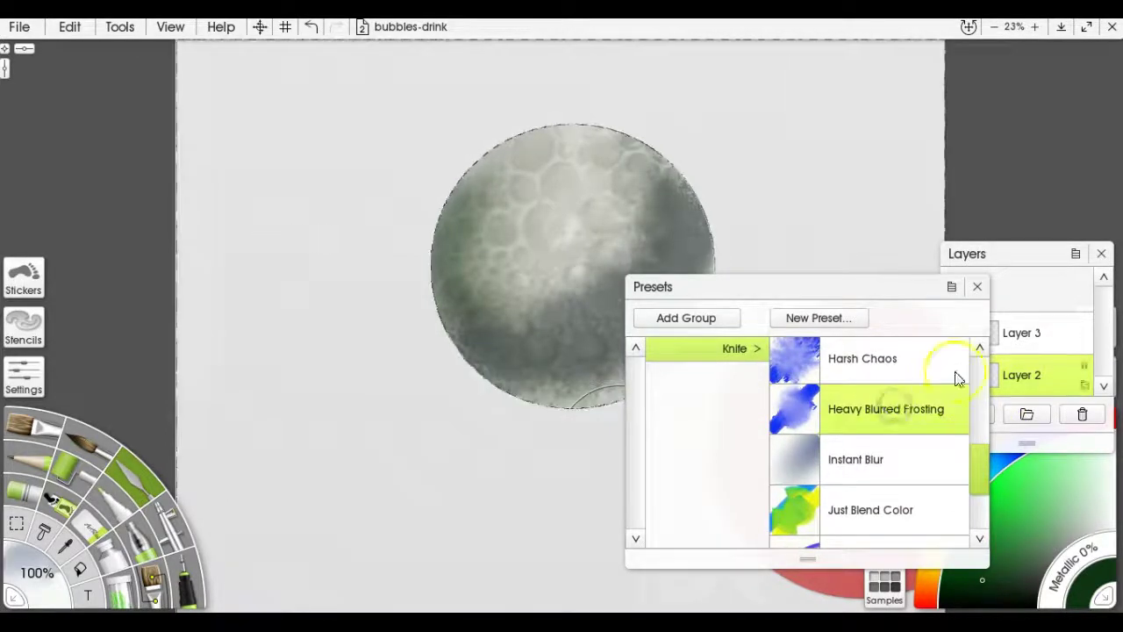
pyautogui.click(976, 286)
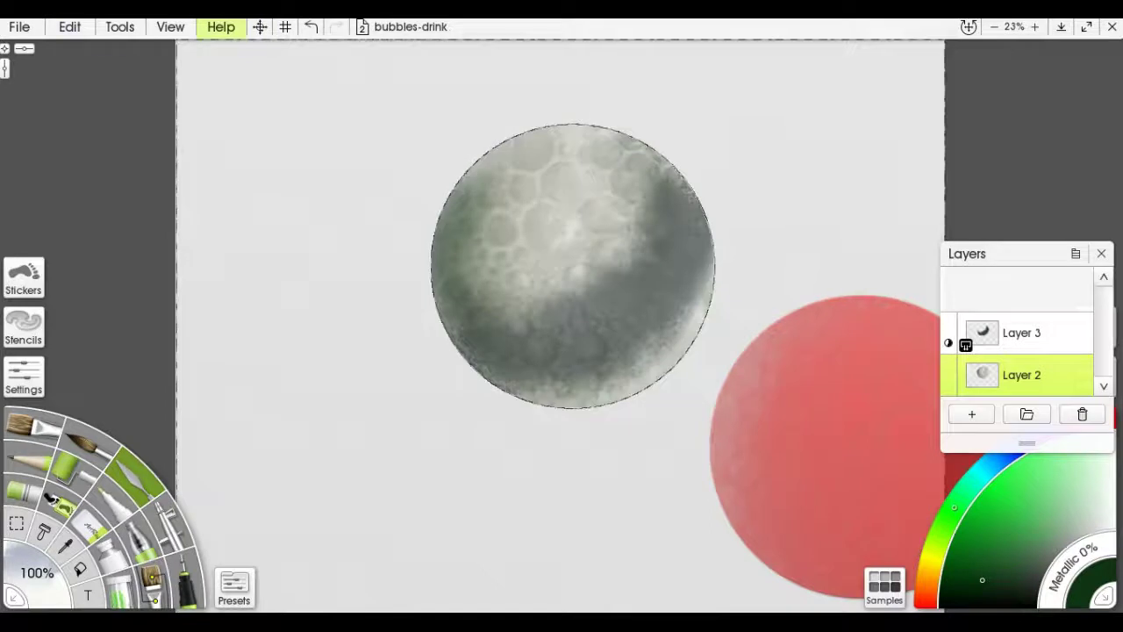
# - Invert the selection back to the circle and soften the bubble texture on Layer 2 with the Palette Knife at 100%
pyautogui.click(88, 33)
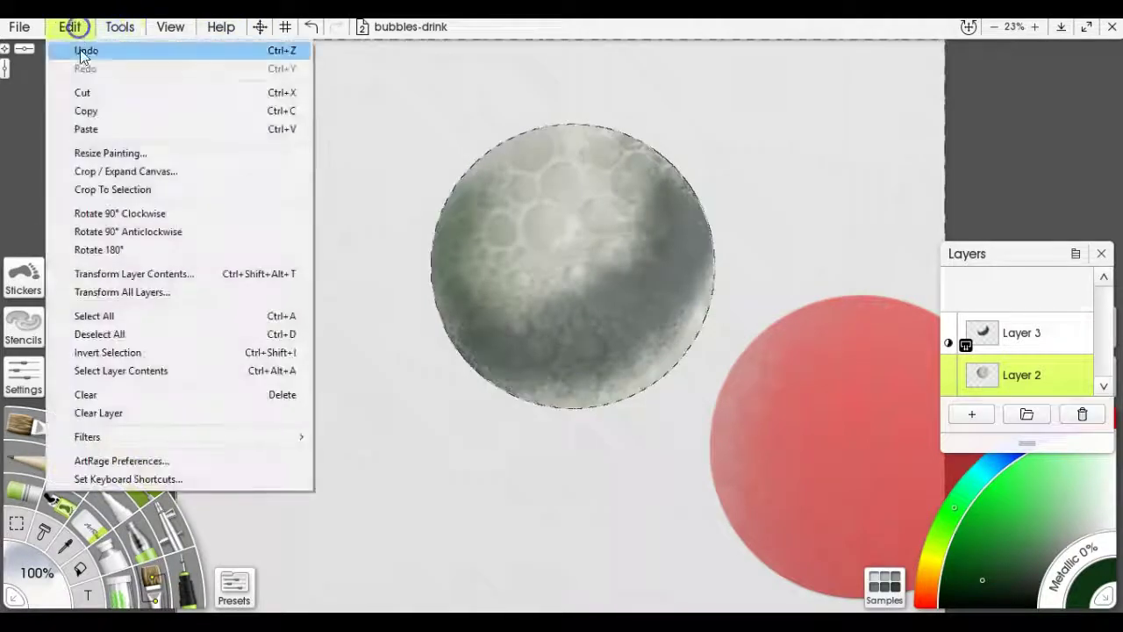
pyautogui.click(112, 354)
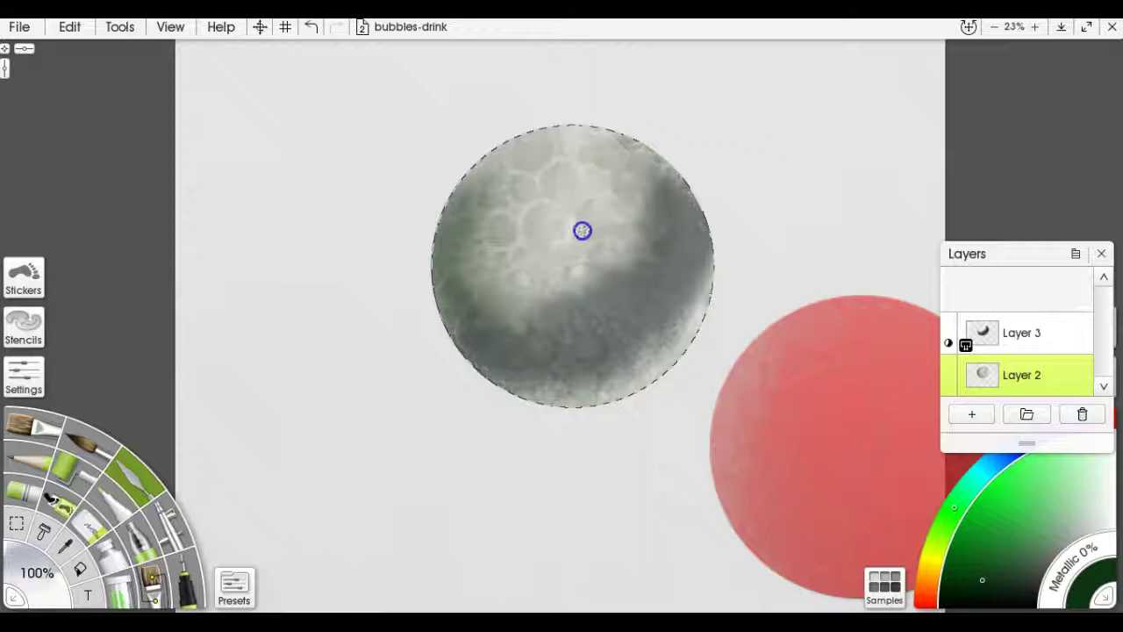
pyautogui.moveTo(588, 156)
pyautogui.mouseDown()
pyautogui.moveTo(467, 179)
pyautogui.moveTo(500, 150)
pyautogui.moveTo(560, 128)
pyautogui.moveTo(629, 134)
pyautogui.moveTo(686, 171)
pyautogui.moveTo(661, 253)
pyautogui.moveTo(677, 332)
pyautogui.moveTo(602, 370)
pyautogui.moveTo(599, 384)
pyautogui.moveTo(538, 377)
pyautogui.moveTo(607, 387)
pyautogui.mouseUp()
# - Place the red stencil over the circle, blend through it on Layer 2 and Layer 3, and move it aside
pyautogui.moveTo(862, 426); pyautogui.dragTo(574, 237)
pyautogui.moveTo(562, 167)
pyautogui.mouseDown()
pyautogui.moveTo(507, 239)
pyautogui.moveTo(548, 300)
pyautogui.moveTo(629, 283)
pyautogui.moveTo(614, 185)
pyautogui.mouseUp()
pyautogui.click(1013, 342)
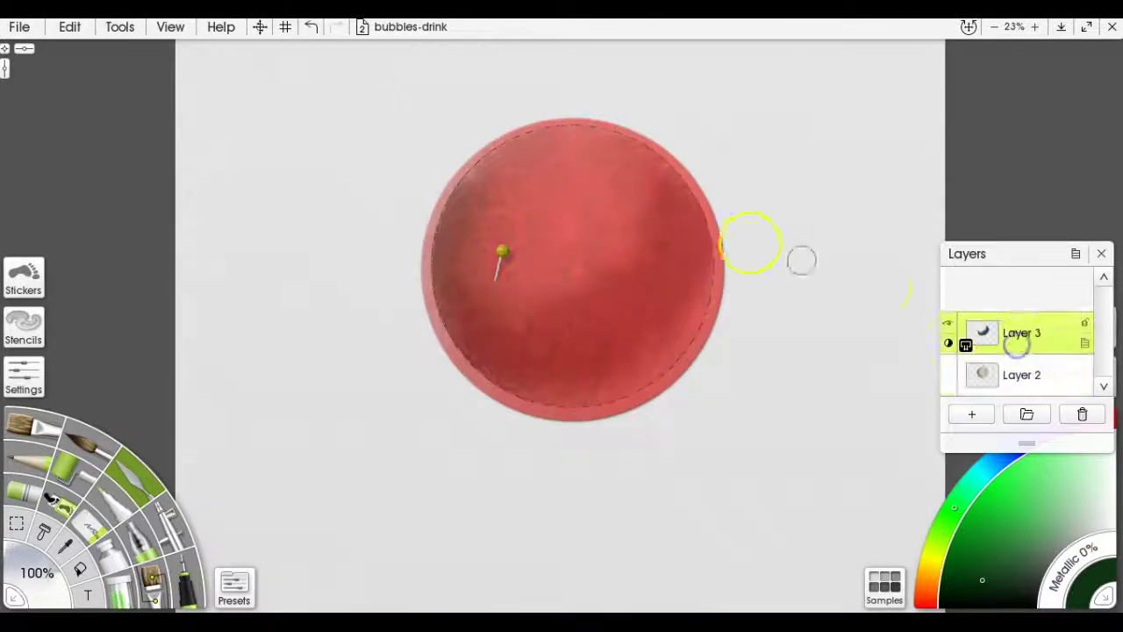
pyautogui.moveTo(578, 282)
pyautogui.mouseDown()
pyautogui.moveTo(632, 313)
pyautogui.moveTo(638, 278)
pyautogui.moveTo(586, 282)
pyautogui.moveTo(589, 303)
pyautogui.moveTo(612, 238)
pyautogui.moveTo(640, 254)
pyautogui.mouseUp()
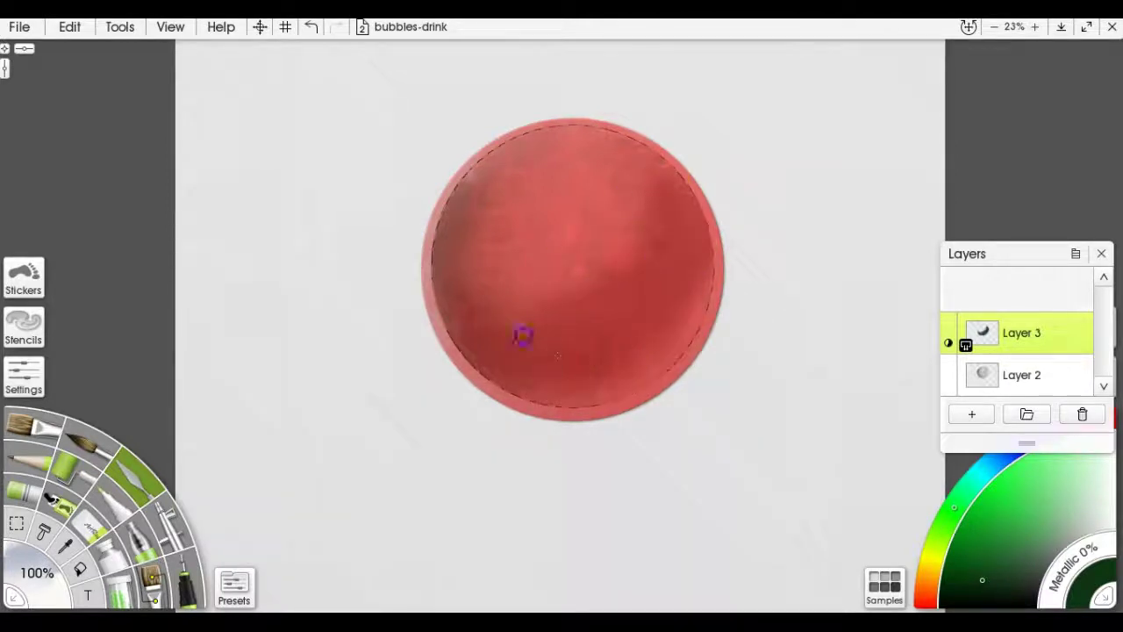
pyautogui.moveTo(490, 230); pyautogui.dragTo(490, 174)
pyautogui.moveTo(635, 242)
pyautogui.mouseDown()
pyautogui.moveTo(682, 326)
pyautogui.moveTo(922, 426)
pyautogui.moveTo(983, 419)
pyautogui.moveTo(932, 395)
pyautogui.mouseUp()
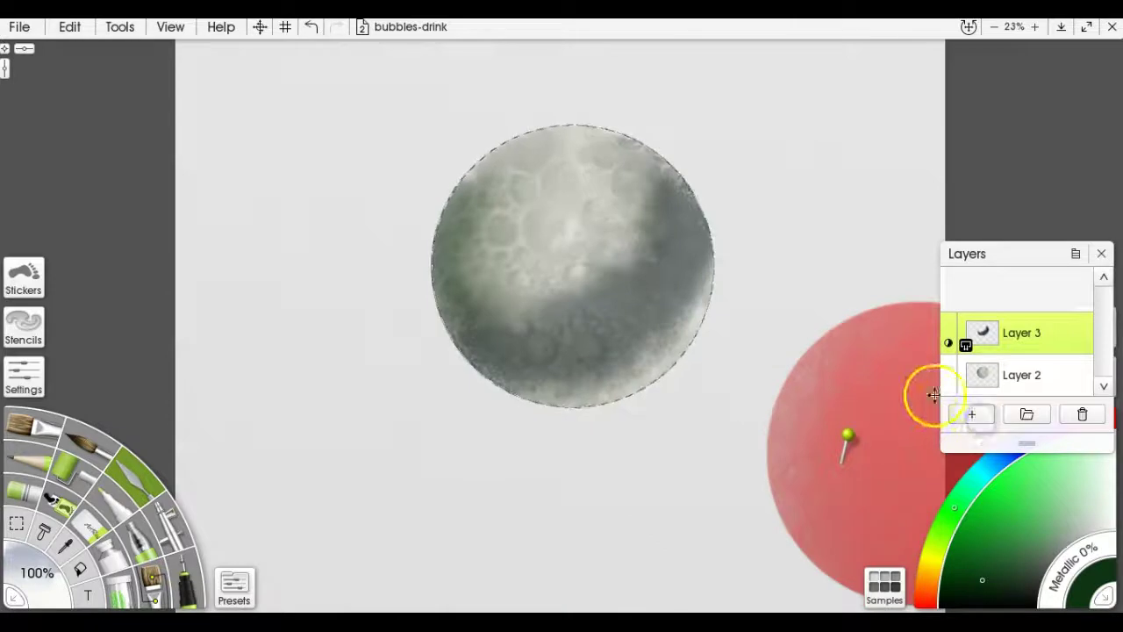
# - Blend the shadow on Layer 3 along the circle's lower and right edges with the Palette Knife, and deselect the circle
pyautogui.moveTo(610, 266); pyautogui.dragTo(604, 282)
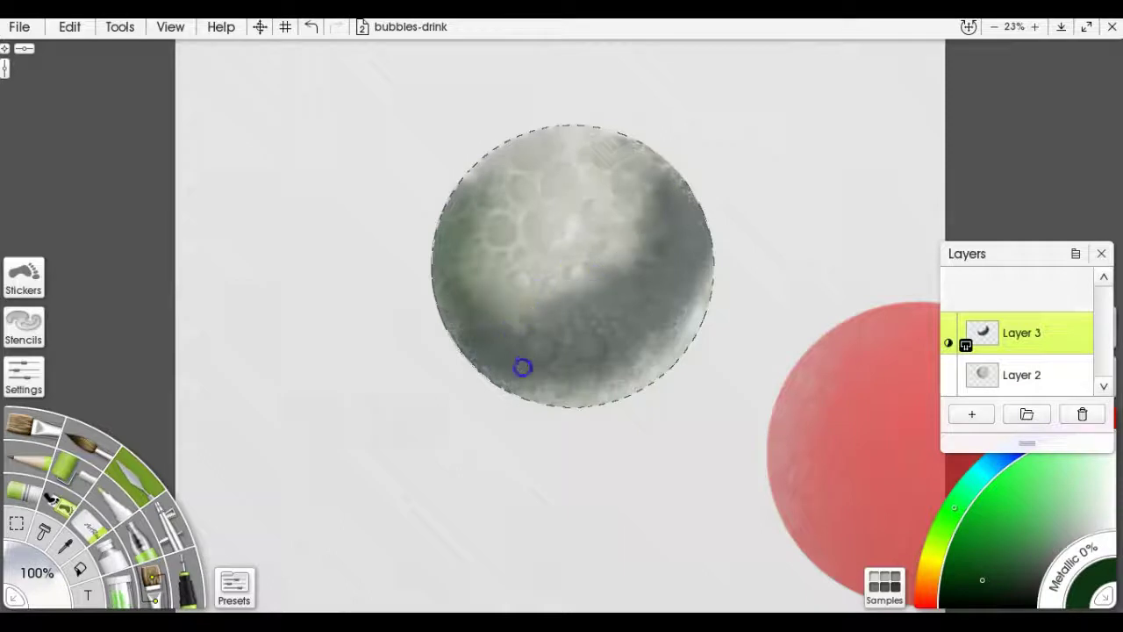
pyautogui.moveTo(490, 358)
pyautogui.mouseDown()
pyautogui.moveTo(466, 338)
pyautogui.moveTo(459, 311)
pyautogui.mouseUp()
pyautogui.moveTo(514, 386); pyautogui.dragTo(569, 394)
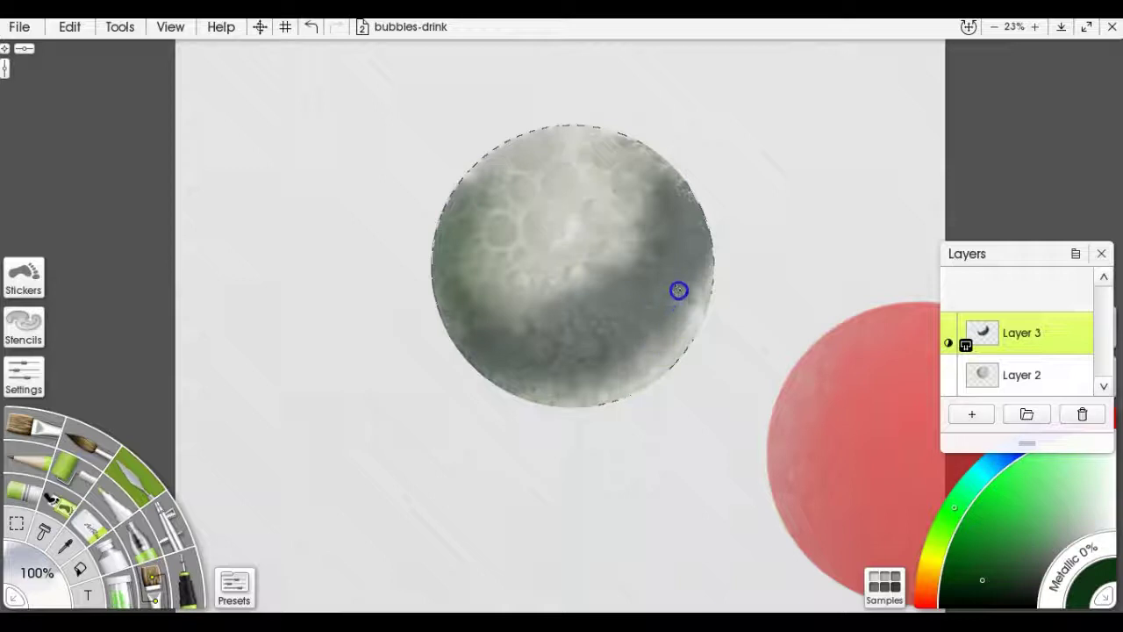
pyautogui.moveTo(660, 312); pyautogui.dragTo(637, 312)
pyautogui.moveTo(535, 310)
pyautogui.mouseDown()
pyautogui.moveTo(598, 284)
pyautogui.moveTo(773, 320)
pyautogui.moveTo(723, 310)
pyautogui.mouseUp()
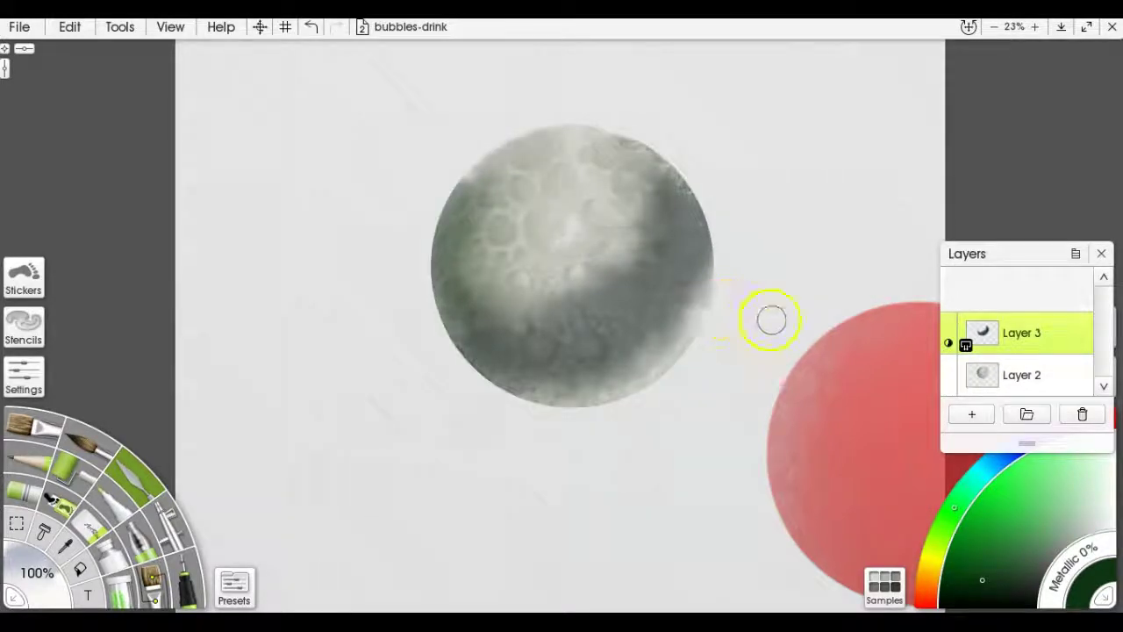
# - Target Layer 2 and load the Instant Blur preset for the Palette Knife
pyautogui.click(1022, 377)
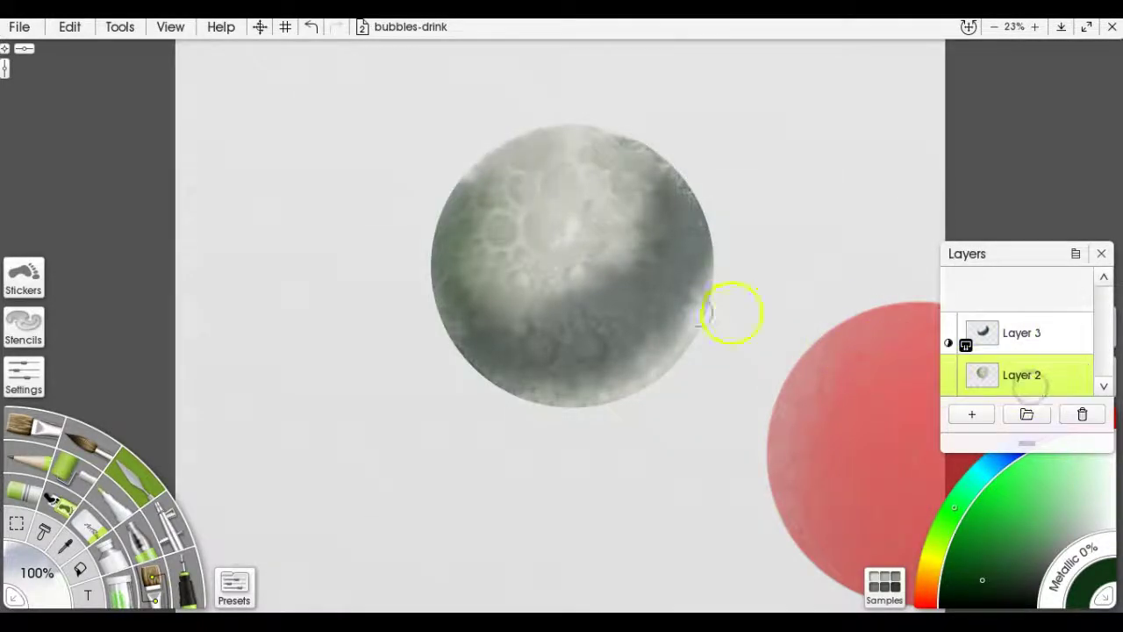
pyautogui.click(234, 587)
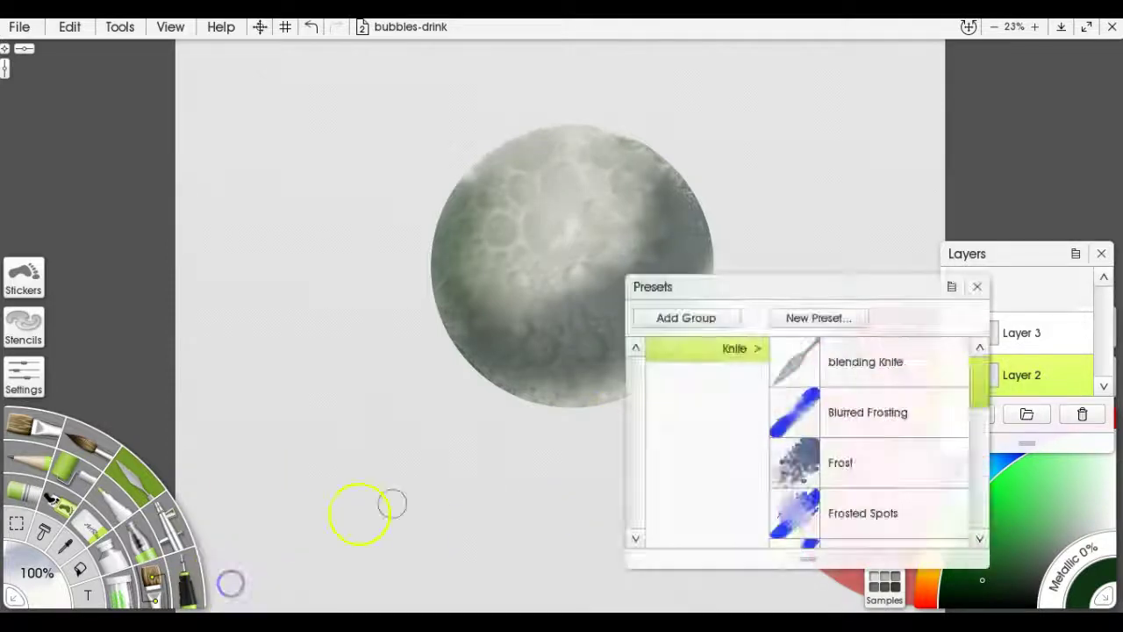
pyautogui.moveTo(981, 414); pyautogui.dragTo(953, 494)
pyautogui.click(887, 399)
pyautogui.click(977, 286)
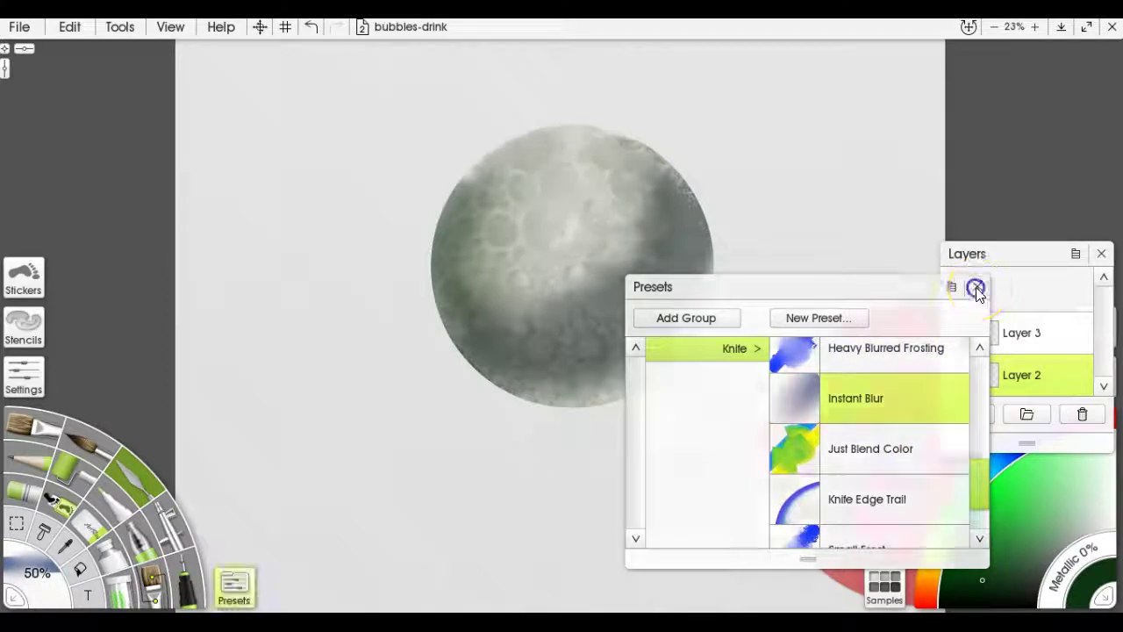
# - Try to blur the circle's upper edge on Layer 2 with the Palette Knife at 168%
pyautogui.moveTo(473, 147); pyautogui.dragTo(679, 166)
pyautogui.moveTo(575, 127); pyautogui.dragTo(513, 140)
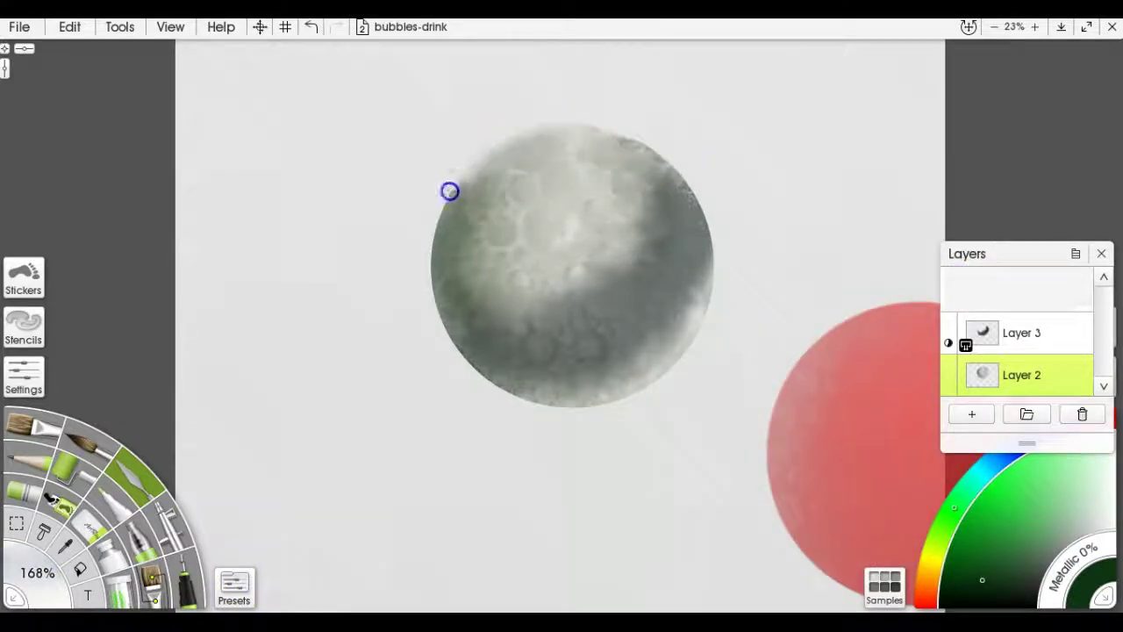
pyautogui.moveTo(408, 257)
pyautogui.mouseDown()
pyautogui.moveTo(442, 201)
pyautogui.moveTo(325, 483)
pyautogui.mouseUp()
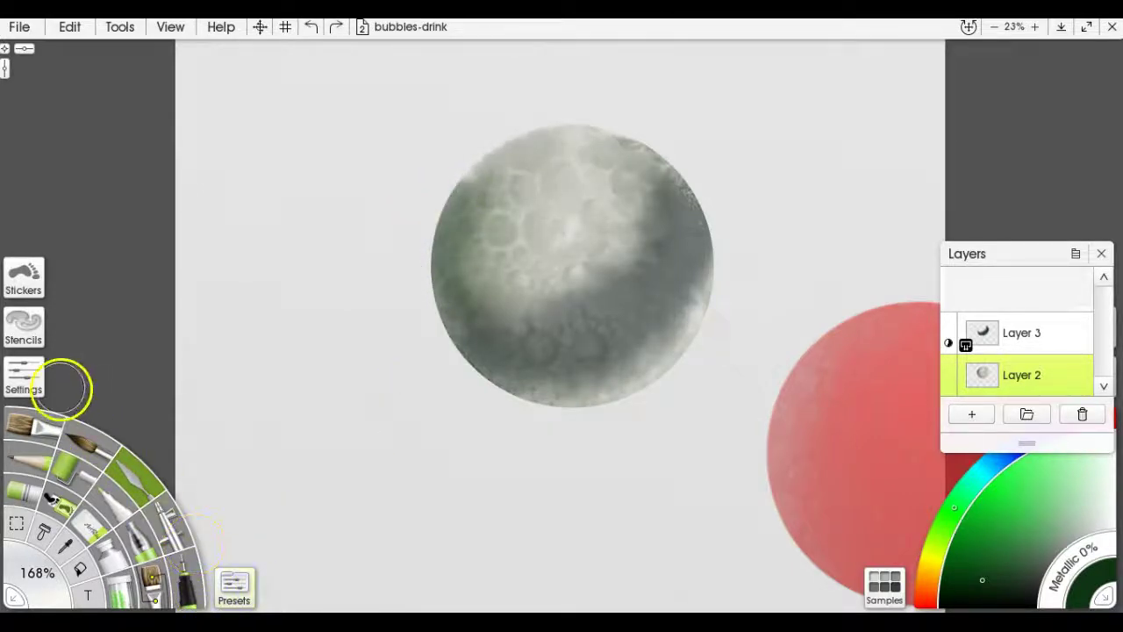
# - Set the Palette Knife's pressure to 20% and soften the circle's outer edge on Layer 2
pyautogui.click(35, 376)
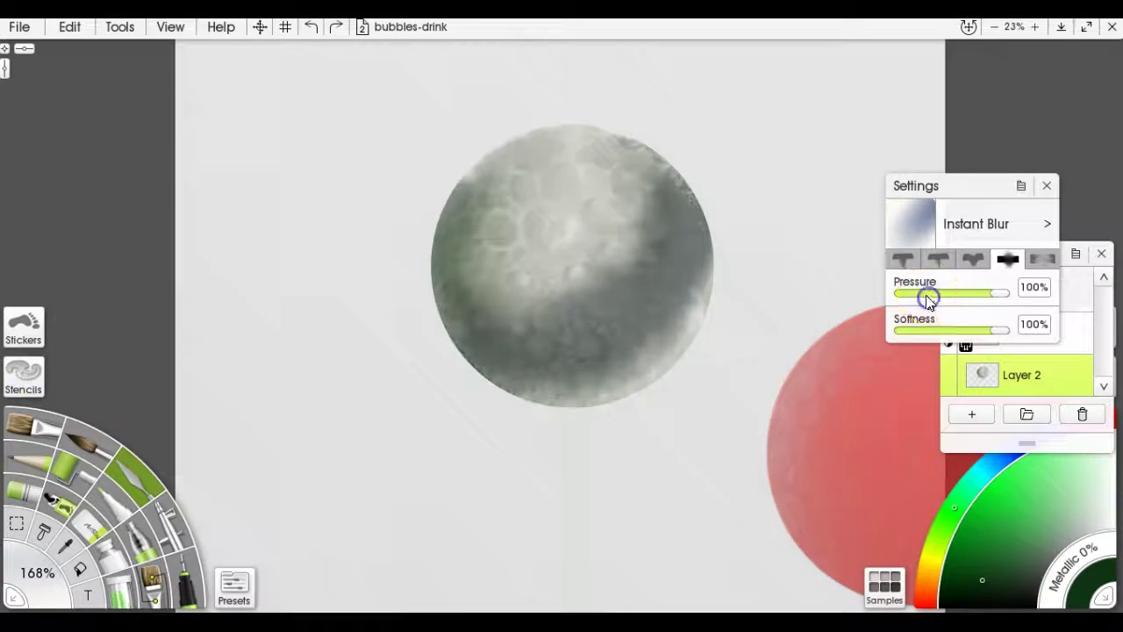
pyautogui.moveTo(928, 299); pyautogui.dragTo(917, 292)
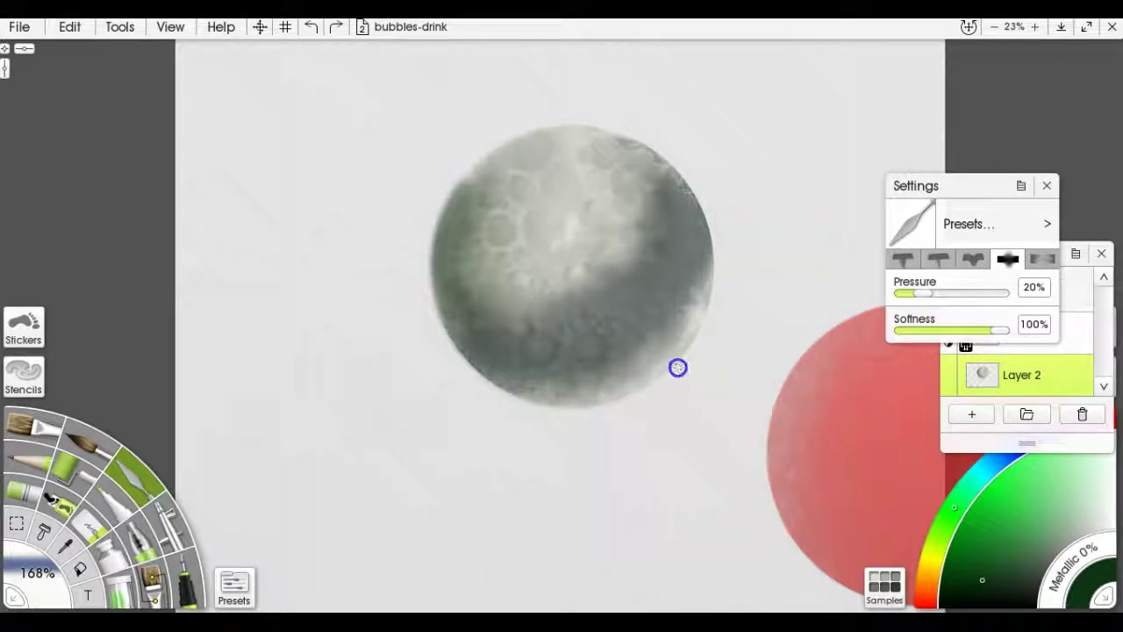
pyautogui.moveTo(724, 302); pyautogui.dragTo(726, 293)
pyautogui.moveTo(590, 125)
pyautogui.mouseDown()
pyautogui.moveTo(483, 124)
pyautogui.moveTo(449, 154)
pyautogui.moveTo(593, 192)
pyautogui.moveTo(715, 295)
pyautogui.mouseUp()
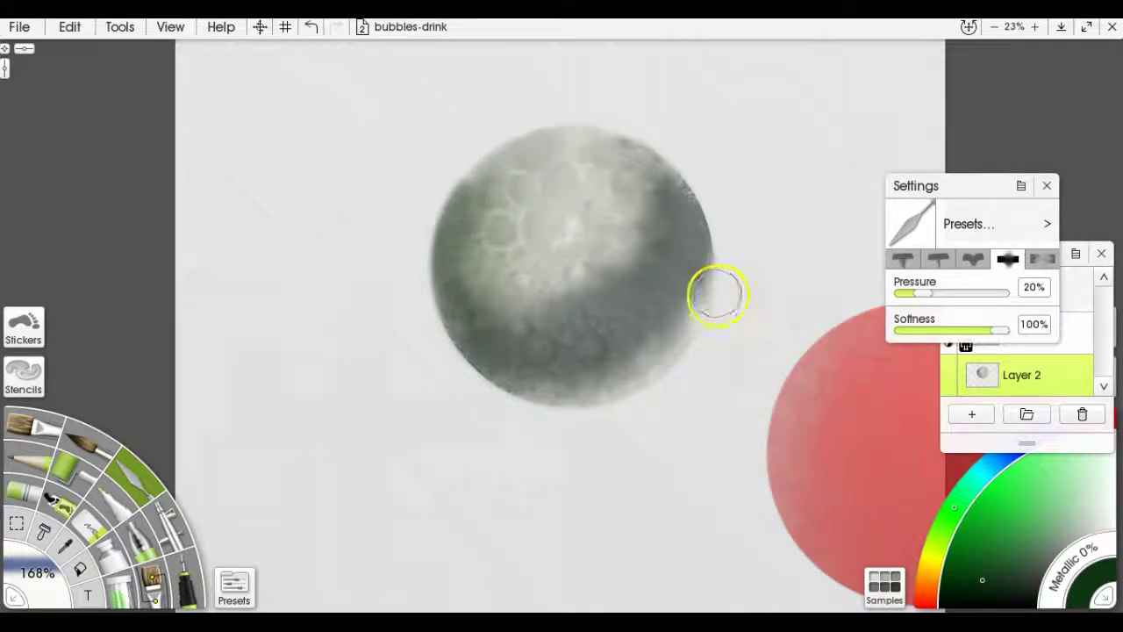
# - Place the red stencil over the circle, scale it to fit, blend along the lower-left edge, and move it aside
pyautogui.moveTo(829, 404); pyautogui.dragTo(491, 221)
pyautogui.moveTo(568, 225); pyautogui.dragTo(562, 228)
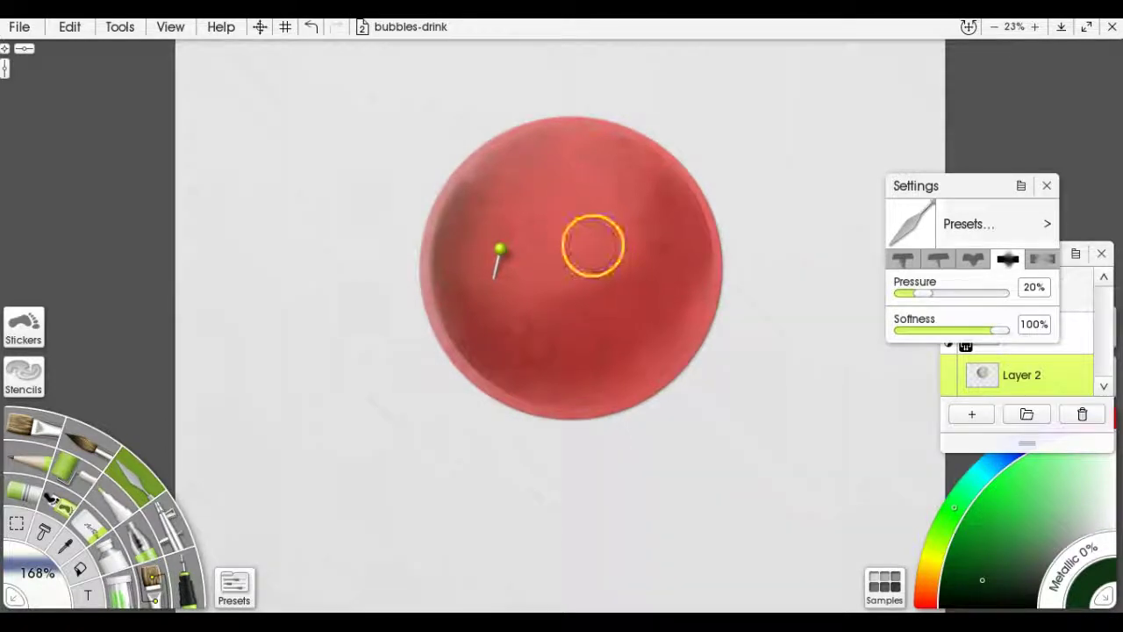
pyautogui.moveTo(637, 270); pyautogui.dragTo(574, 269)
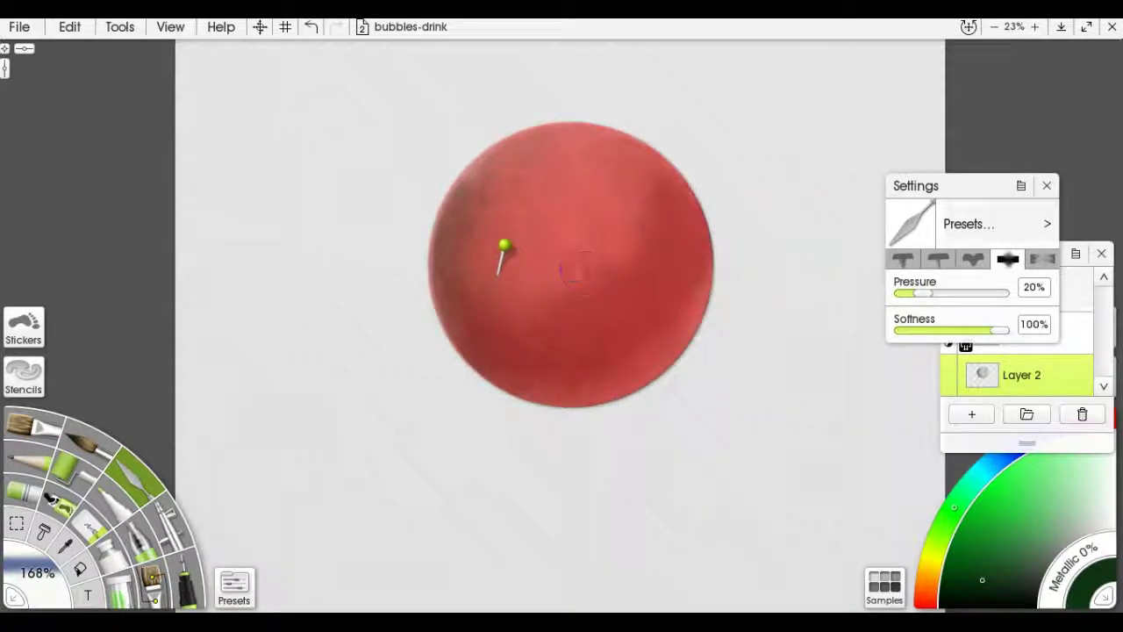
pyautogui.moveTo(590, 282); pyautogui.dragTo(588, 277)
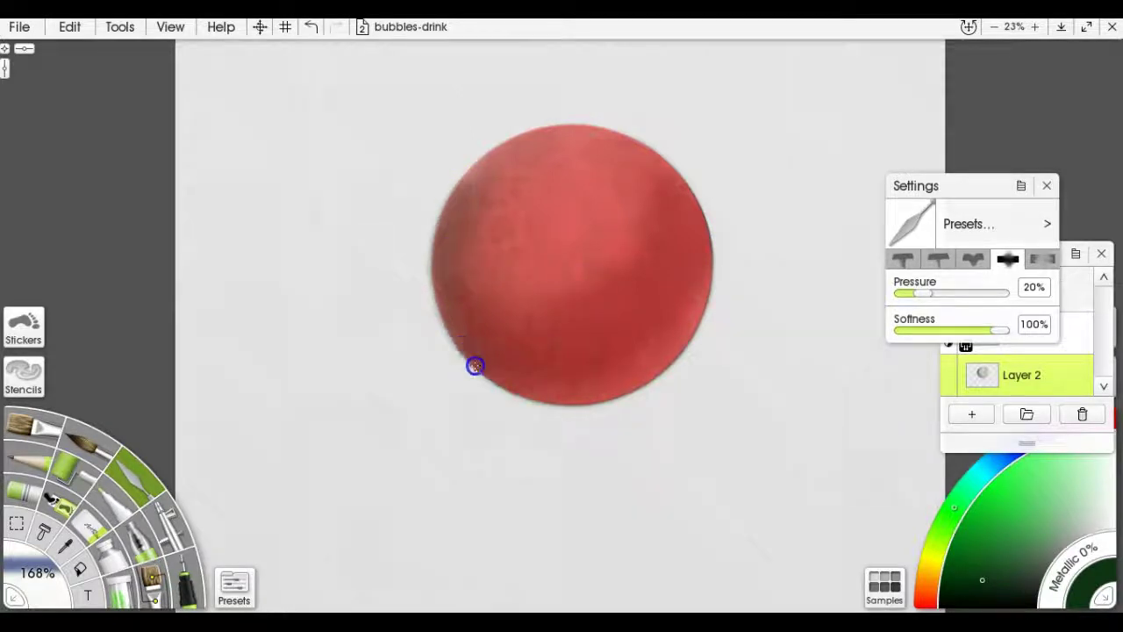
pyautogui.moveTo(472, 359)
pyautogui.mouseDown()
pyautogui.moveTo(507, 388)
pyautogui.moveTo(489, 376)
pyautogui.mouseUp()
pyautogui.moveTo(701, 201)
pyautogui.mouseDown()
pyautogui.moveTo(664, 172)
pyautogui.moveTo(579, 163)
pyautogui.moveTo(541, 190)
pyautogui.moveTo(537, 212)
pyautogui.moveTo(689, 270)
pyautogui.moveTo(816, 280)
pyautogui.moveTo(808, 277)
pyautogui.mouseUp()
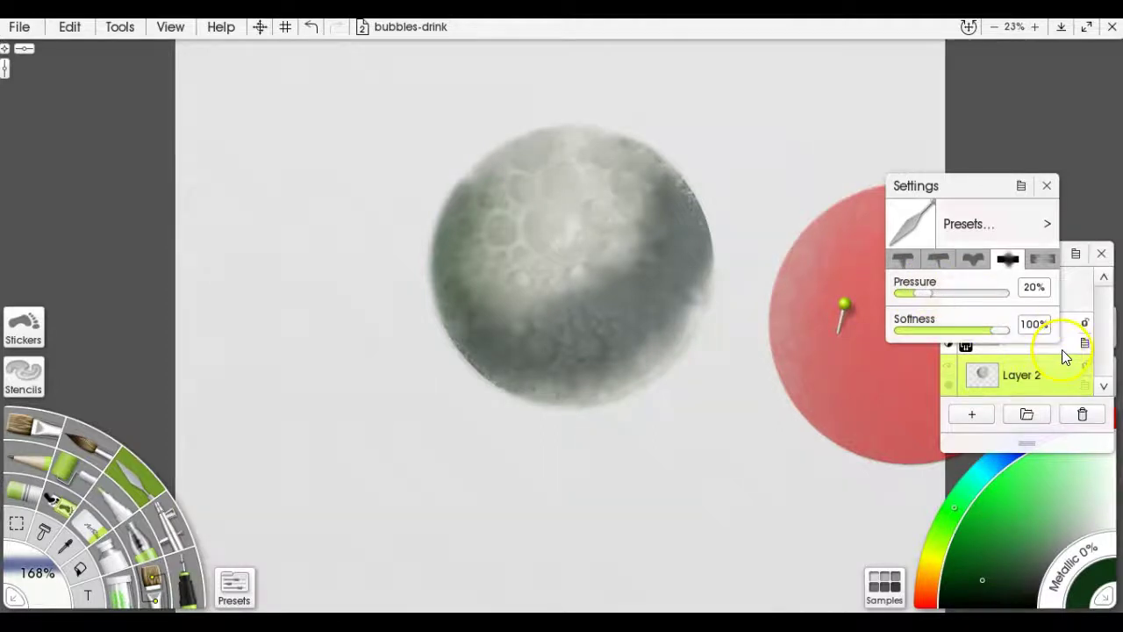
# - Blur the shadow edges on Layer 3 around the circle with the Palette Knife at 168%
pyautogui.click(1046, 185)
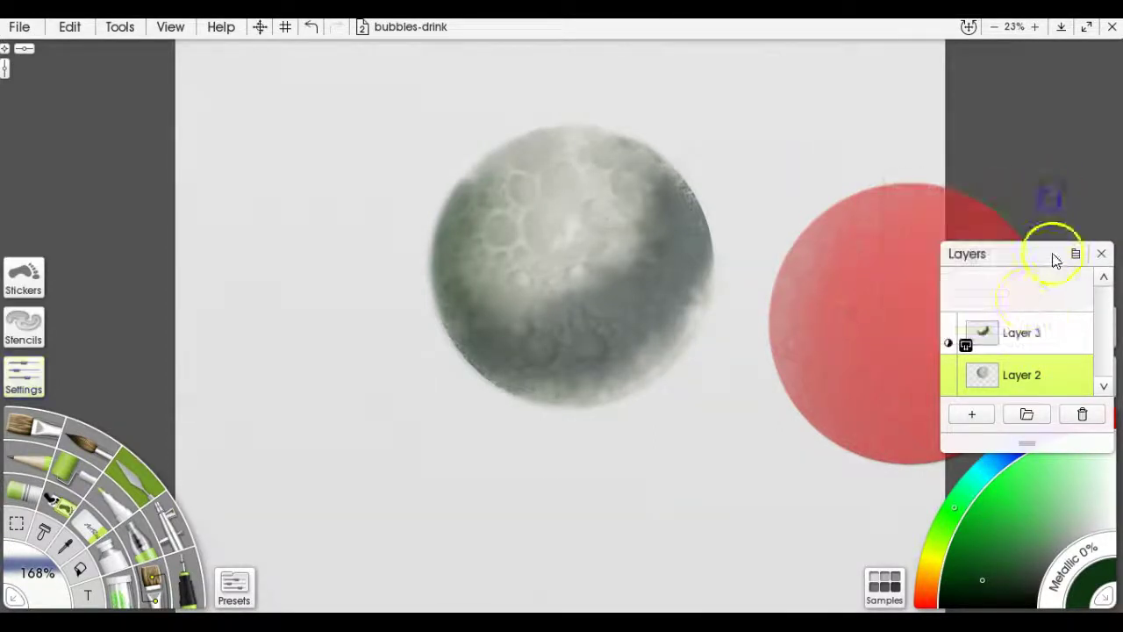
pyautogui.click(1030, 340)
pyautogui.moveTo(455, 279)
pyautogui.mouseDown()
pyautogui.moveTo(501, 380)
pyautogui.moveTo(489, 356)
pyautogui.moveTo(593, 358)
pyautogui.moveTo(635, 345)
pyautogui.moveTo(704, 292)
pyautogui.moveTo(701, 228)
pyautogui.moveTo(638, 133)
pyautogui.moveTo(532, 298)
pyautogui.moveTo(518, 300)
pyautogui.moveTo(554, 277)
pyautogui.mouseUp()
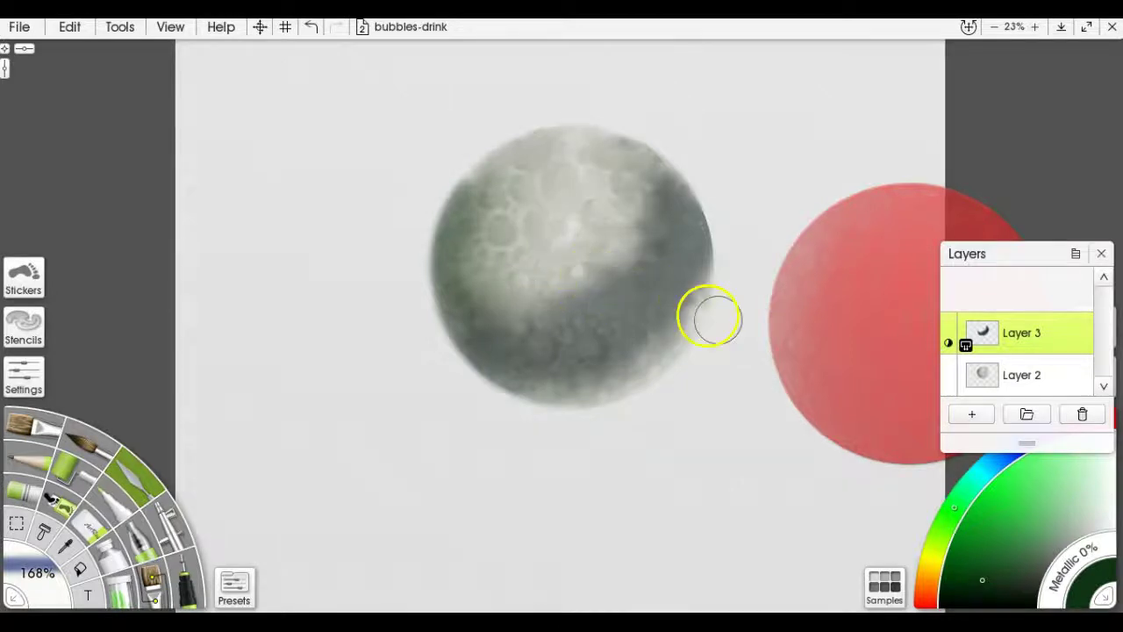
# - Fit the red stencil over the circle, erase the fringe outside it on Layer 3 and Layer 2 at 500%, and move it aside
pyautogui.moveTo(803, 342); pyautogui.dragTo(482, 295)
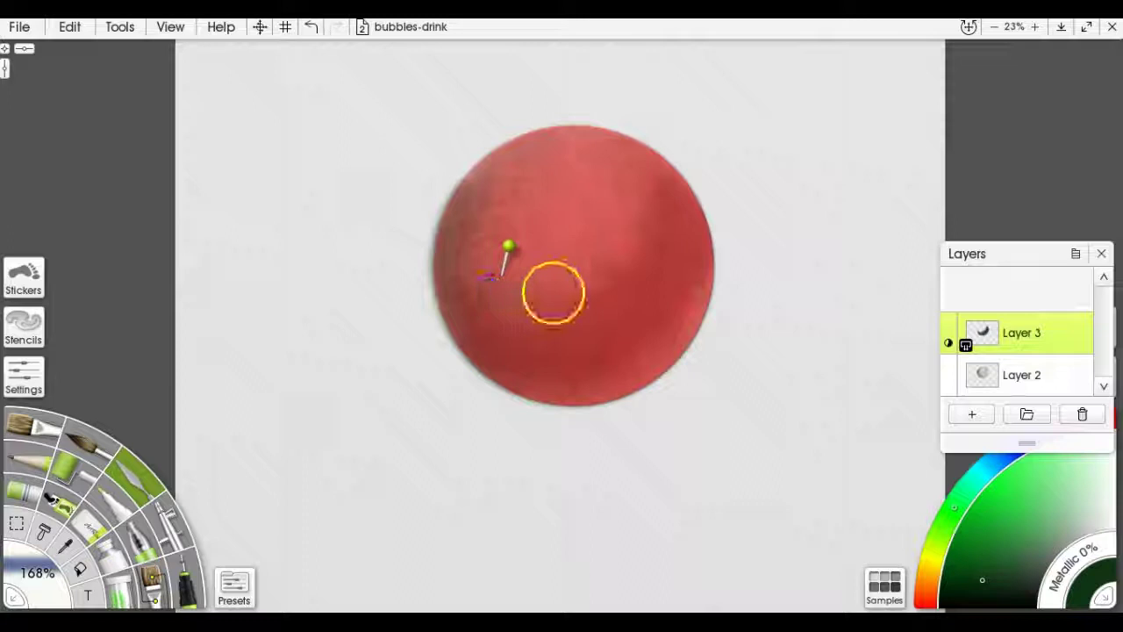
pyautogui.press('c')
pyautogui.click(474, 189)
pyautogui.moveTo(473, 188)
pyautogui.mouseDown()
pyautogui.moveTo(442, 229)
pyautogui.moveTo(422, 290)
pyautogui.moveTo(429, 222)
pyautogui.moveTo(425, 235)
pyautogui.moveTo(425, 329)
pyautogui.moveTo(451, 300)
pyautogui.mouseUp()
pyautogui.click(1009, 390)
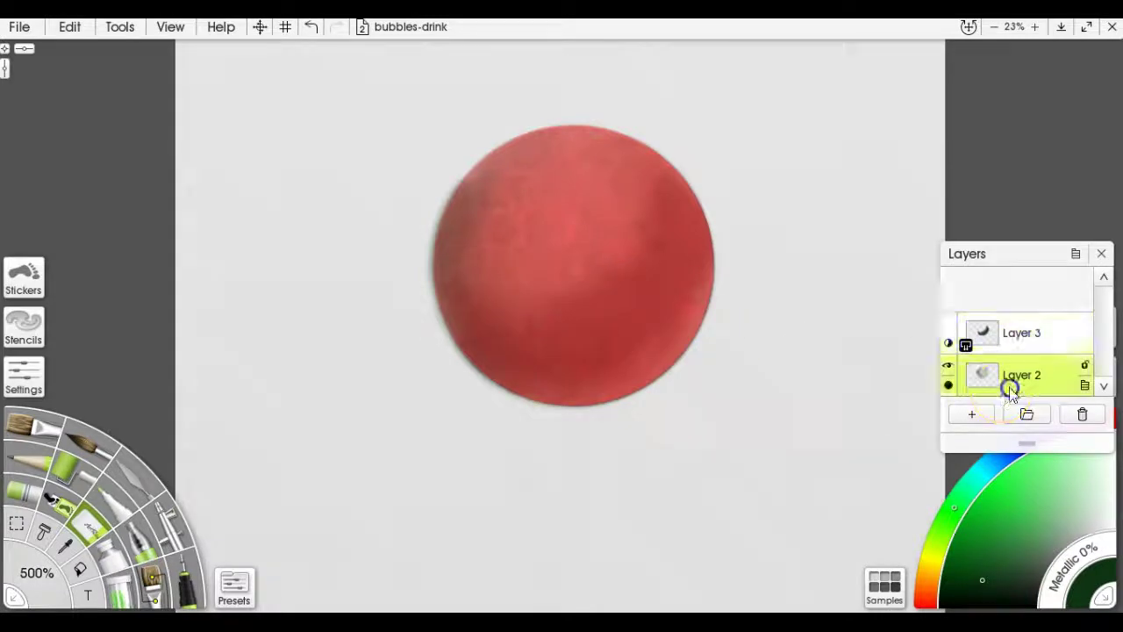
pyautogui.moveTo(455, 175); pyautogui.dragTo(406, 303)
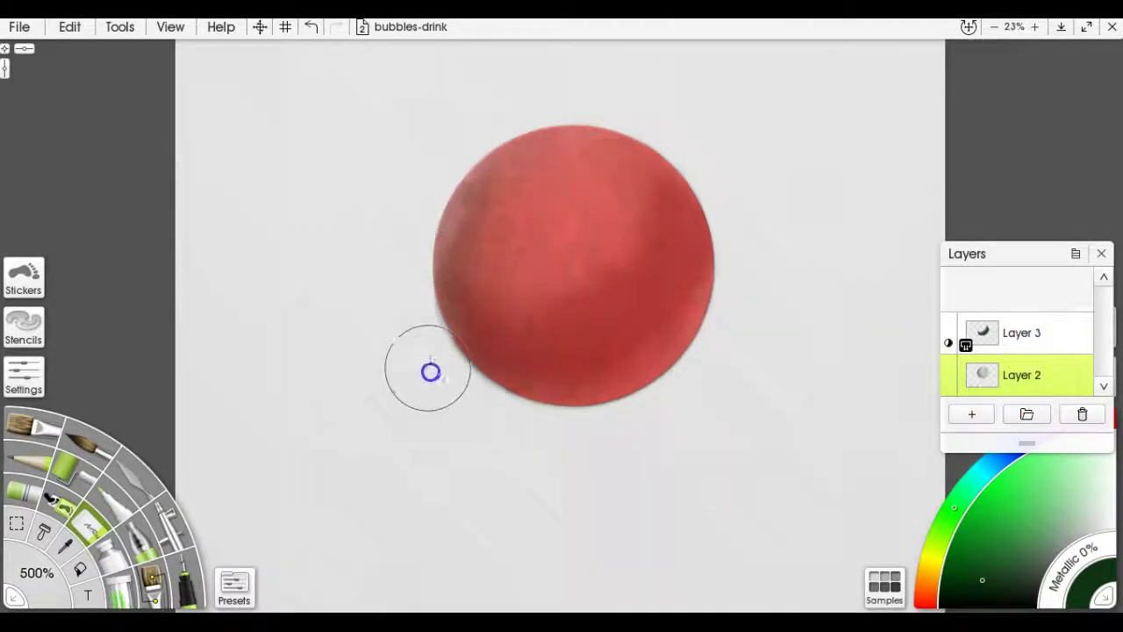
pyautogui.moveTo(500, 418); pyautogui.dragTo(517, 429)
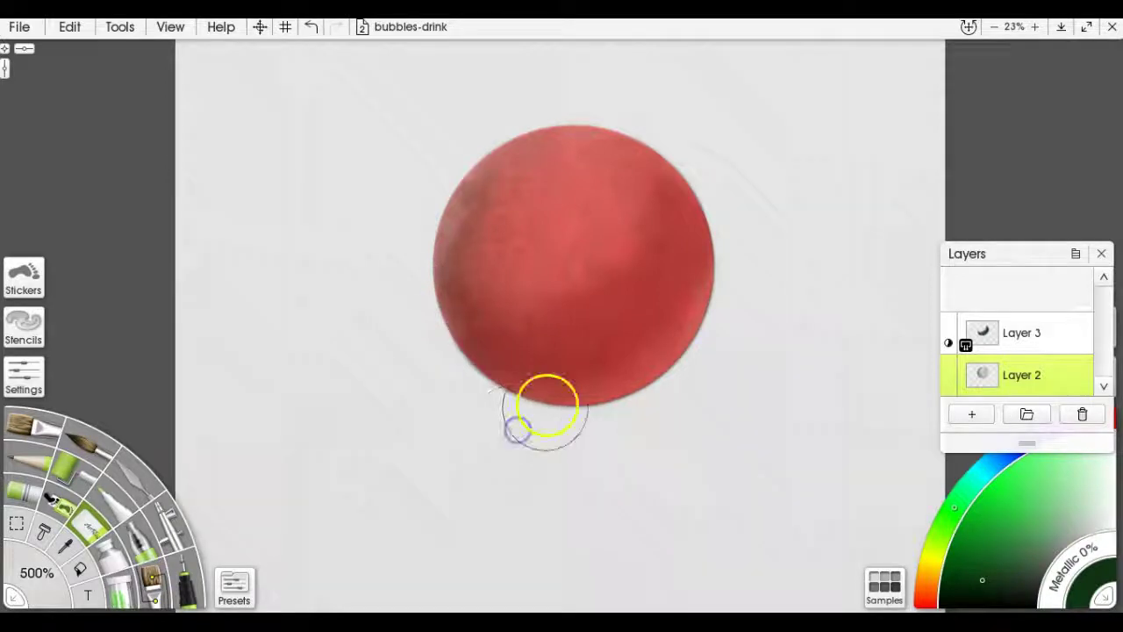
pyautogui.press('space')
pyautogui.moveTo(646, 257); pyautogui.dragTo(909, 356)
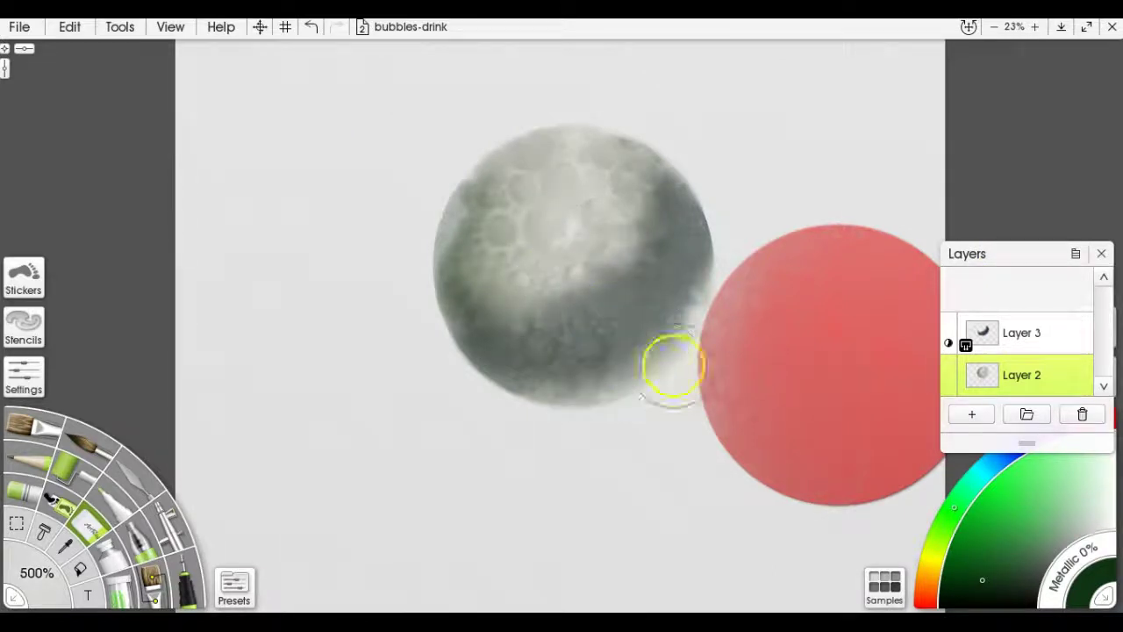
# - Select the contents of Layer 2 and spray shading over the circle's left side with the Airbrush at 359%
pyautogui.moveTo(1026, 381)
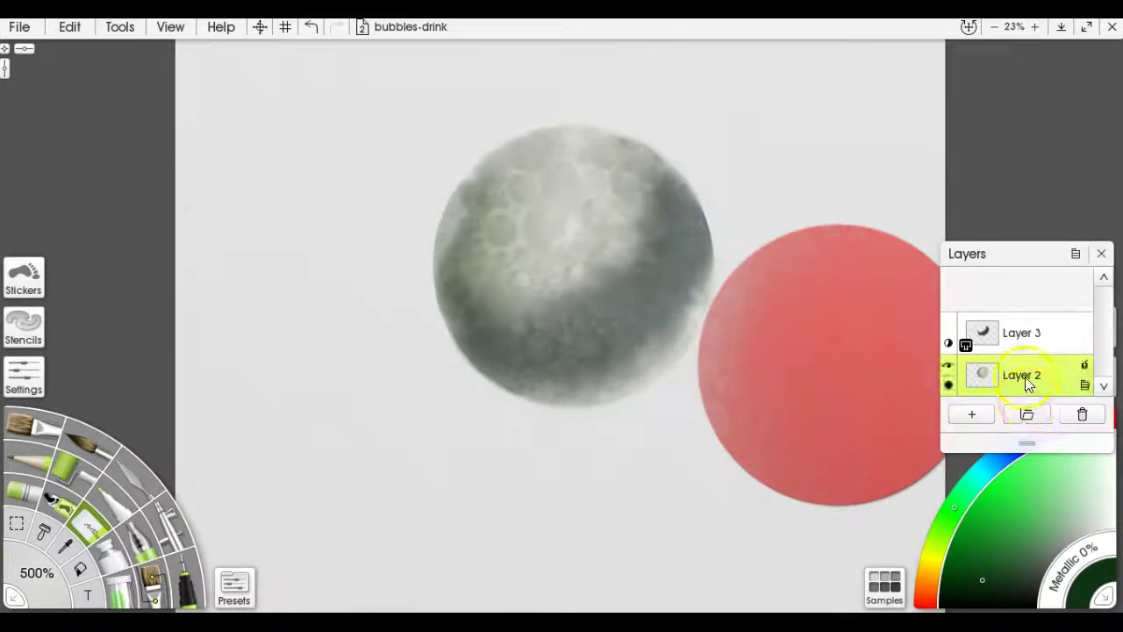
pyautogui.click(1085, 385)
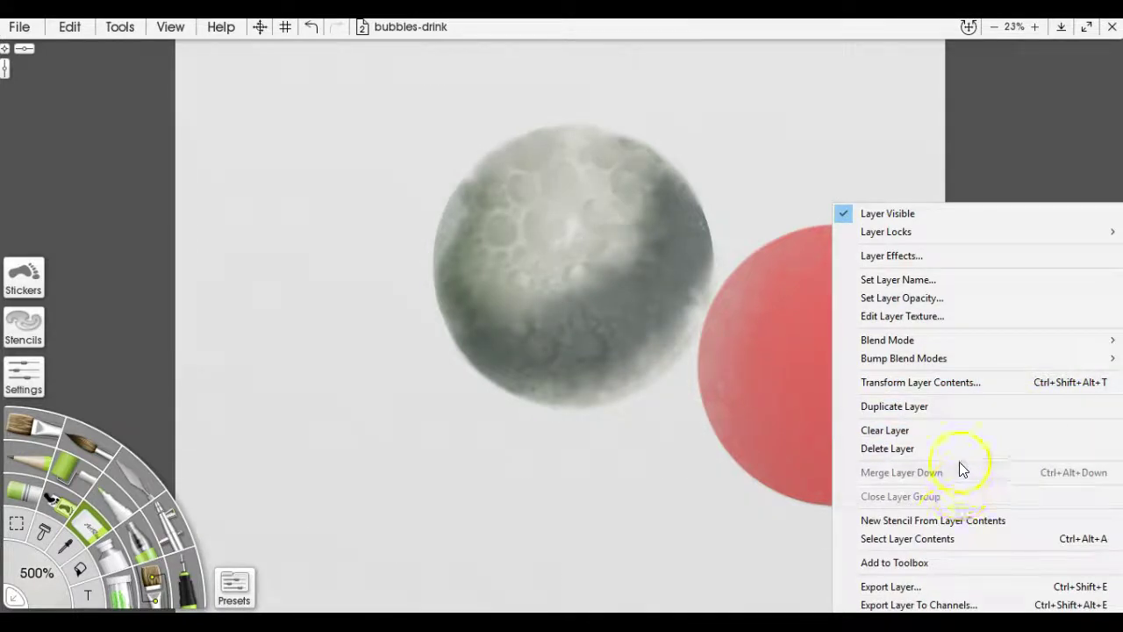
pyautogui.click(931, 538)
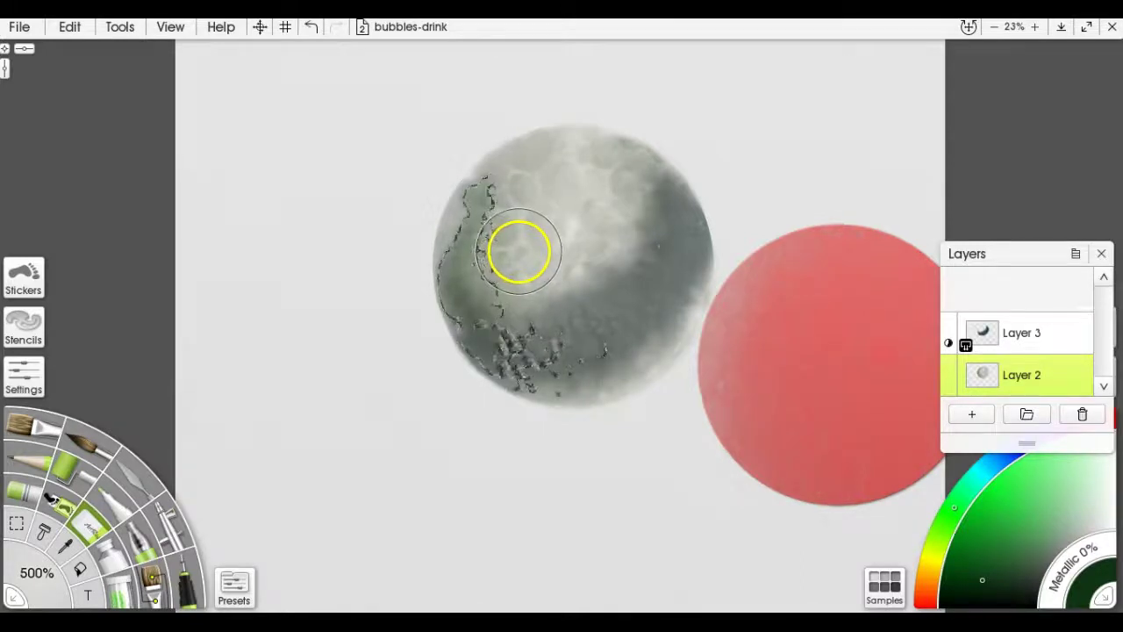
pyautogui.press('a')
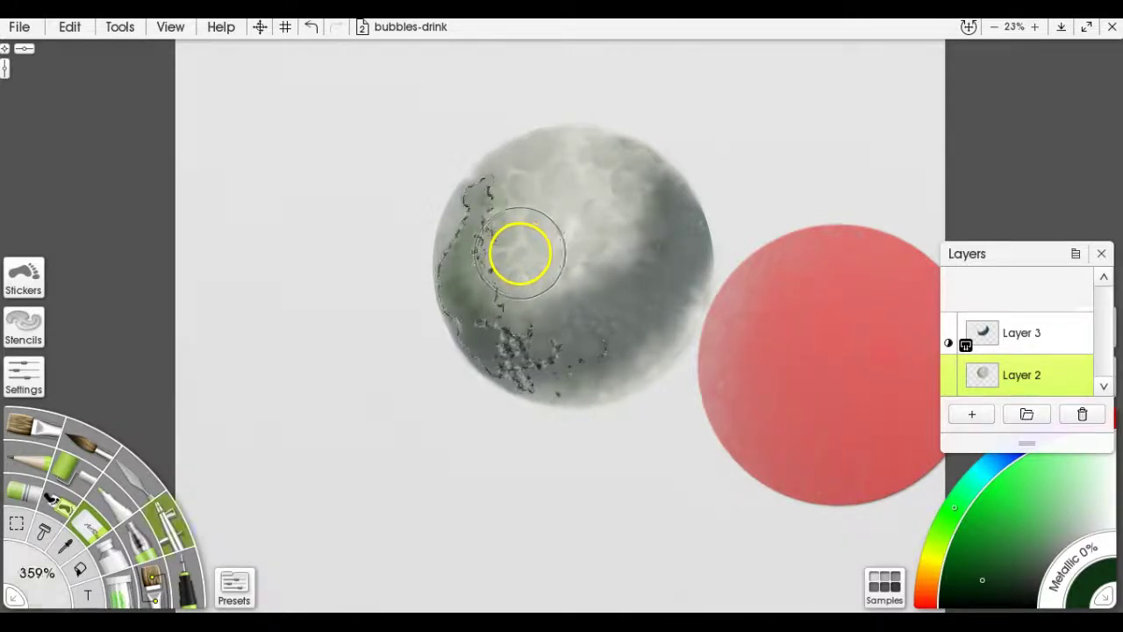
pyautogui.moveTo(499, 245)
pyautogui.mouseDown()
pyautogui.moveTo(471, 281)
pyautogui.moveTo(497, 293)
pyautogui.moveTo(497, 356)
pyautogui.mouseUp()
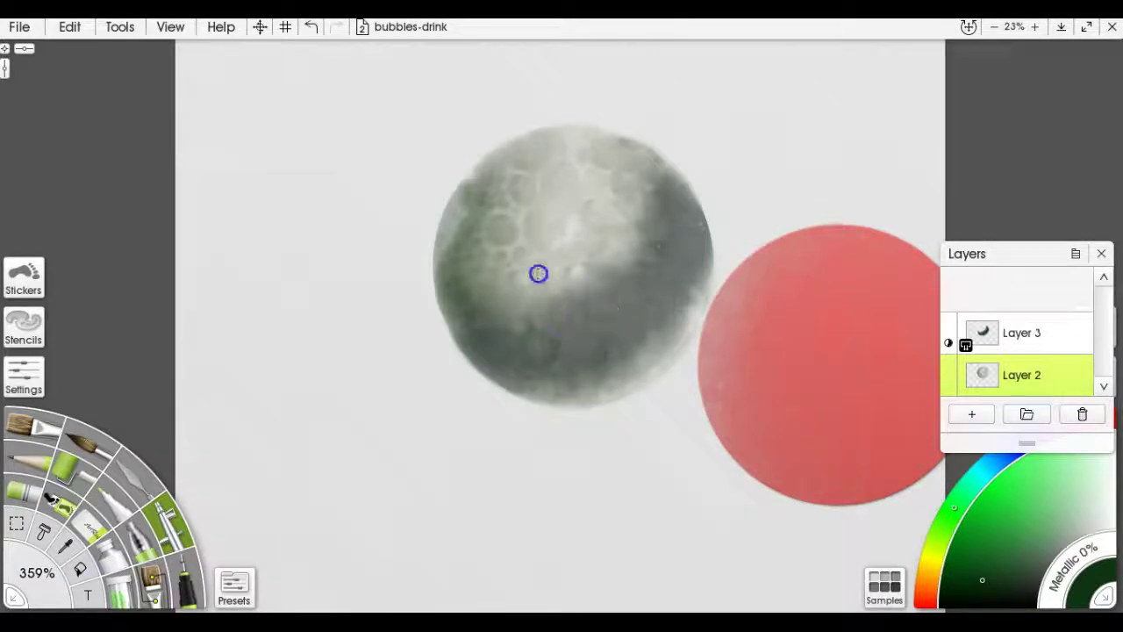
pyautogui.moveTo(513, 254); pyautogui.dragTo(566, 219)
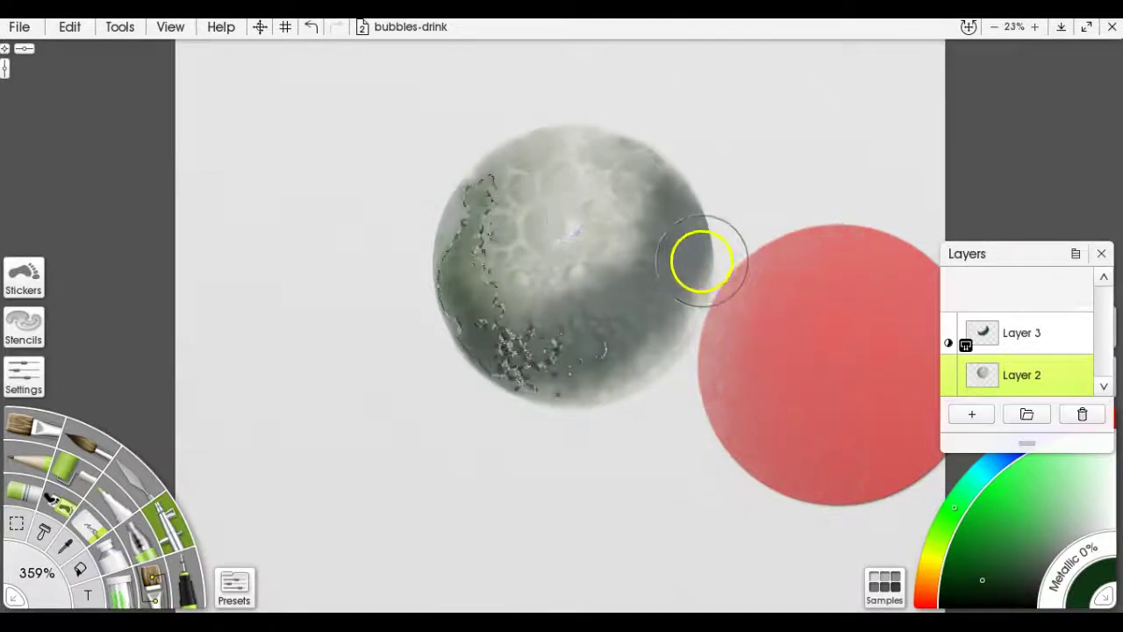
pyautogui.moveTo(697, 263)
pyautogui.mouseDown()
pyautogui.moveTo(702, 254)
pyautogui.moveTo(693, 263)
pyautogui.moveTo(757, 281)
pyautogui.moveTo(677, 256)
pyautogui.moveTo(649, 293)
pyautogui.moveTo(681, 323)
pyautogui.moveTo(811, 355)
pyautogui.mouseUp()
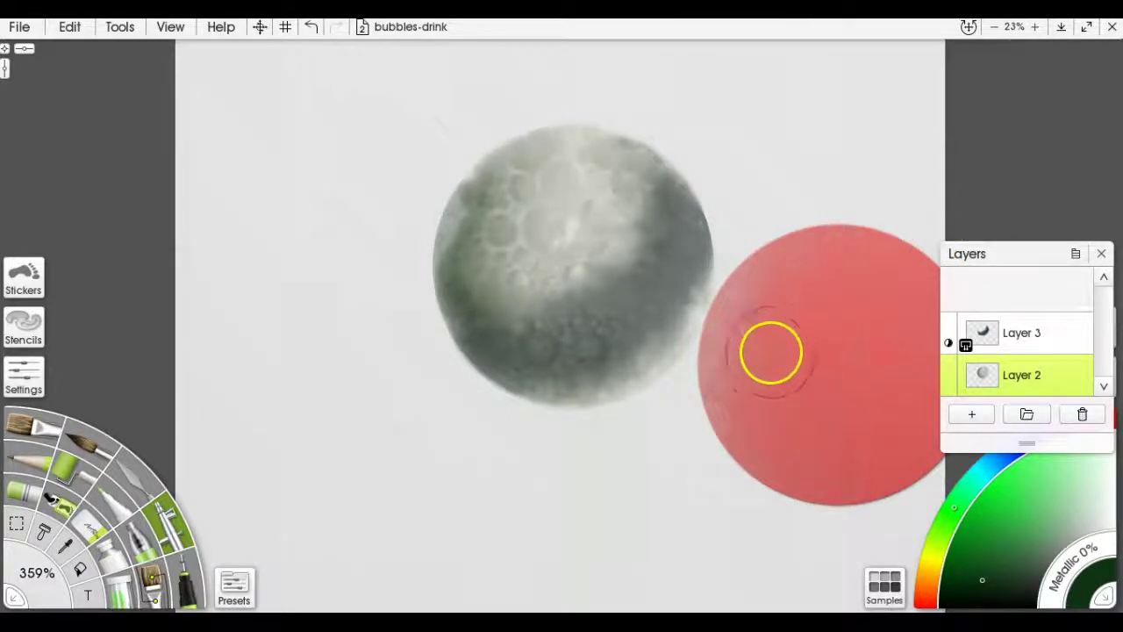
# - Hide the red circle stencil and bring all hidden stencils back onto the canvas
pyautogui.rightClick(781, 347)
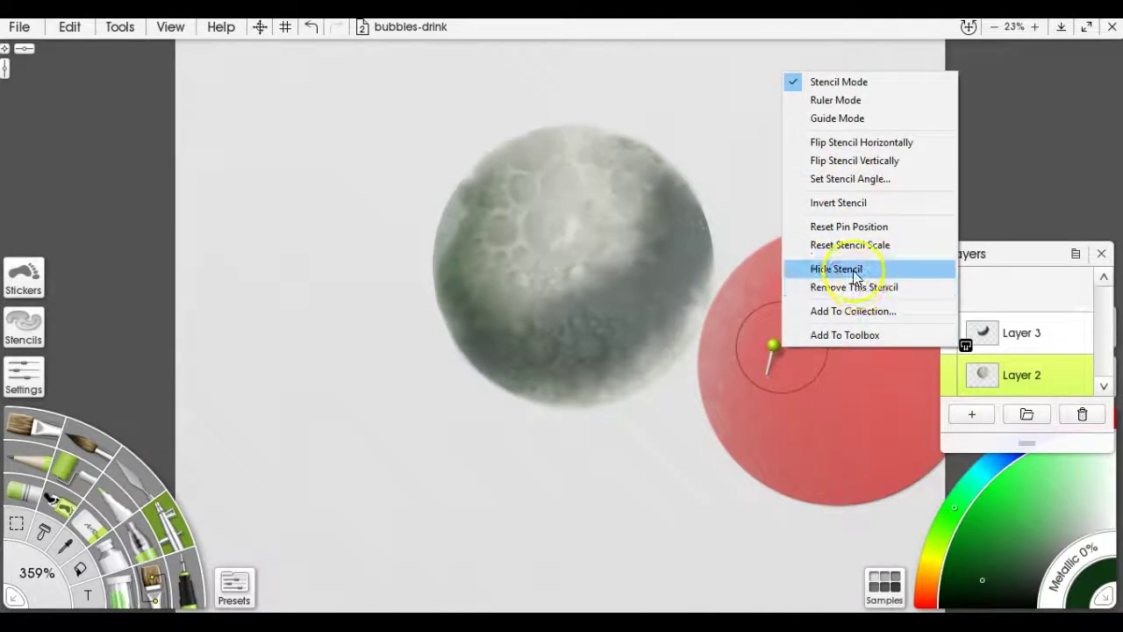
pyautogui.click(853, 268)
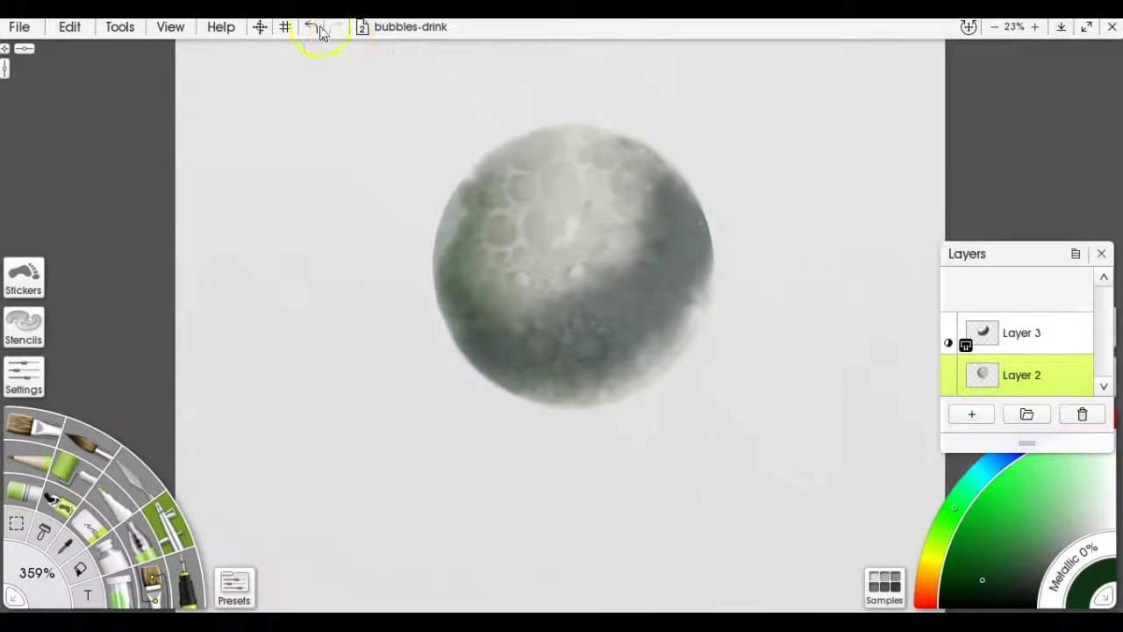
pyautogui.click(171, 27)
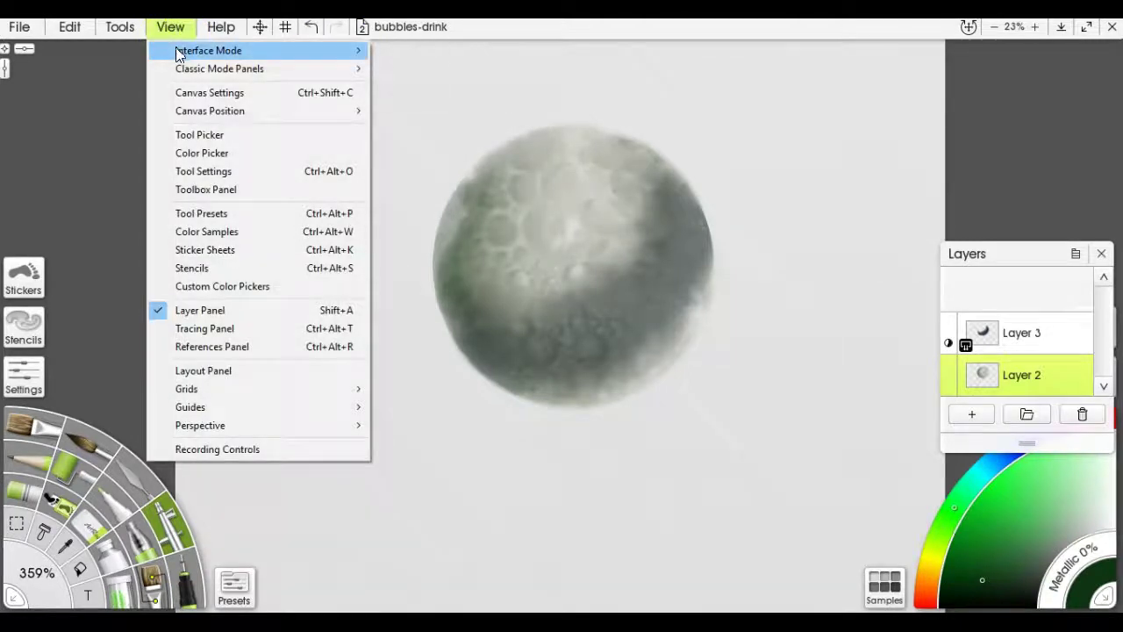
pyautogui.moveTo(179, 51)
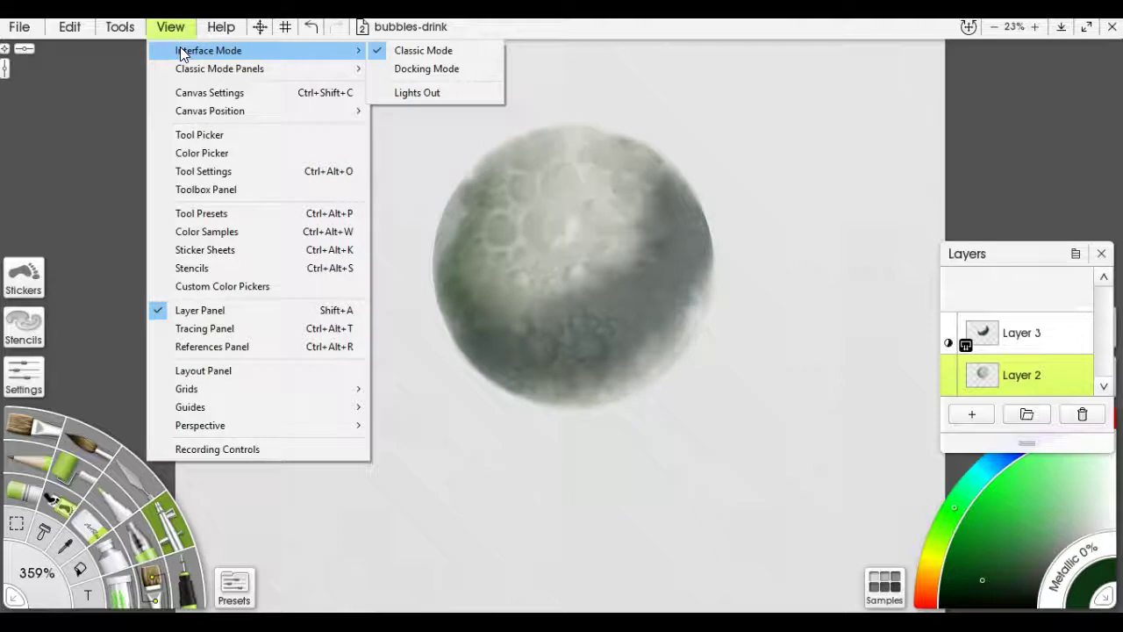
pyautogui.click(120, 27)
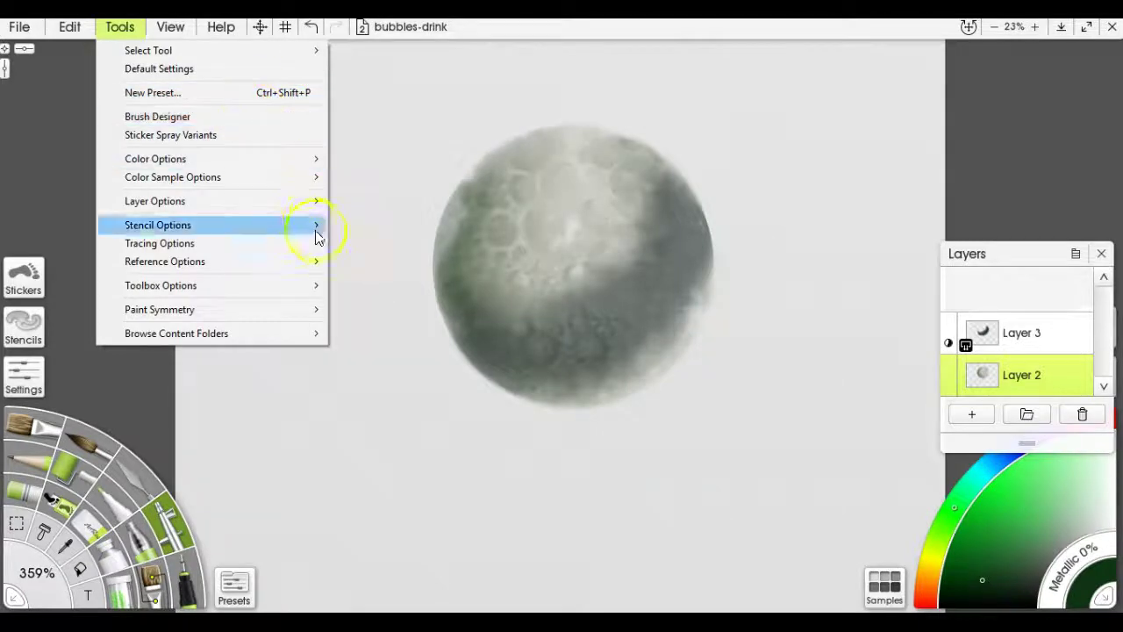
pyautogui.moveTo(315, 230)
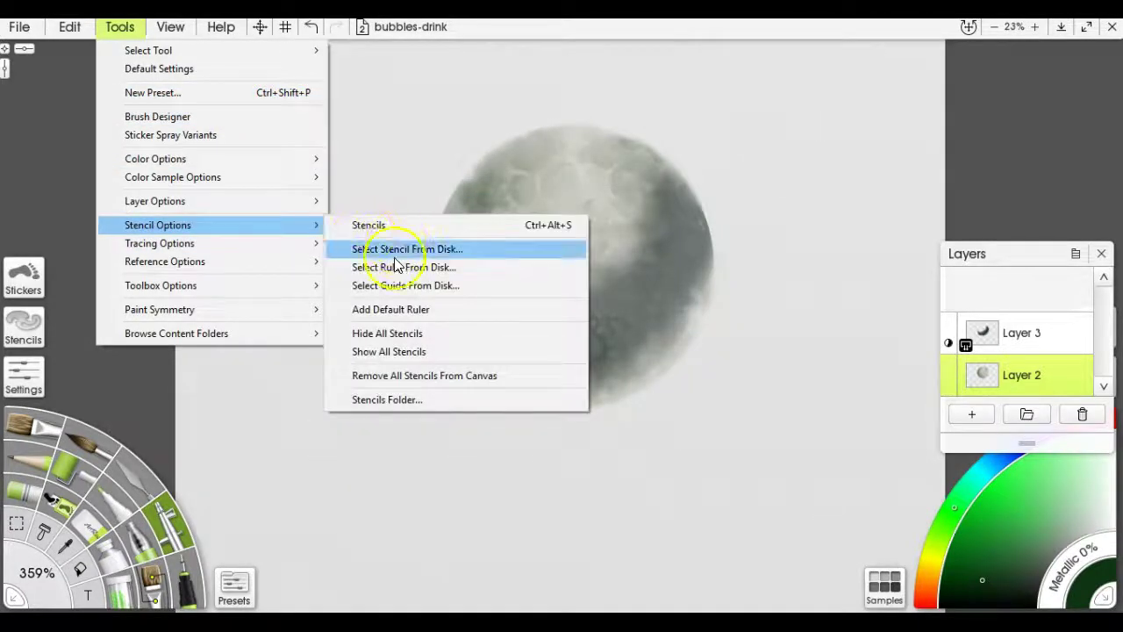
pyautogui.click(419, 351)
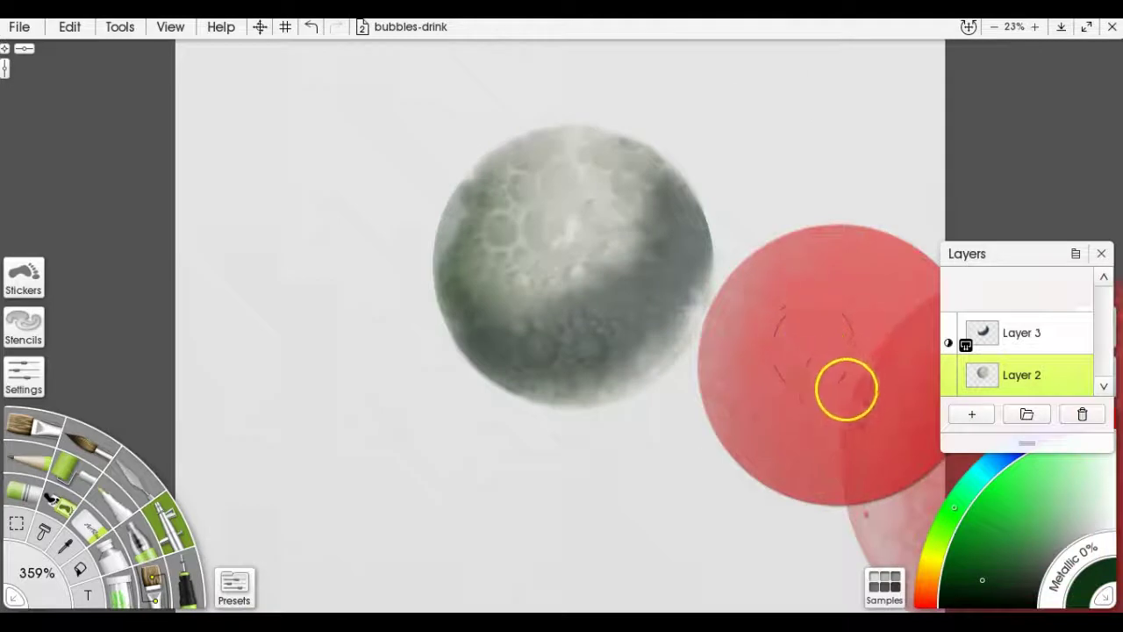
# - Clear the stencil overlapping the red circle, shift the circle stencil toward the sphere, and remove the small square stencil
pyautogui.rightClick(861, 503)
pyautogui.click(873, 429)
pyautogui.moveTo(874, 429); pyautogui.dragTo(516, 260)
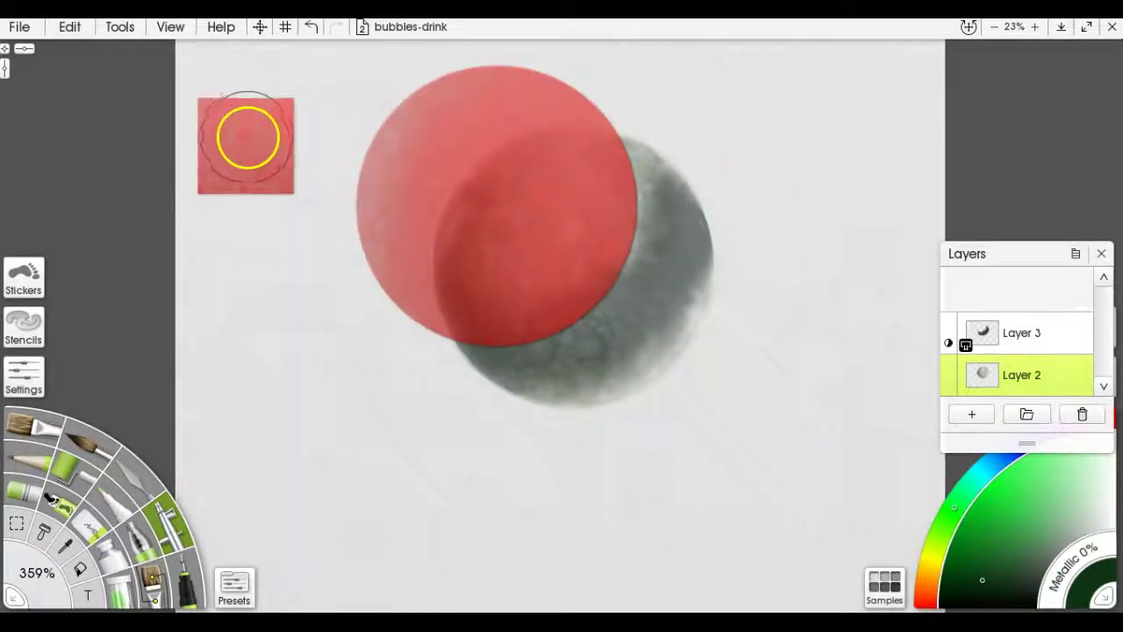
pyautogui.rightClick(242, 144)
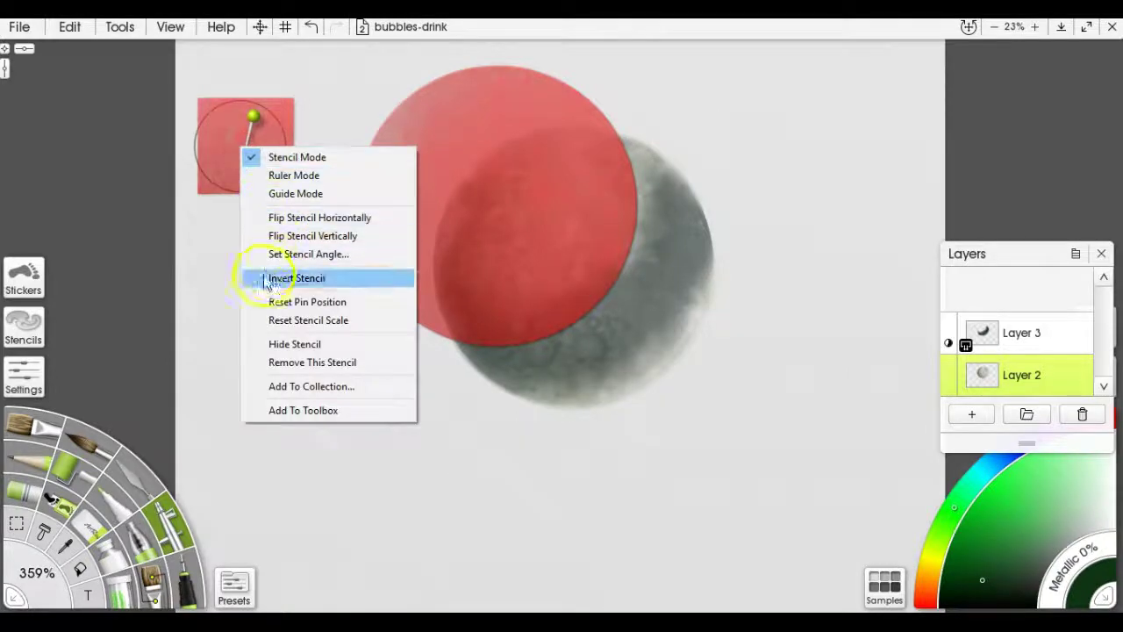
pyautogui.click(296, 361)
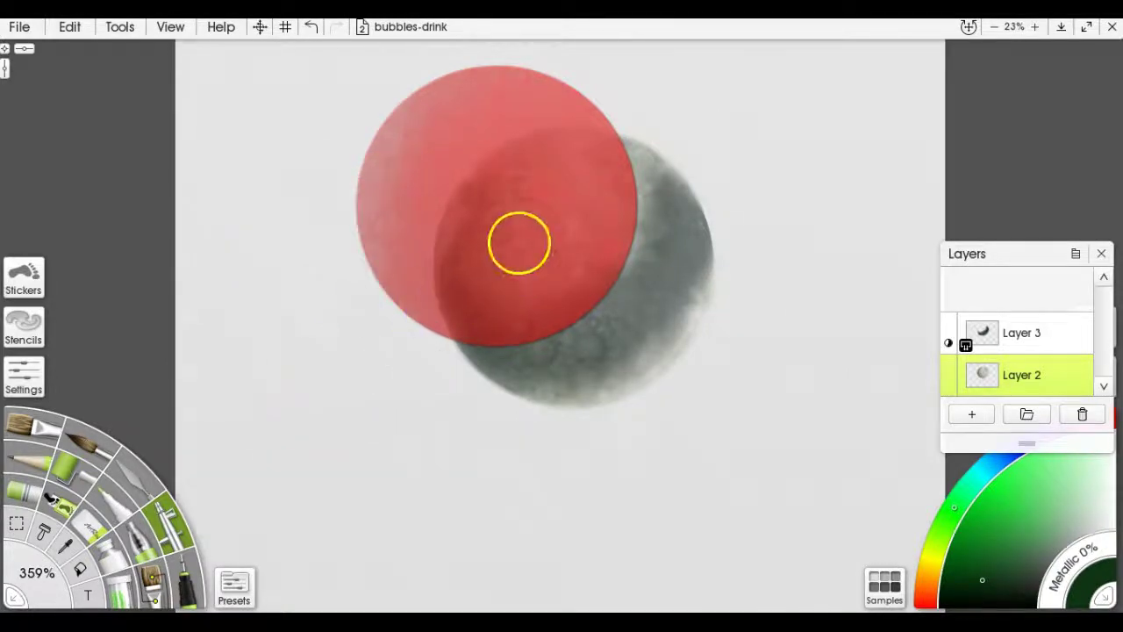
# - Align the red circle stencil with the painted sphere and remove the stencil from the canvas
pyautogui.moveTo(502, 241)
pyautogui.mouseDown()
pyautogui.moveTo(576, 305)
pyautogui.moveTo(587, 298)
pyautogui.moveTo(577, 300)
pyautogui.mouseUp()
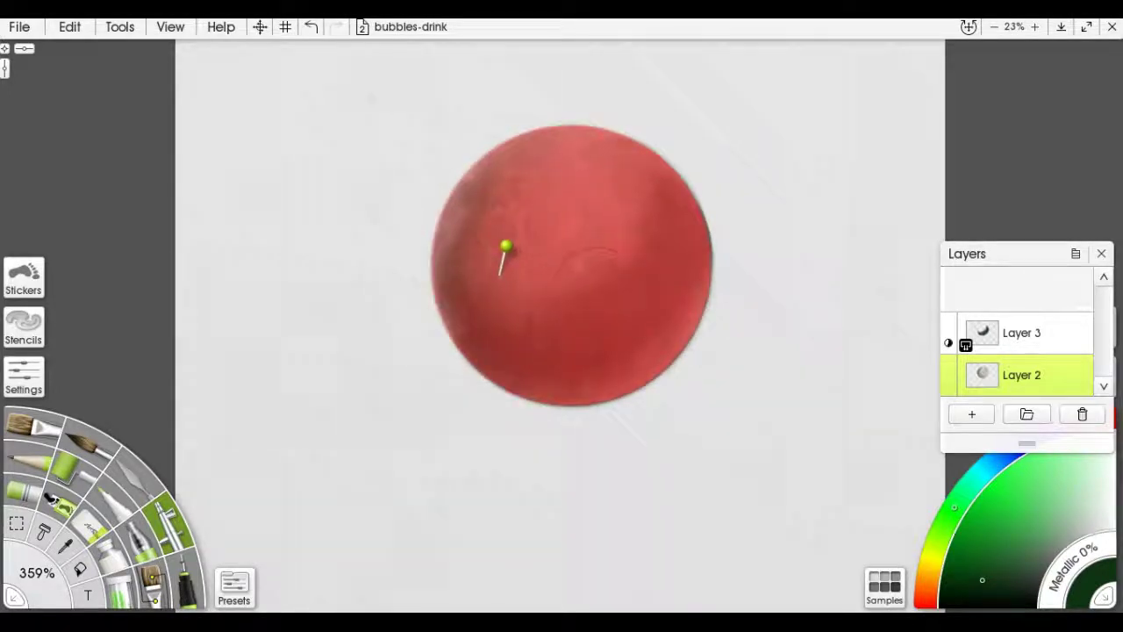
pyautogui.rightClick(586, 294)
pyautogui.click(631, 507)
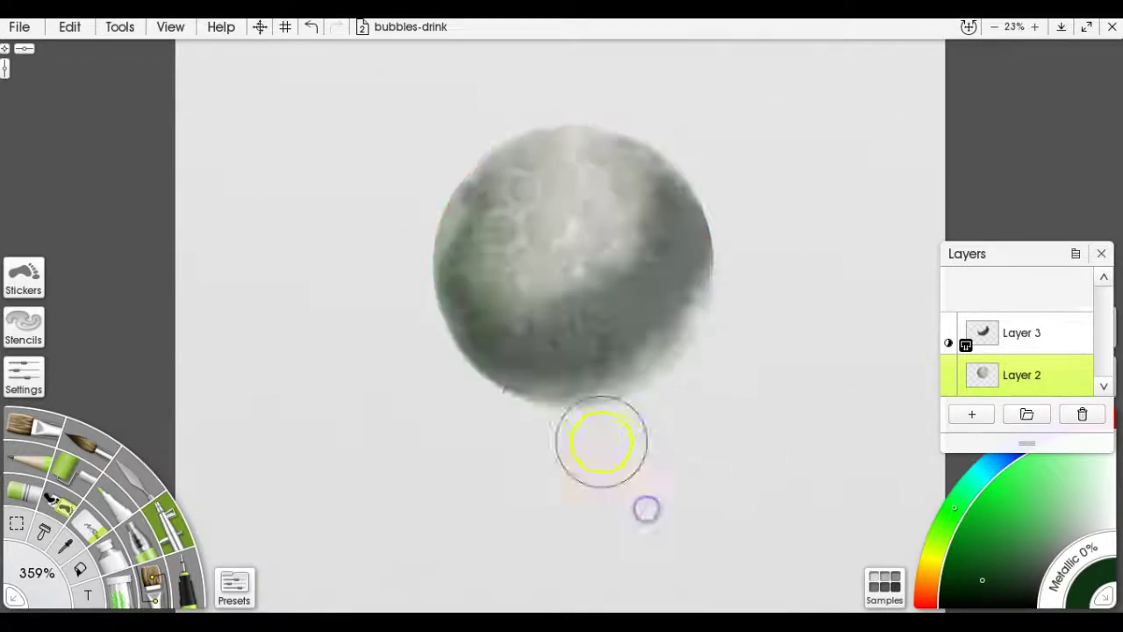